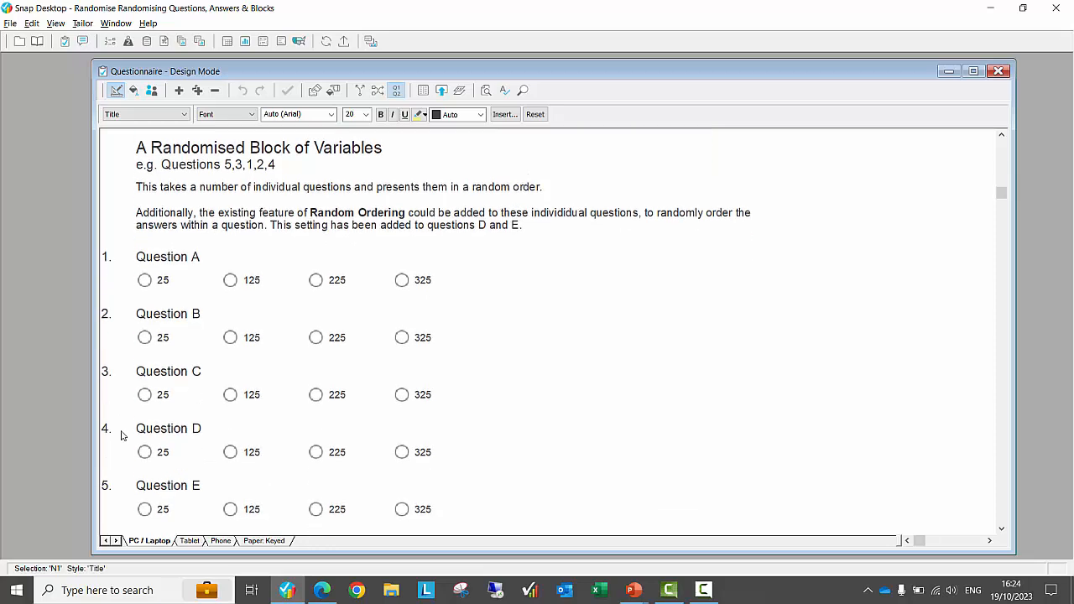
Step: Examine the questionnaire design from the Question A to E section through the coloured question blocks, including the Block 3 questions
scroll(133, 374, down, 8)
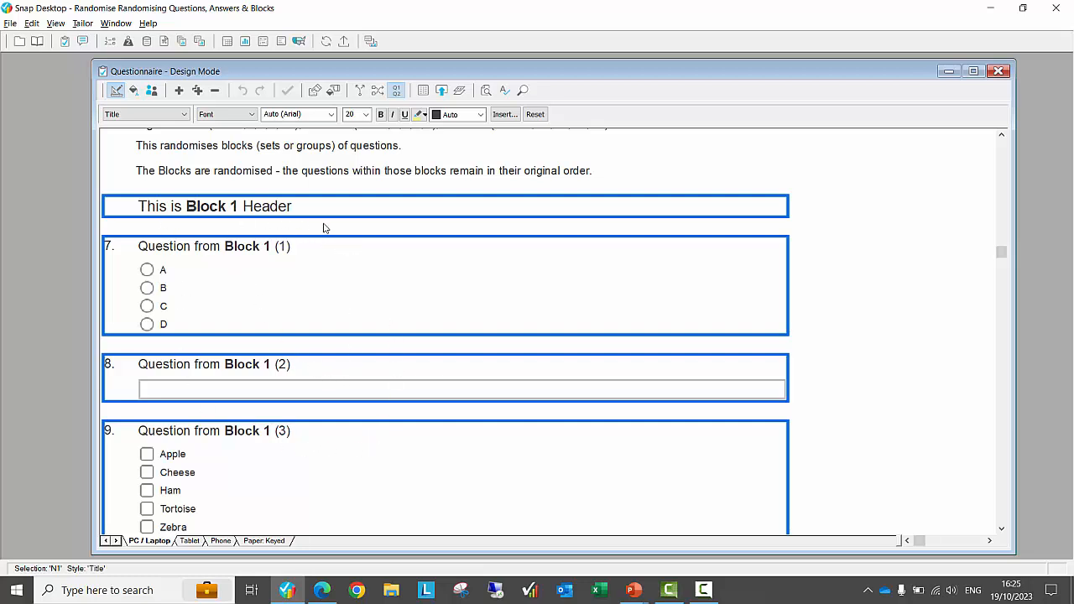
scroll(345, 443, down, 5)
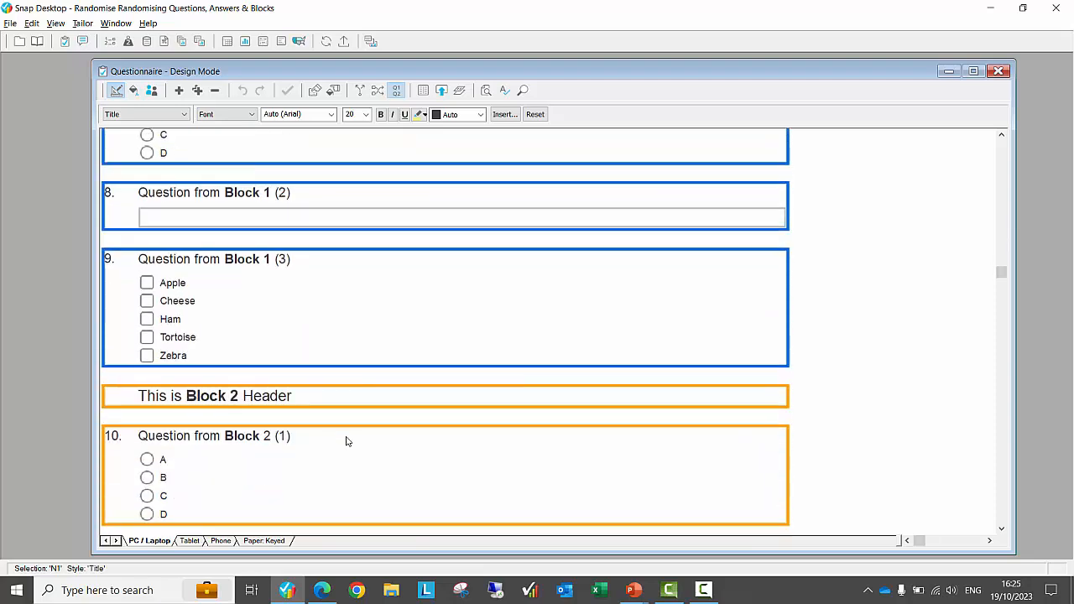
scroll(348, 442, down, 11)
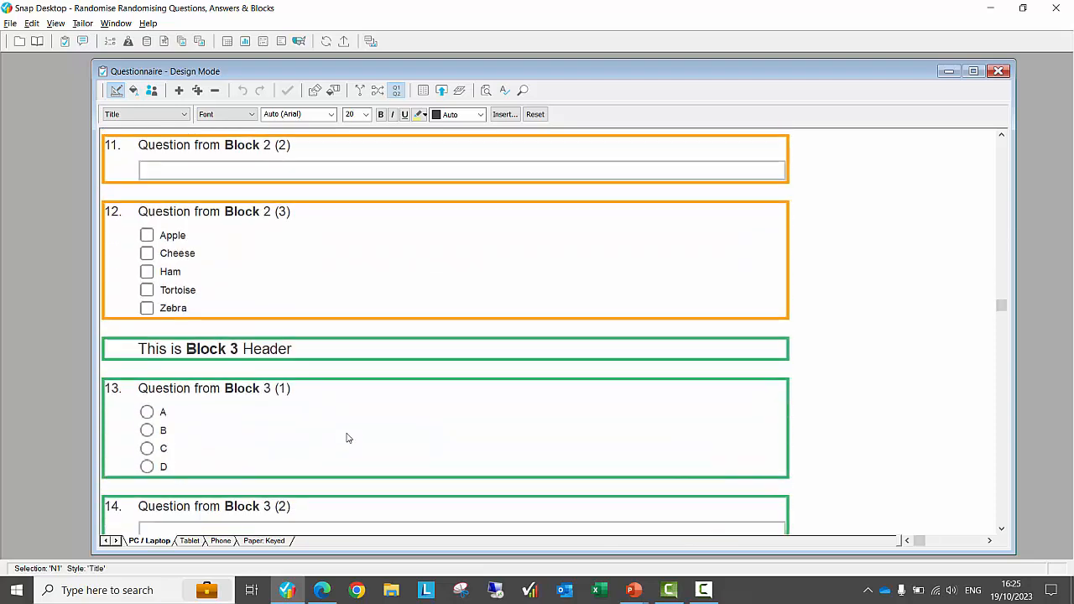
scroll(347, 437, down, 12)
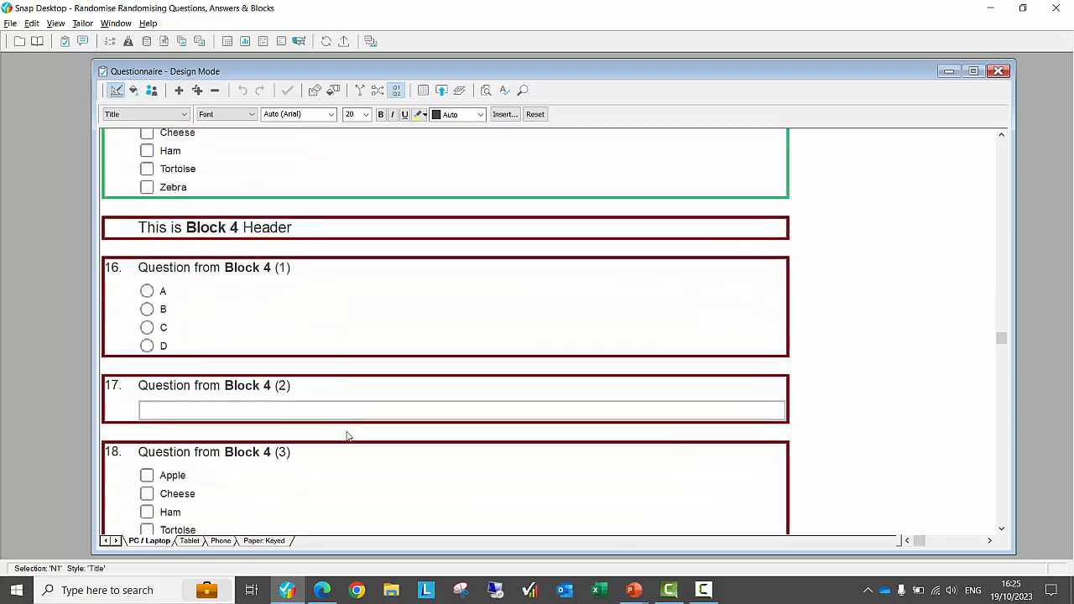
scroll(348, 435, down, 10)
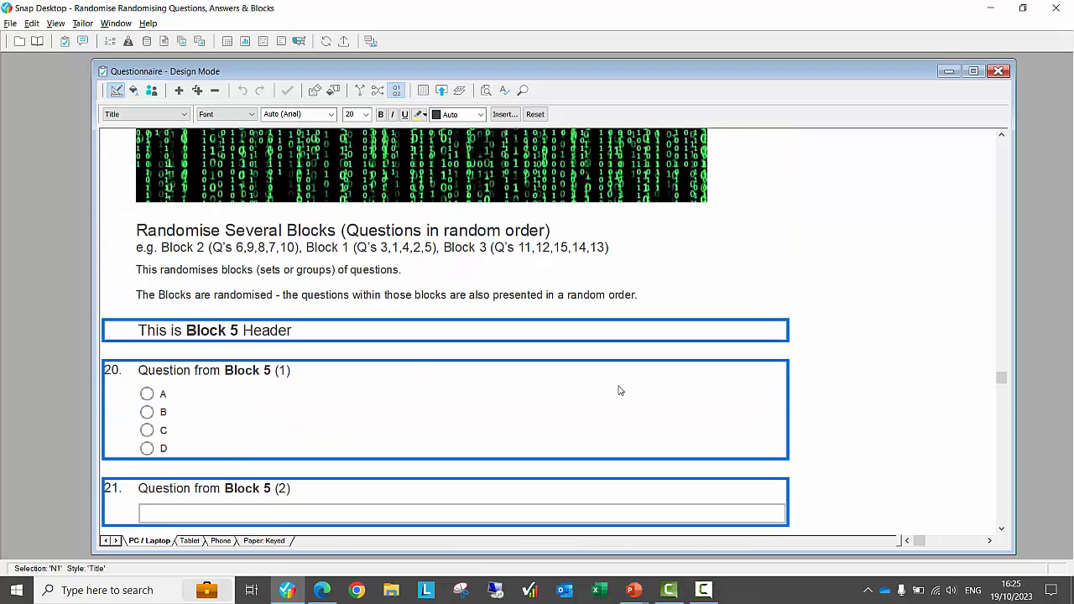
drag(1001, 382, 1003, 295)
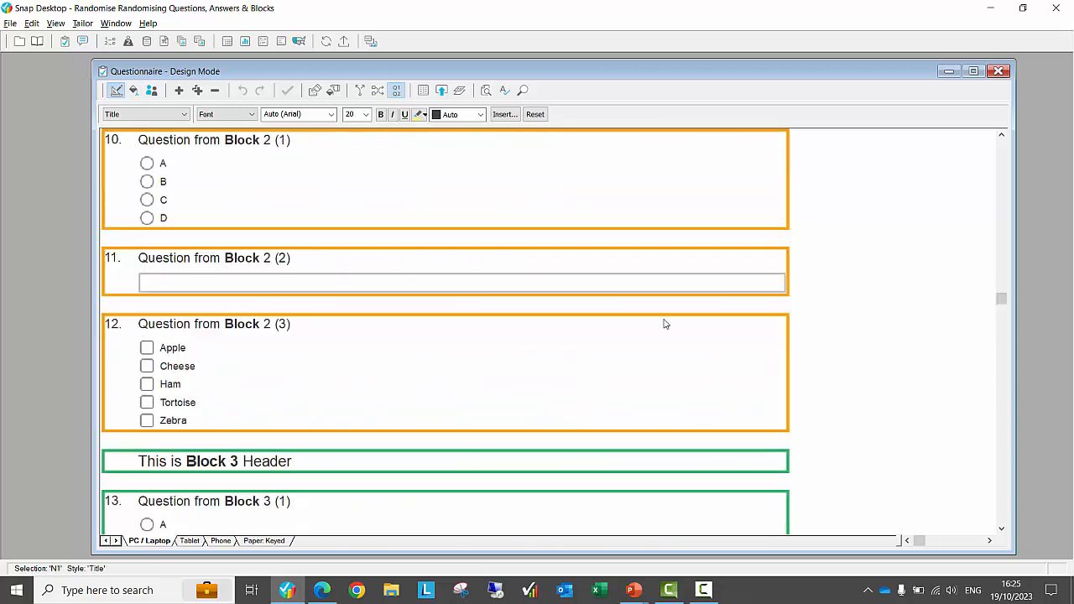
scroll(361, 305, up, 2)
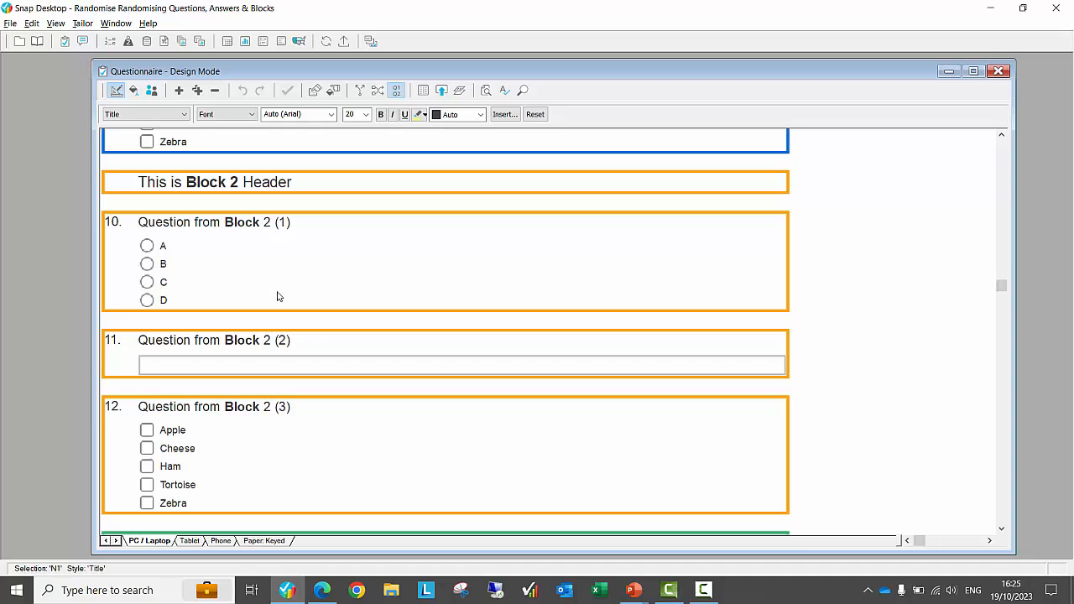
scroll(283, 430, down, 3)
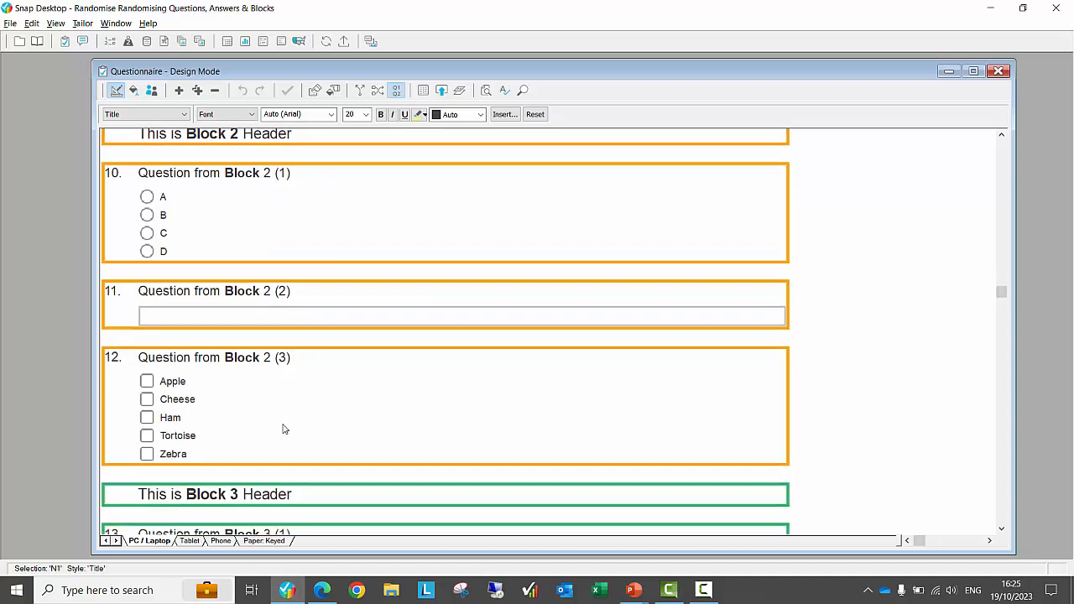
scroll(283, 429, down, 4)
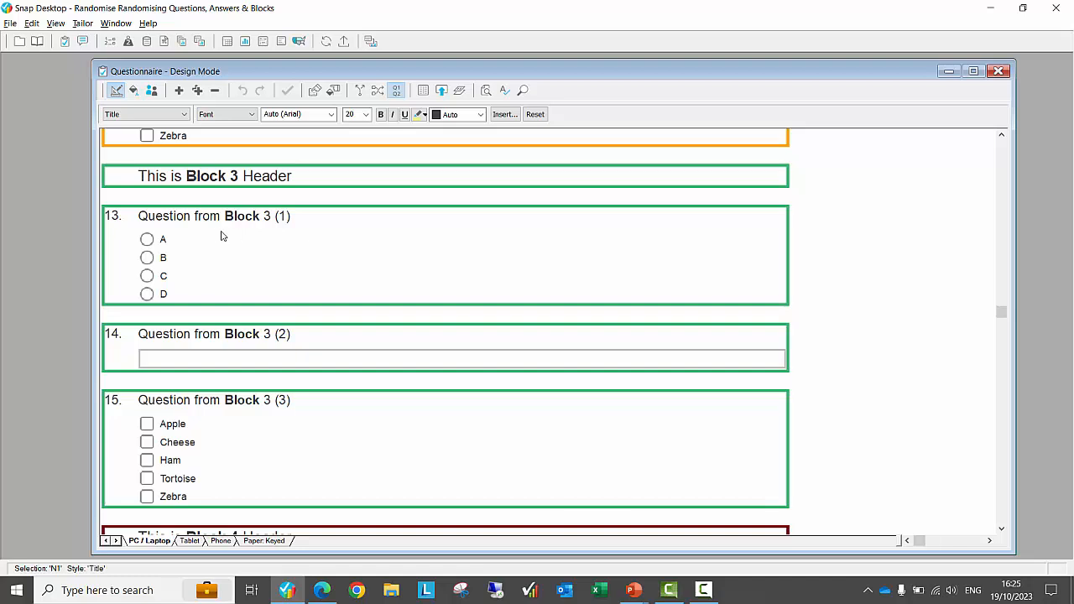
drag(141, 215, 271, 216)
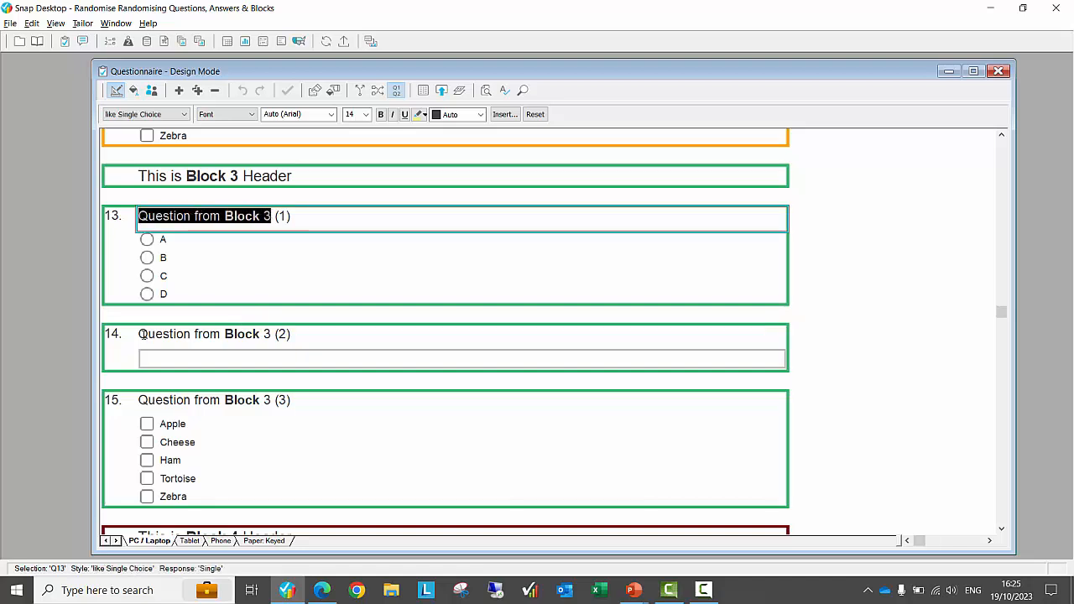
drag(141, 334, 270, 335)
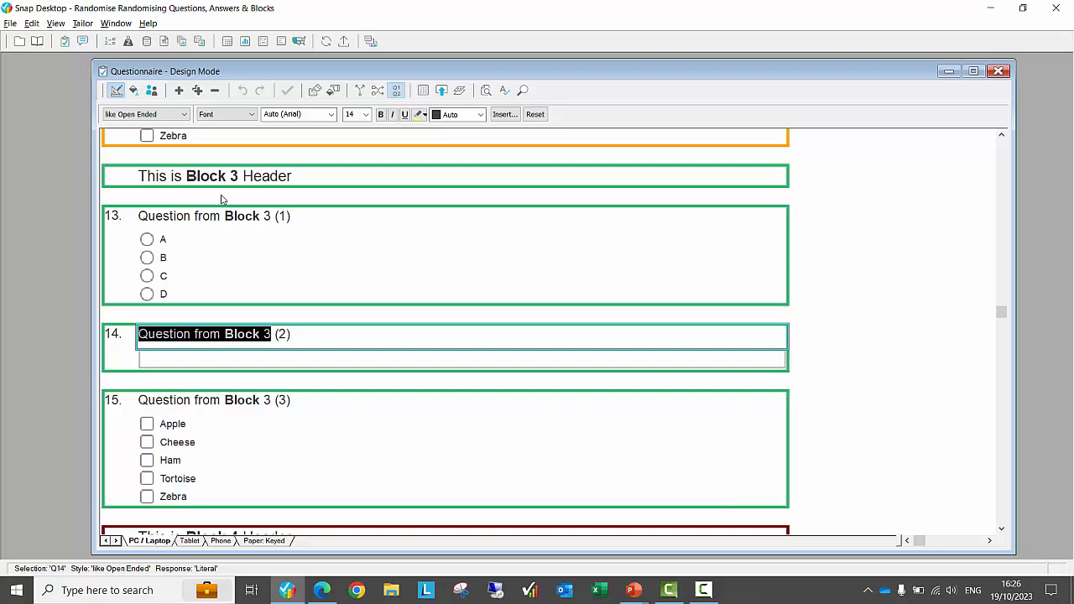
Step: Switch to the online survey in Edge and read the example question orders for the three randomisation types
key(alt)
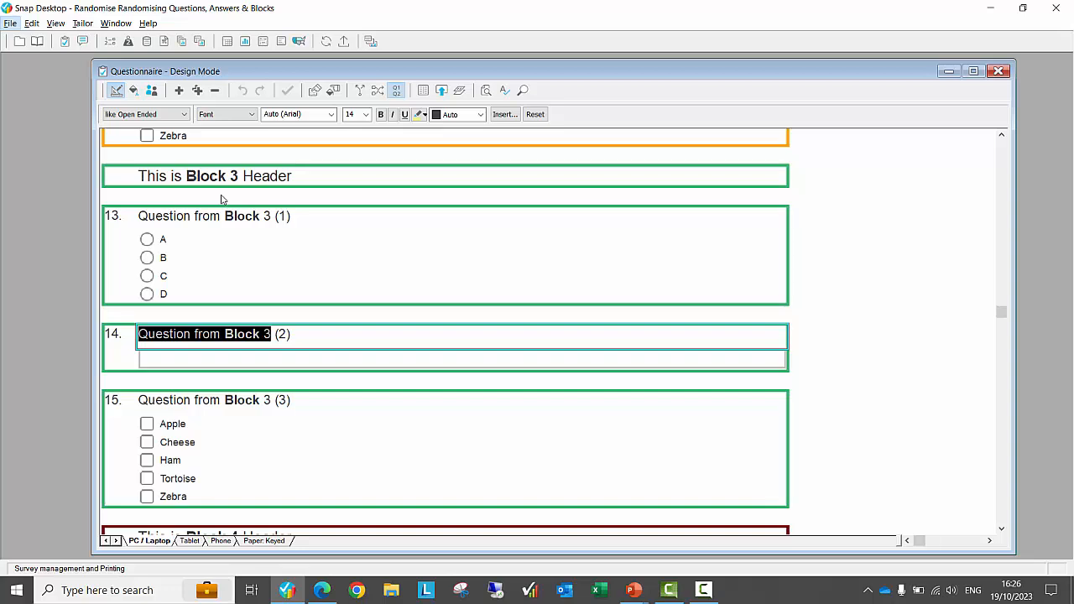
key(alt+Tab)
key(alt+Tab)
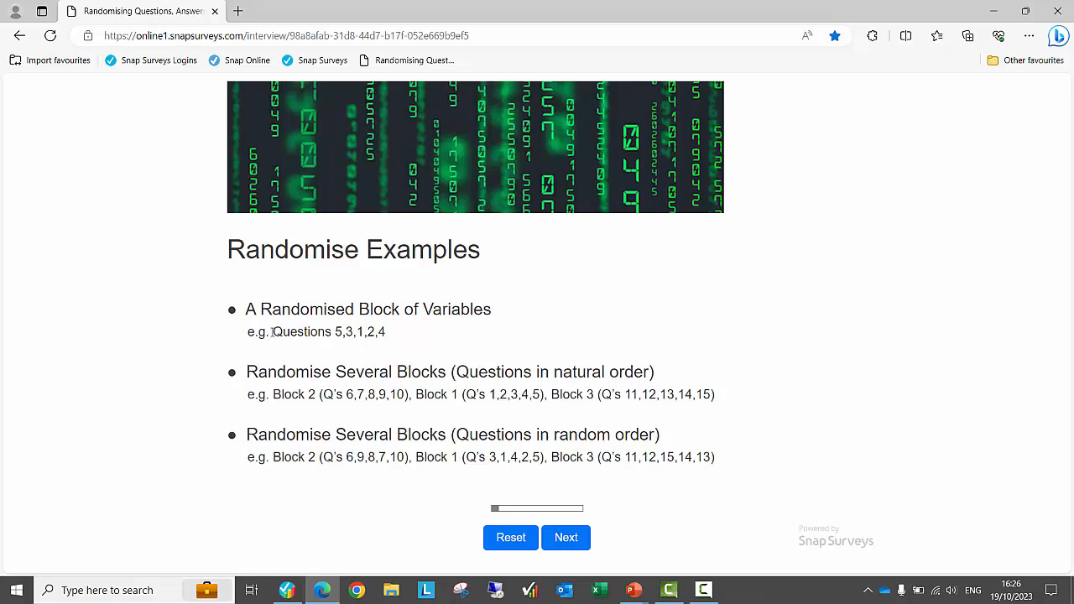
drag(272, 332, 391, 337)
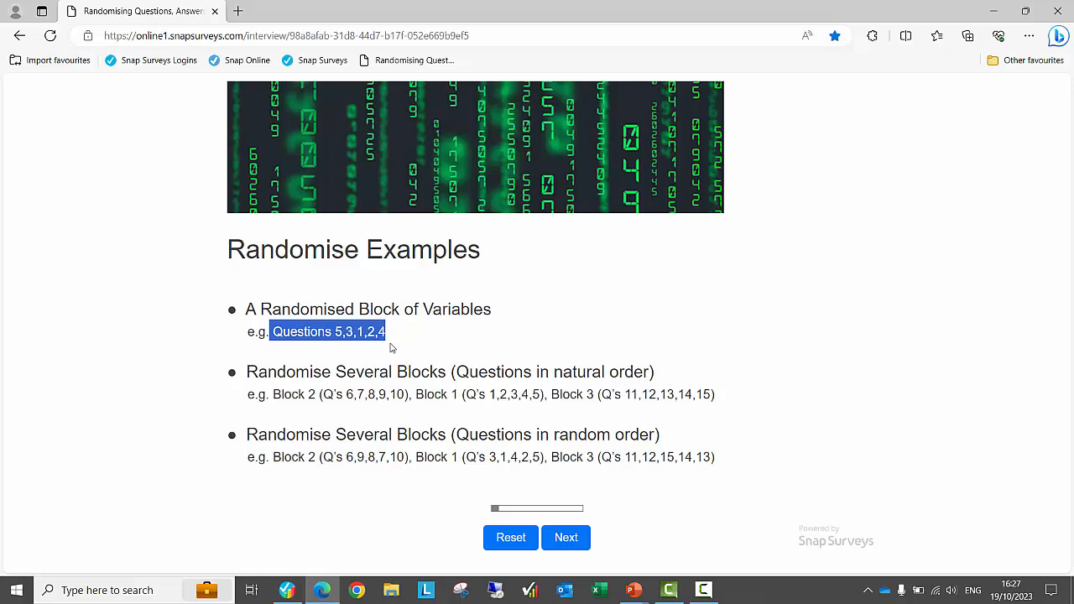
drag(247, 372, 446, 374)
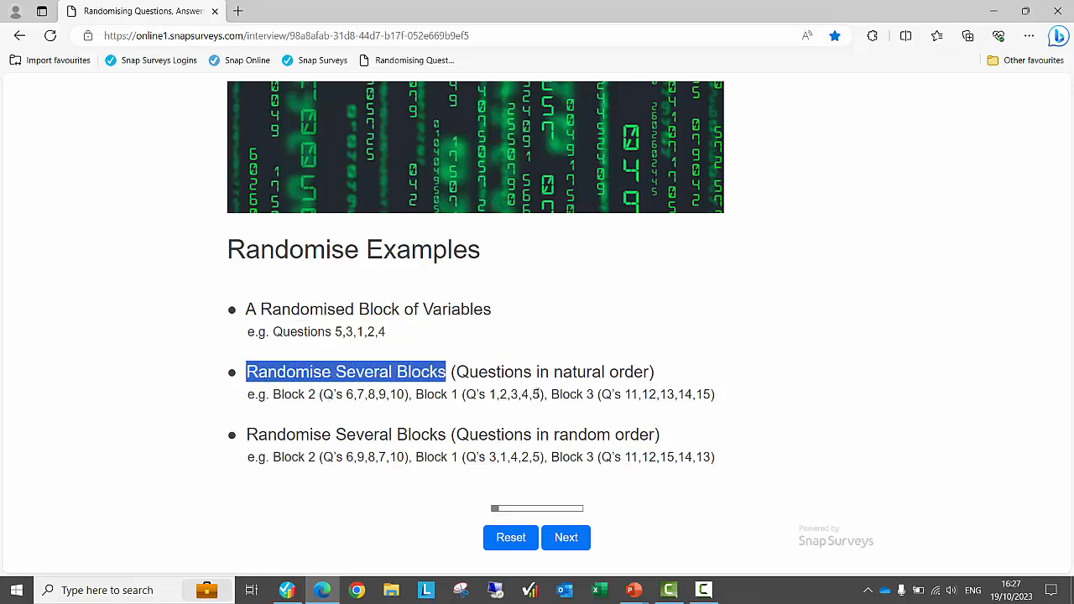
drag(348, 396, 406, 396)
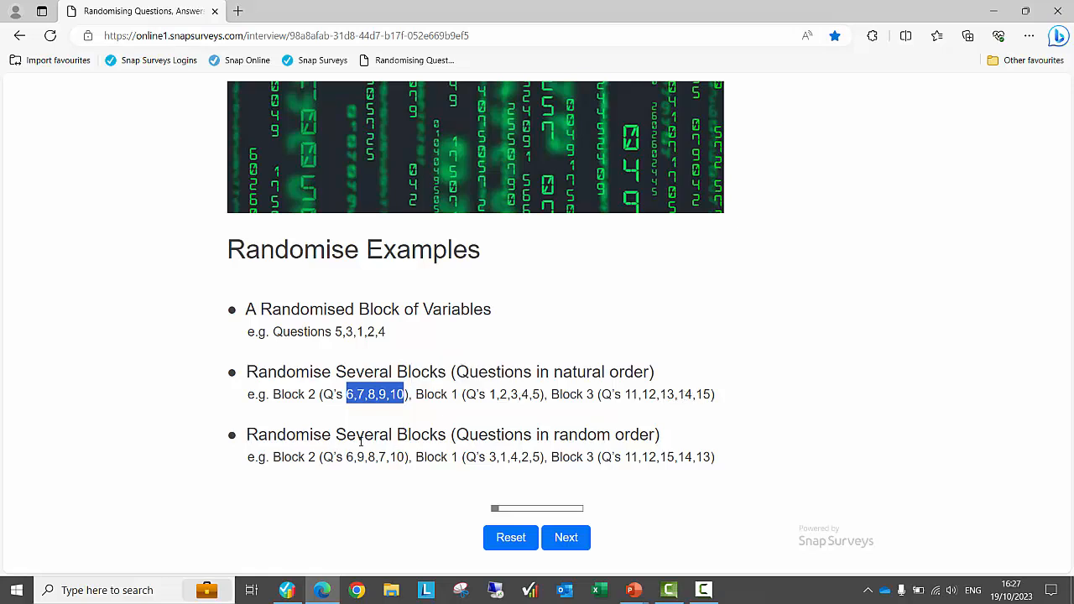
drag(346, 456, 406, 458)
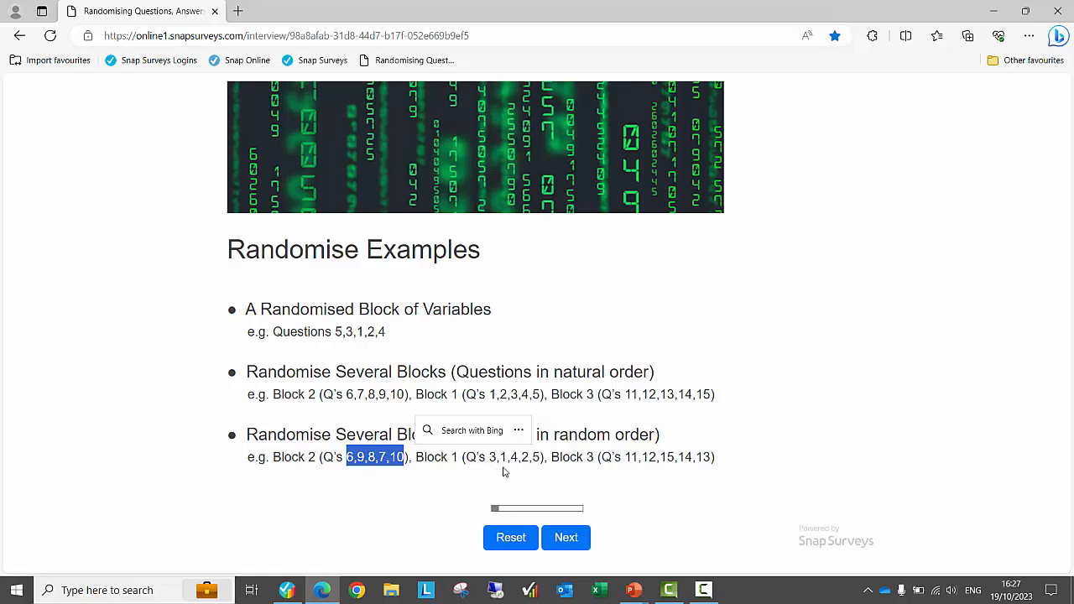
click(553, 464)
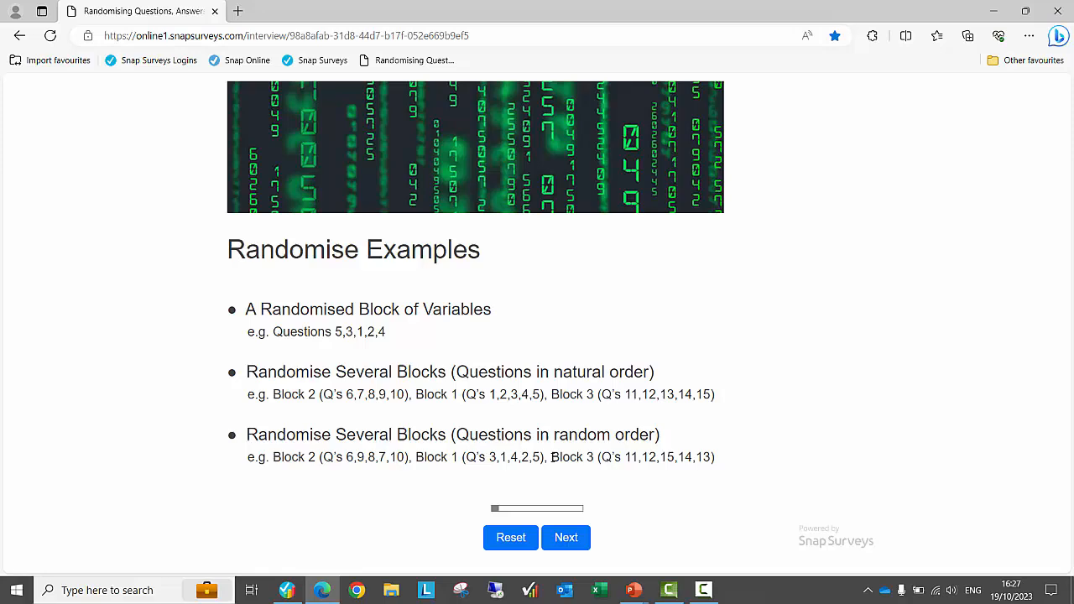
Step: Open the survey's randomised variables page, restart the survey and reopen that page to compare the question and answer orders
click(572, 544)
scroll(580, 426, down, 2)
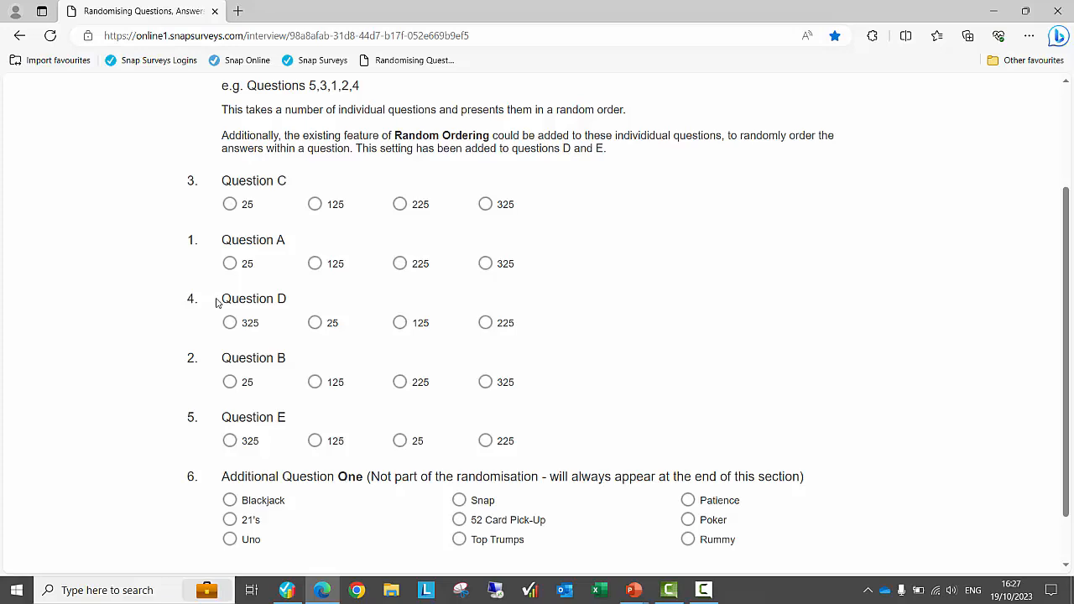
click(410, 61)
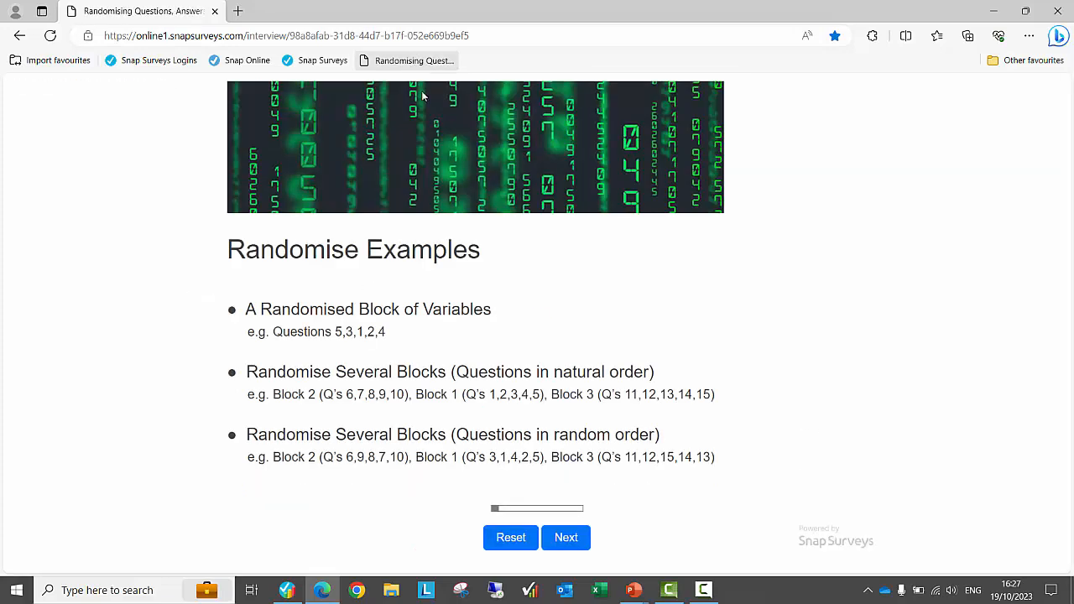
click(564, 538)
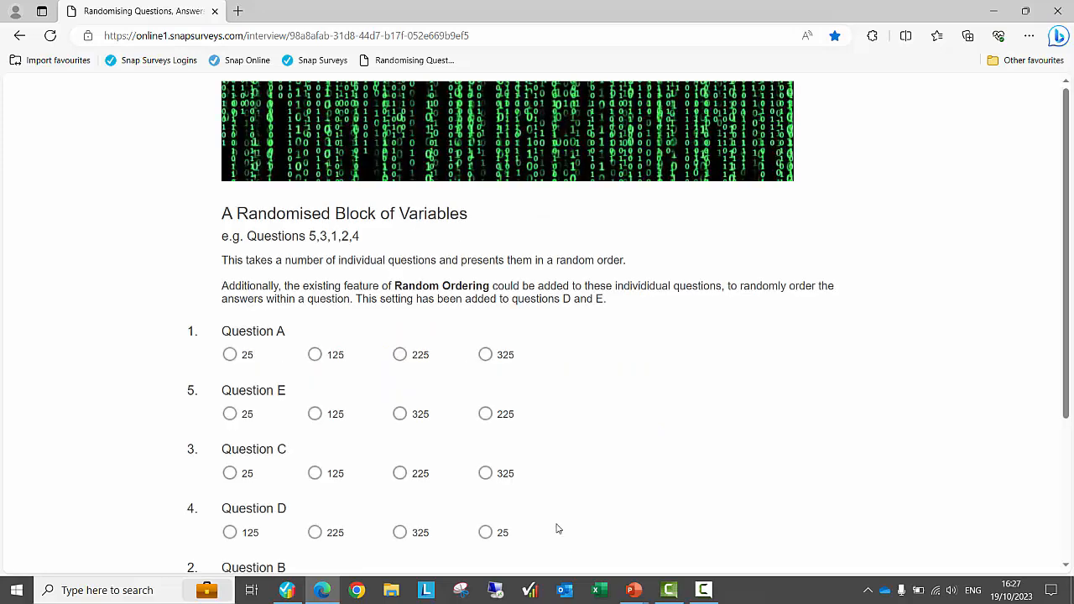
scroll(567, 422, down, 2)
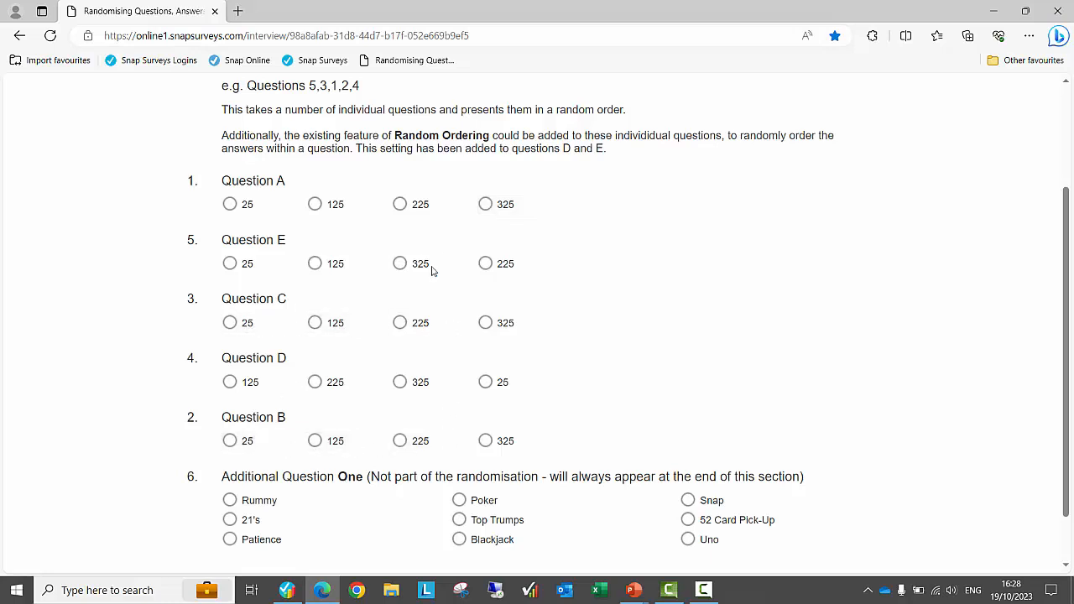
drag(354, 149, 602, 159)
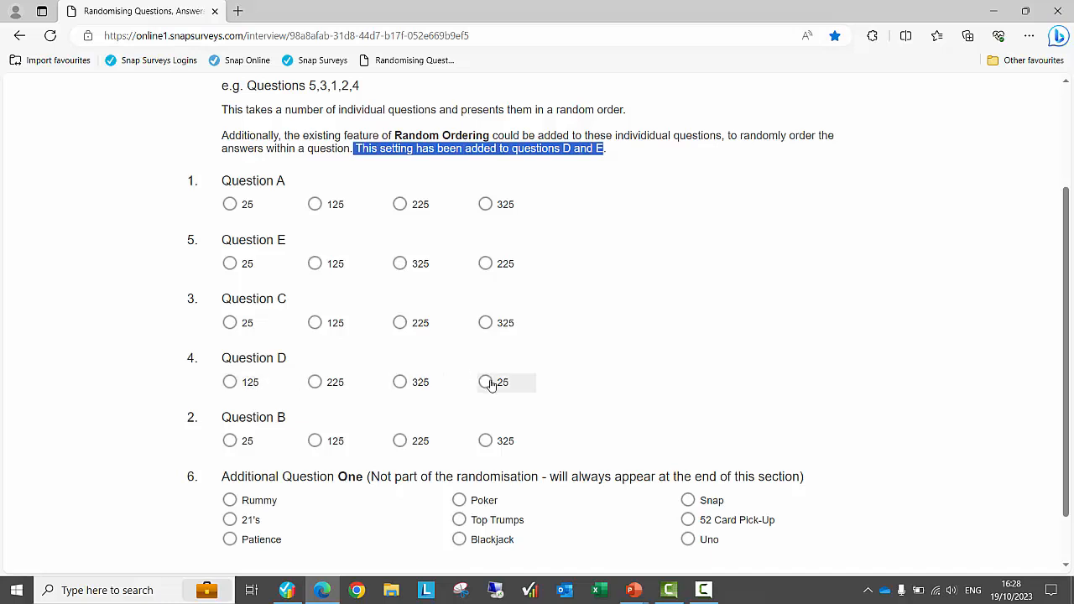
click(601, 385)
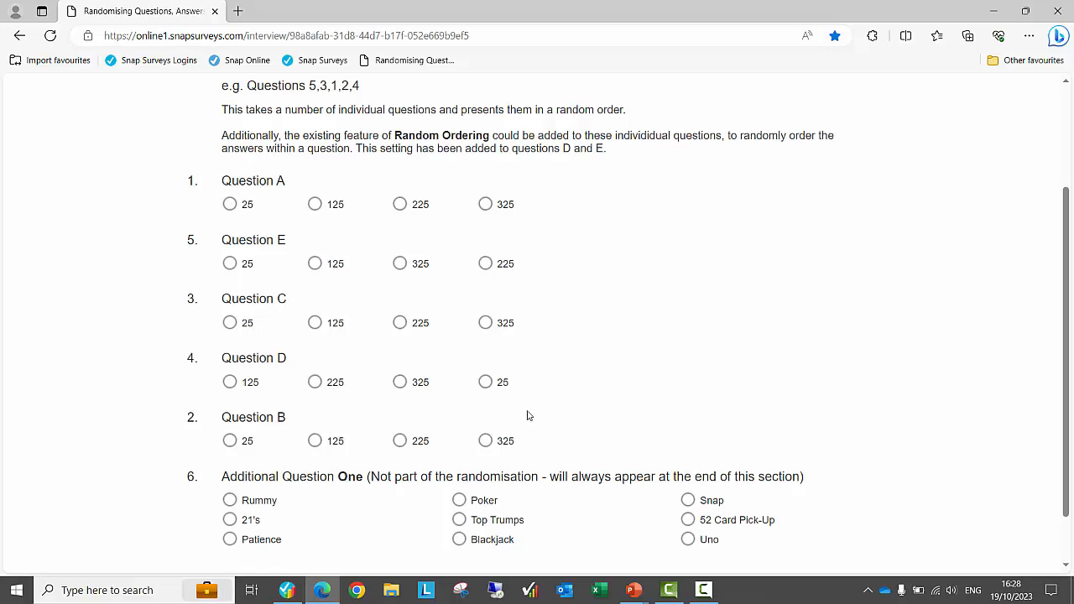
Step: Switch to Snap Desktop and open the Randomisation settings beside Questions A to E, with Questionnaire blocks selected
key(alt+Tab)
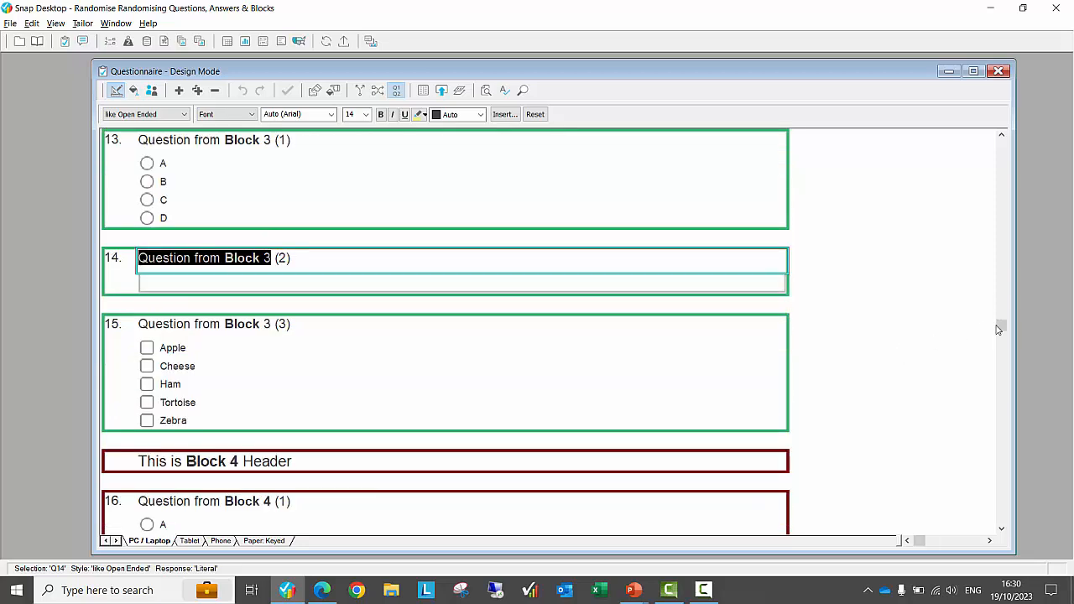
scroll(1002, 319, down, 3)
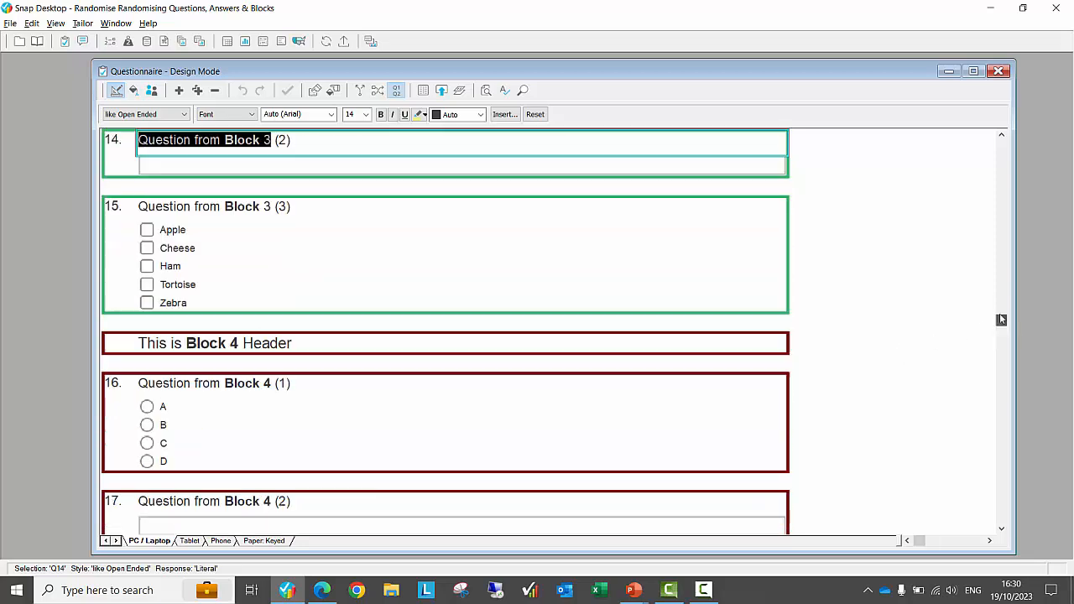
drag(1001, 319, 967, 201)
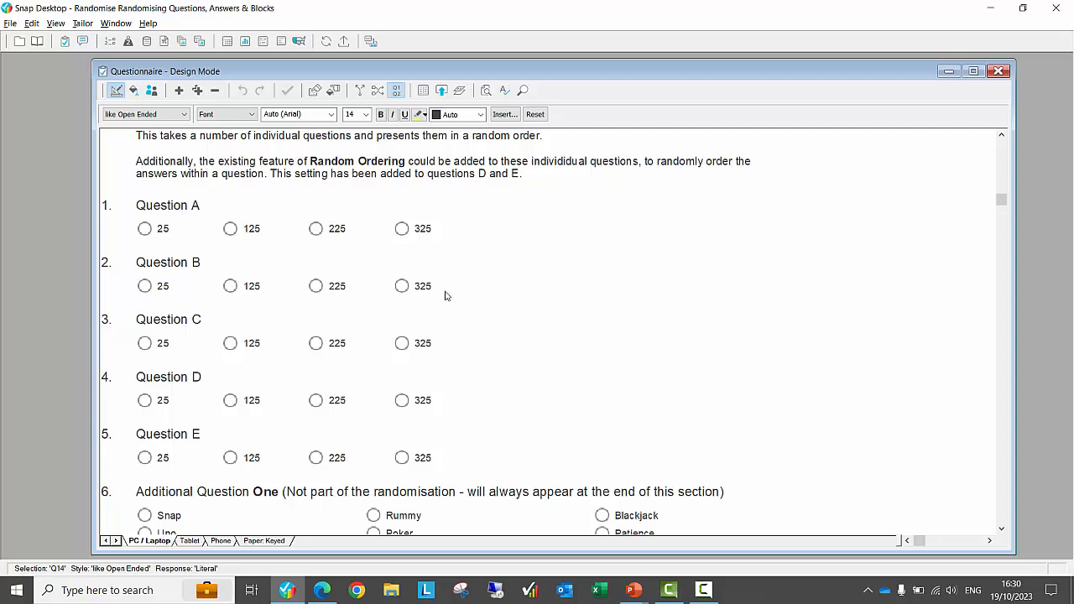
click(381, 93)
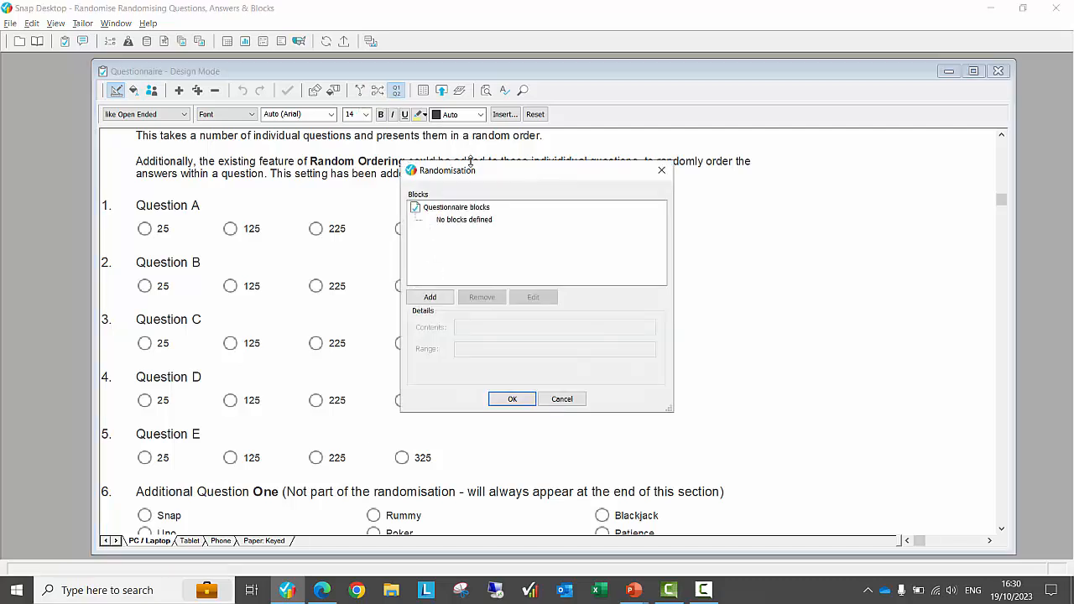
drag(475, 174, 591, 188)
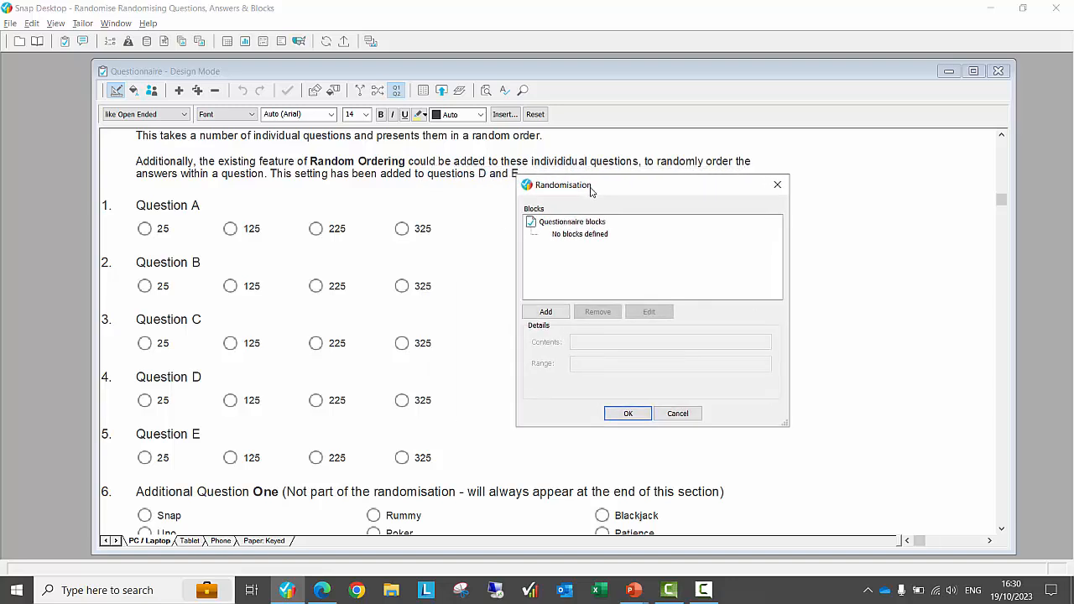
click(574, 223)
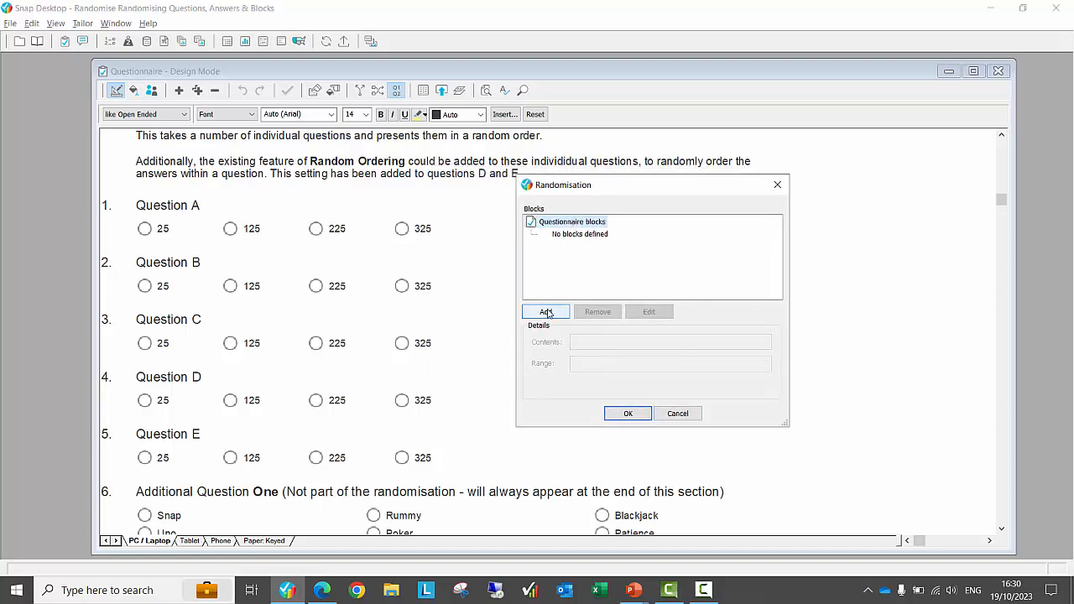
Step: Add a randomised block of variables from Q1: Question A to Q5: Question E and apply the randomisation settings
click(547, 312)
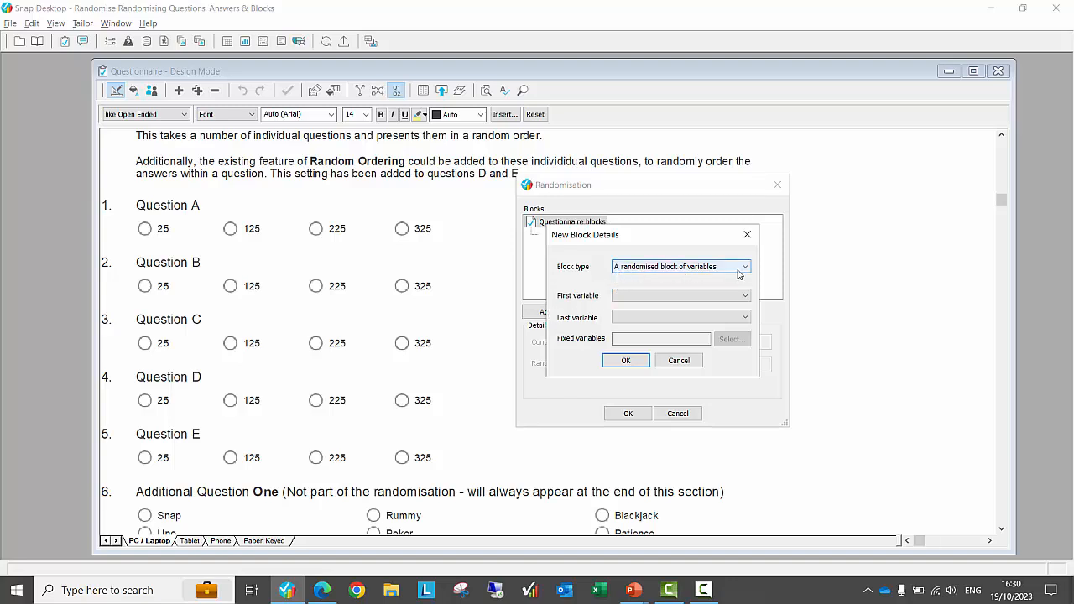
click(743, 294)
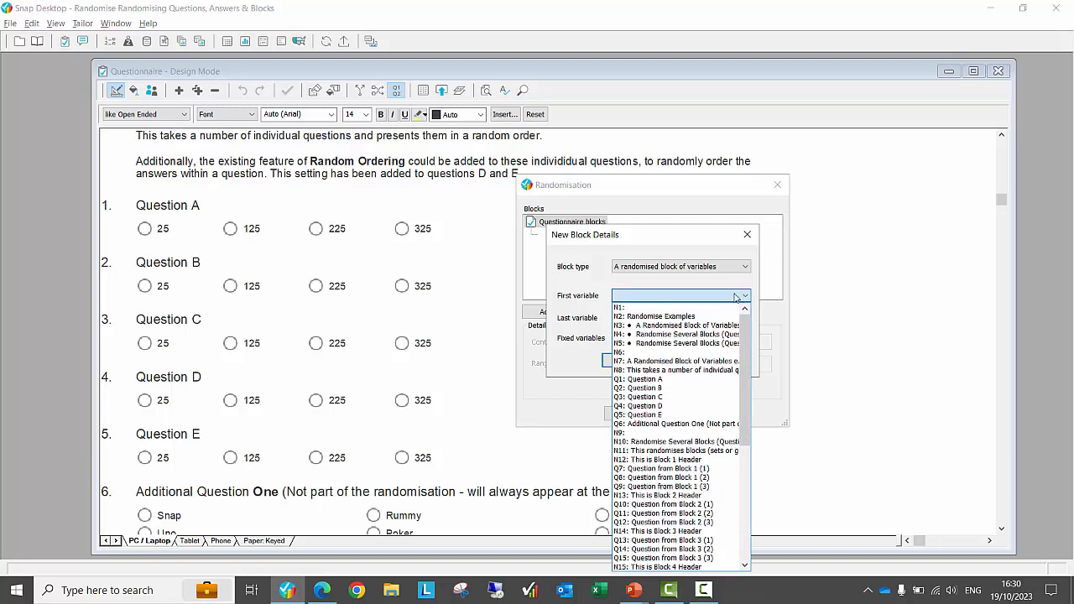
click(654, 381)
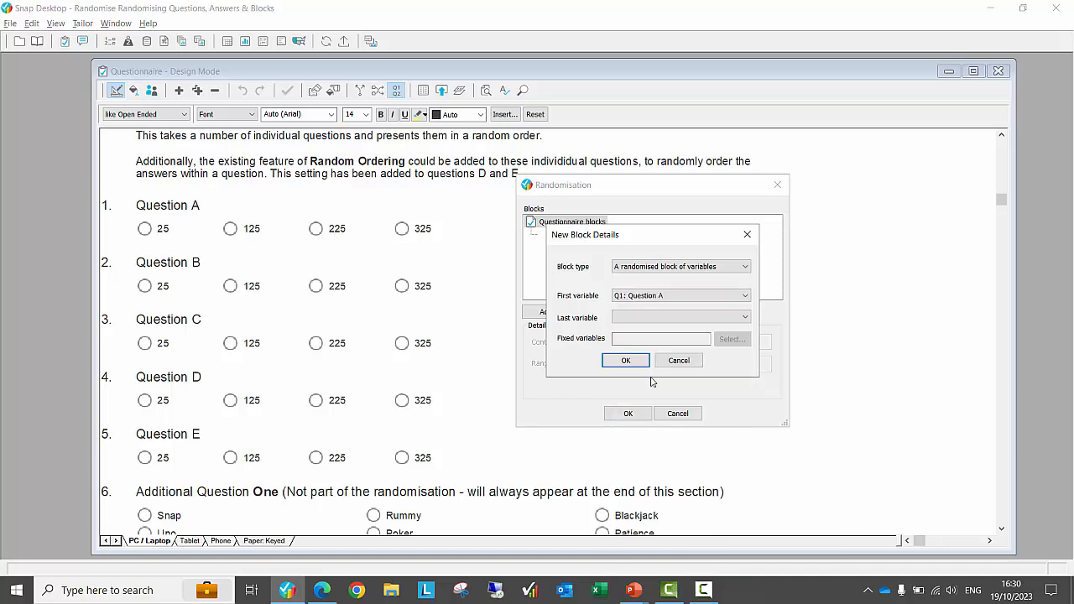
click(637, 323)
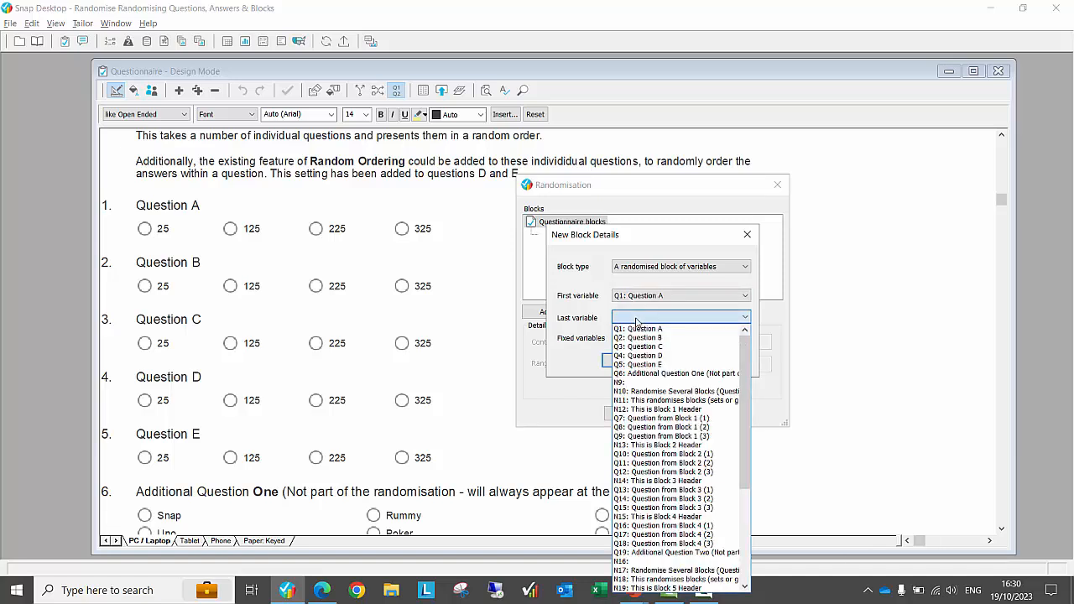
click(652, 367)
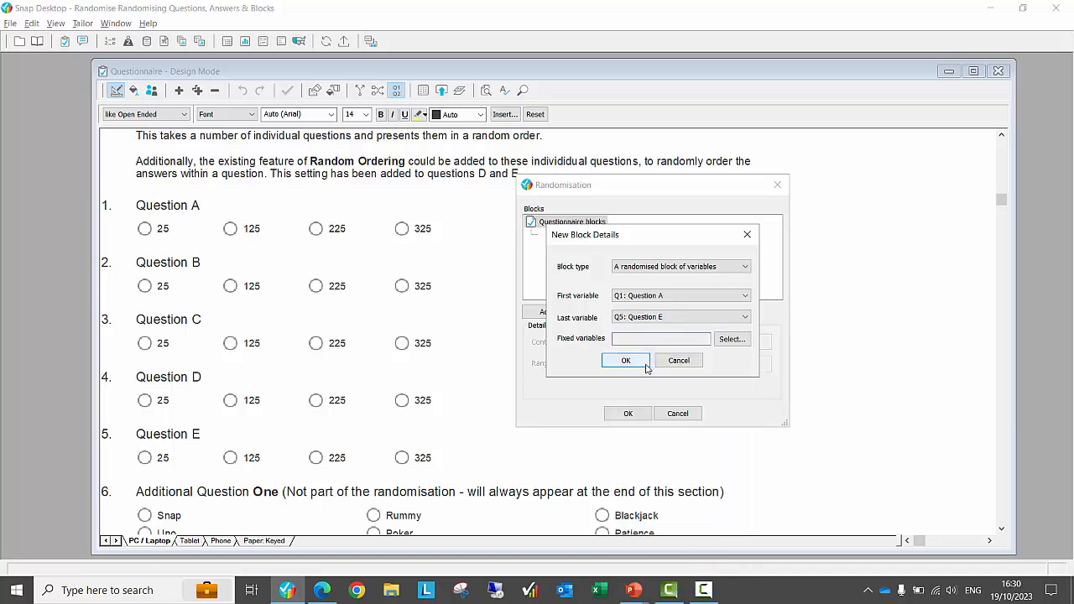
click(626, 361)
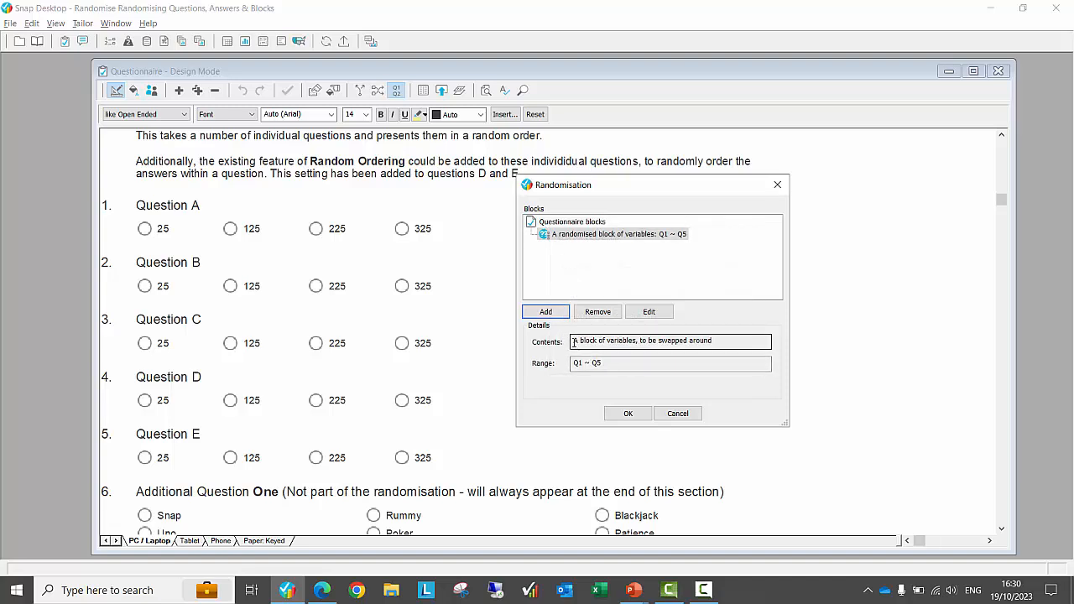
drag(574, 342, 722, 340)
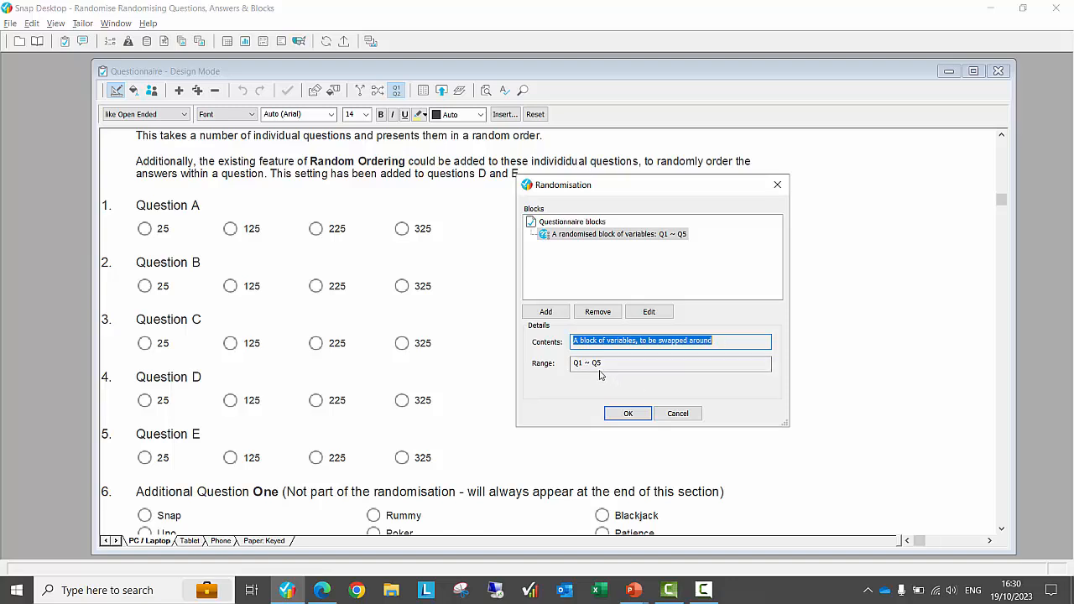
click(627, 413)
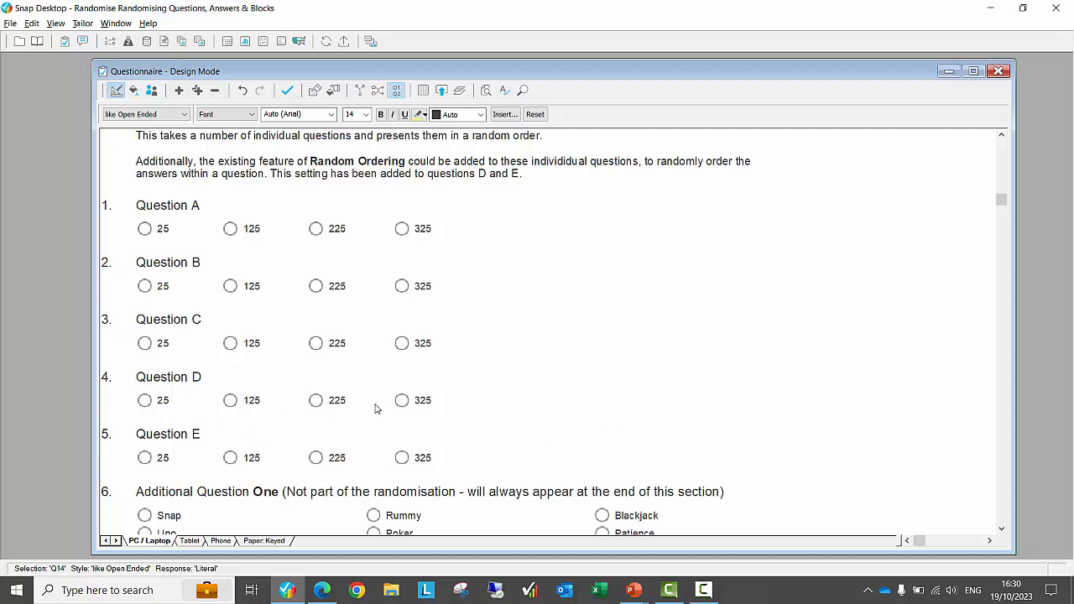
Step: Set the Ordering property of Questions D and E together to Random and save the questionnaire
drag(194, 380, 194, 430)
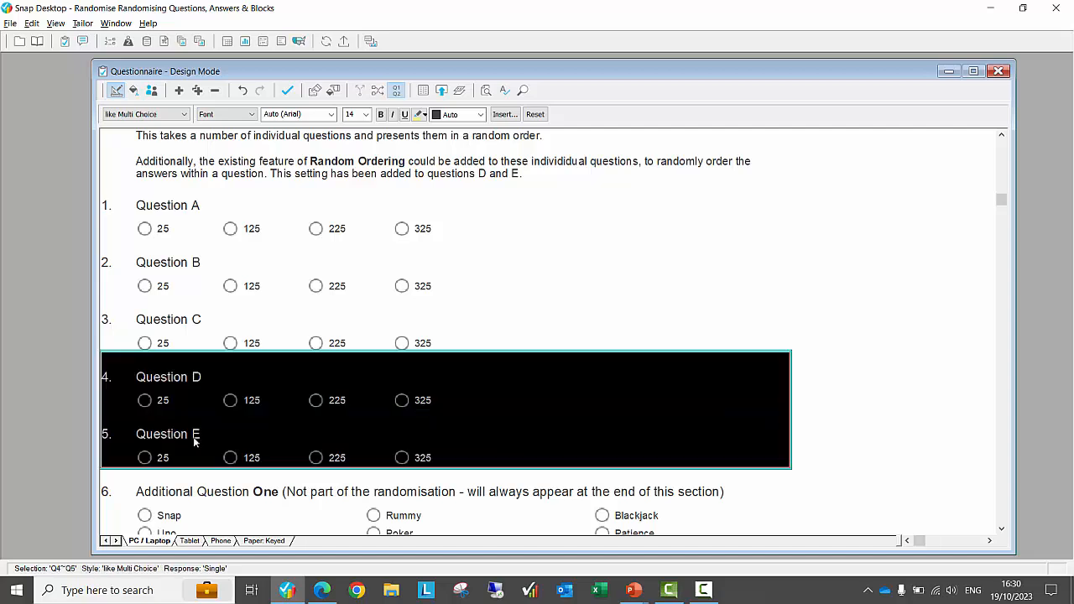
right_click(227, 378)
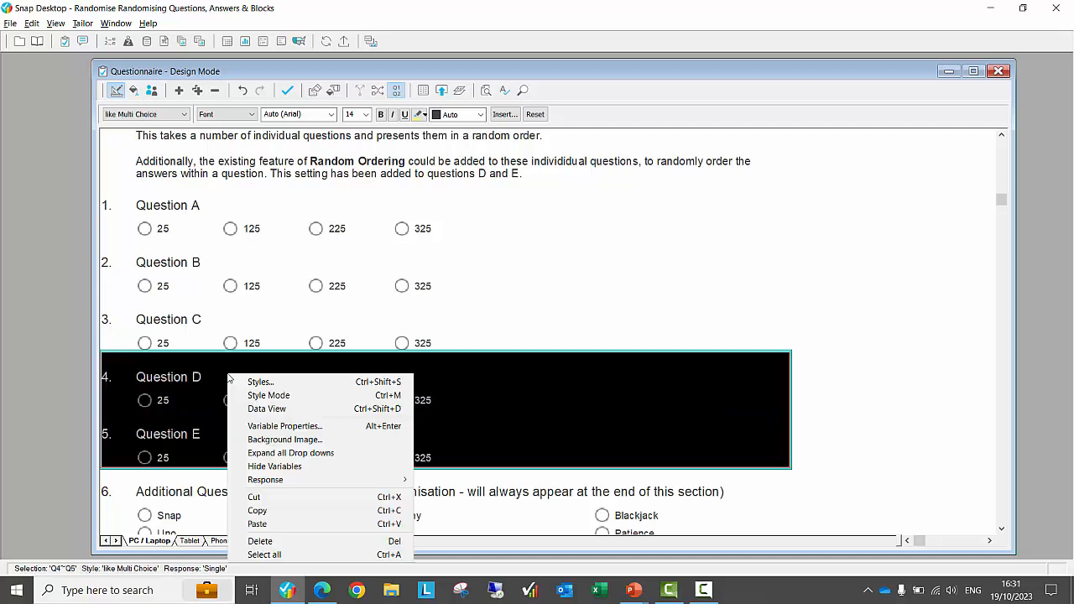
click(261, 427)
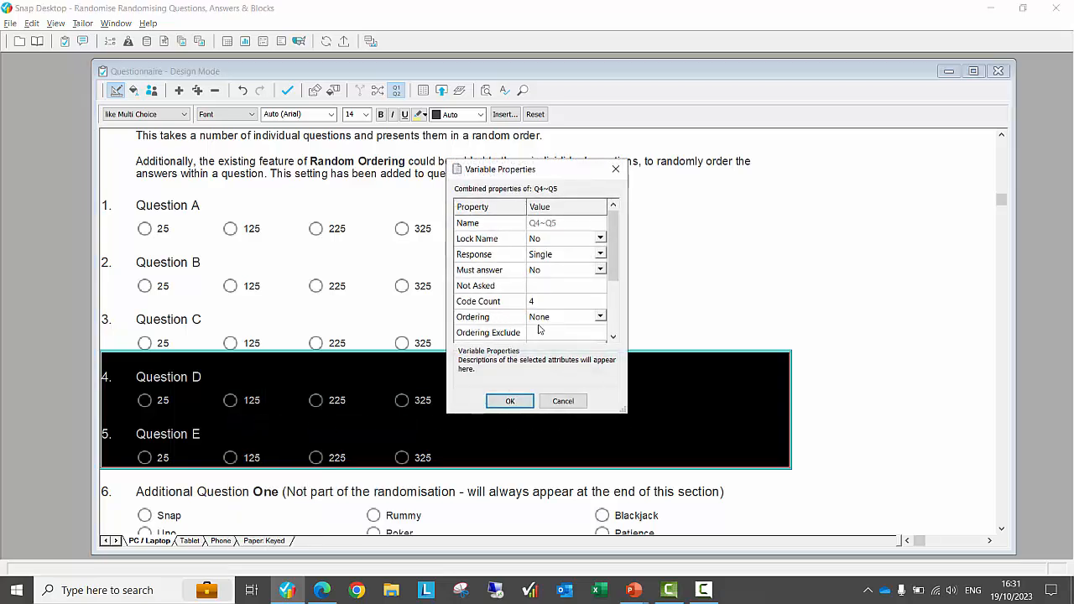
click(600, 316)
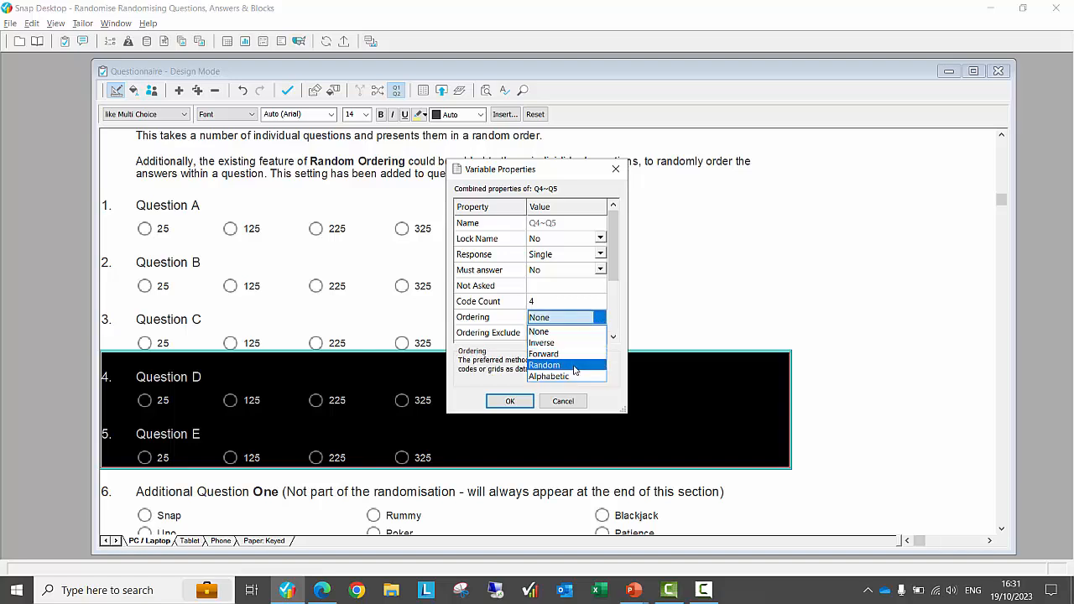
click(575, 366)
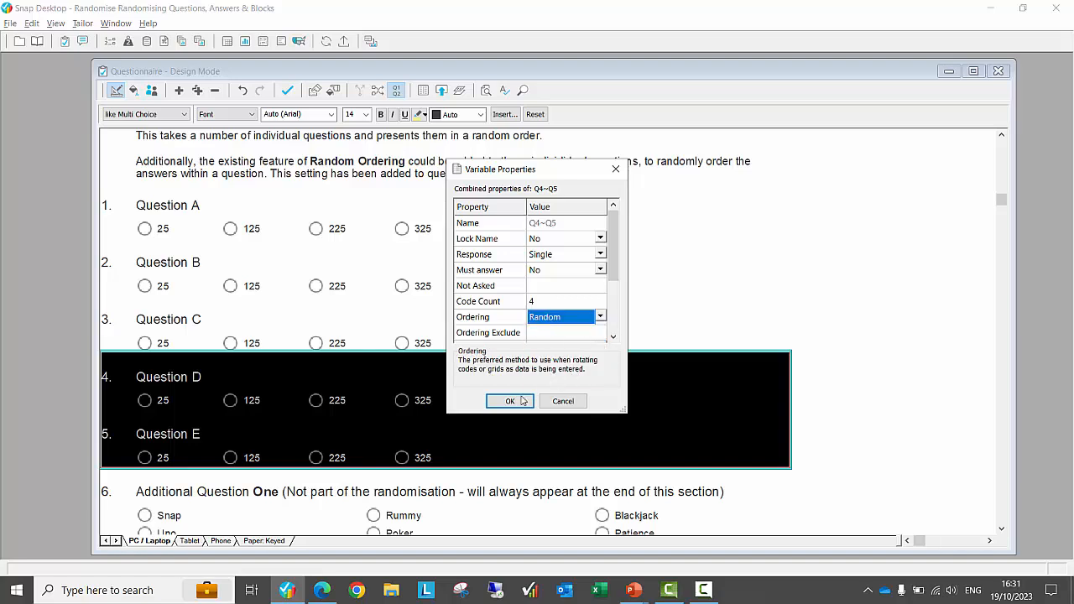
click(504, 402)
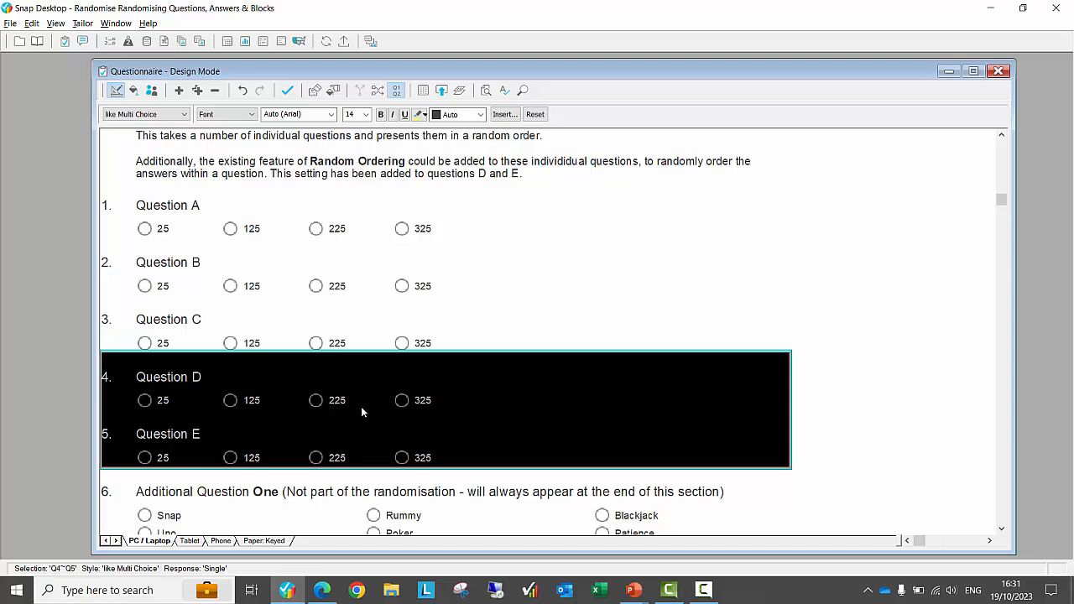
click(289, 91)
Step: Examine the Randomise Several Blocks (Questions in natural order) section, from the Block 1 header through the Block 4 questions
scroll(347, 320, down, 2)
scroll(347, 320, down, 10)
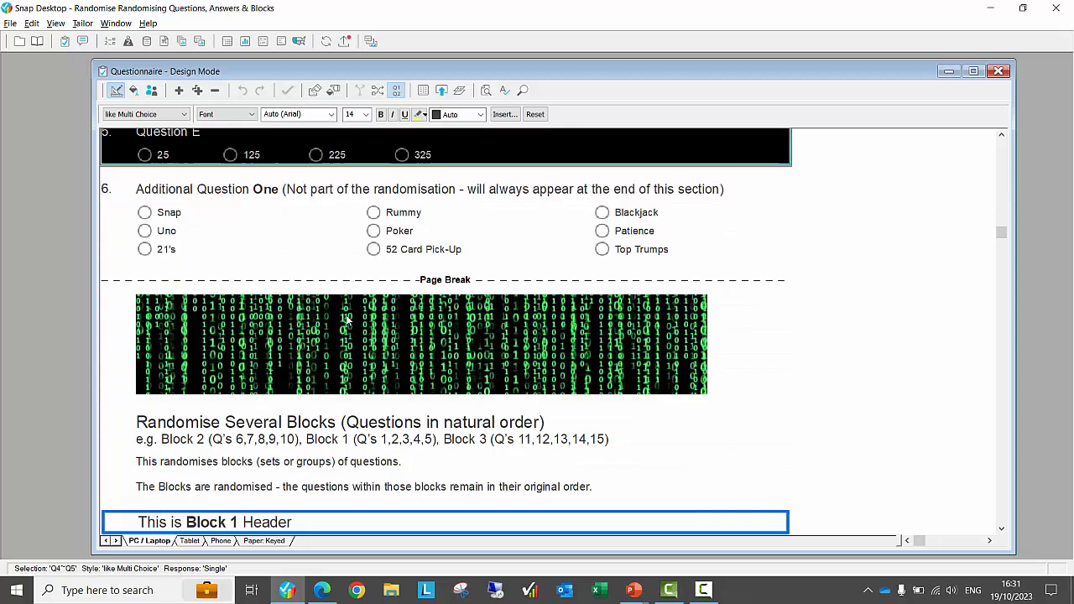
scroll(348, 316, down, 3)
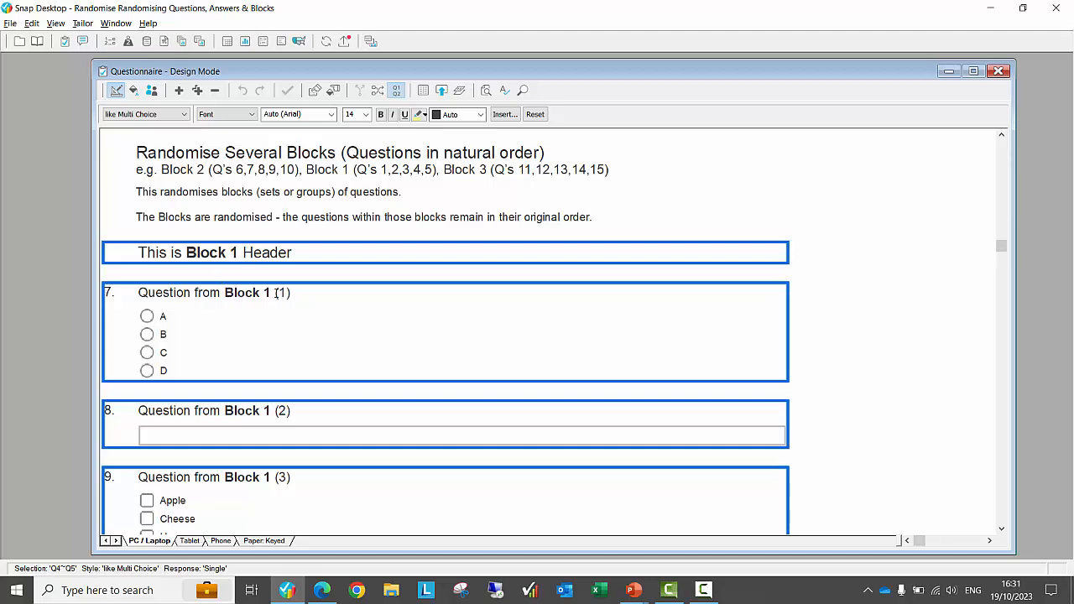
scroll(275, 292, down, 3)
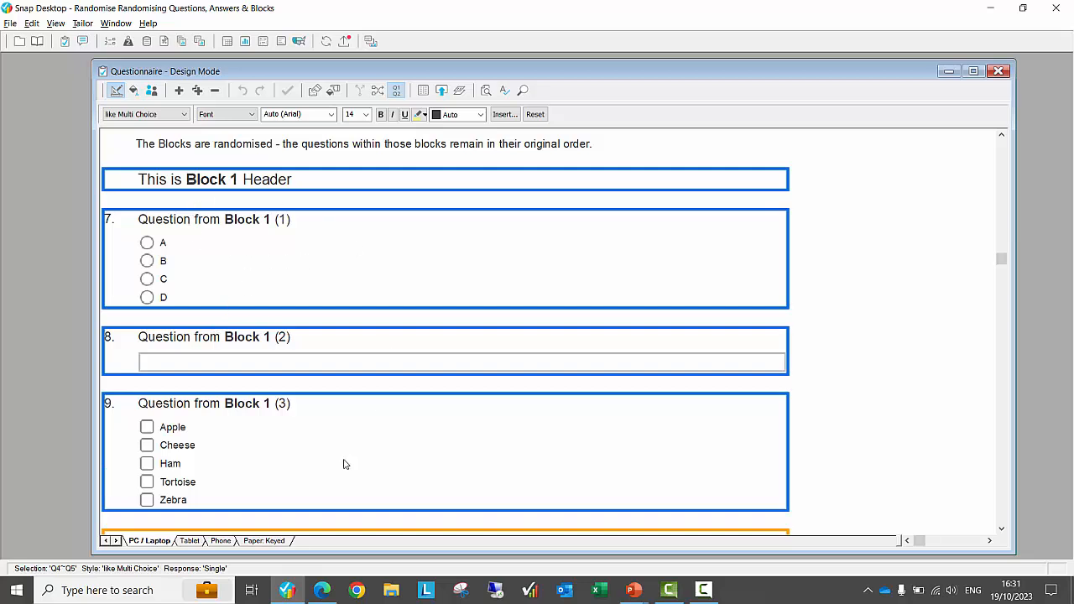
scroll(343, 463, down, 15)
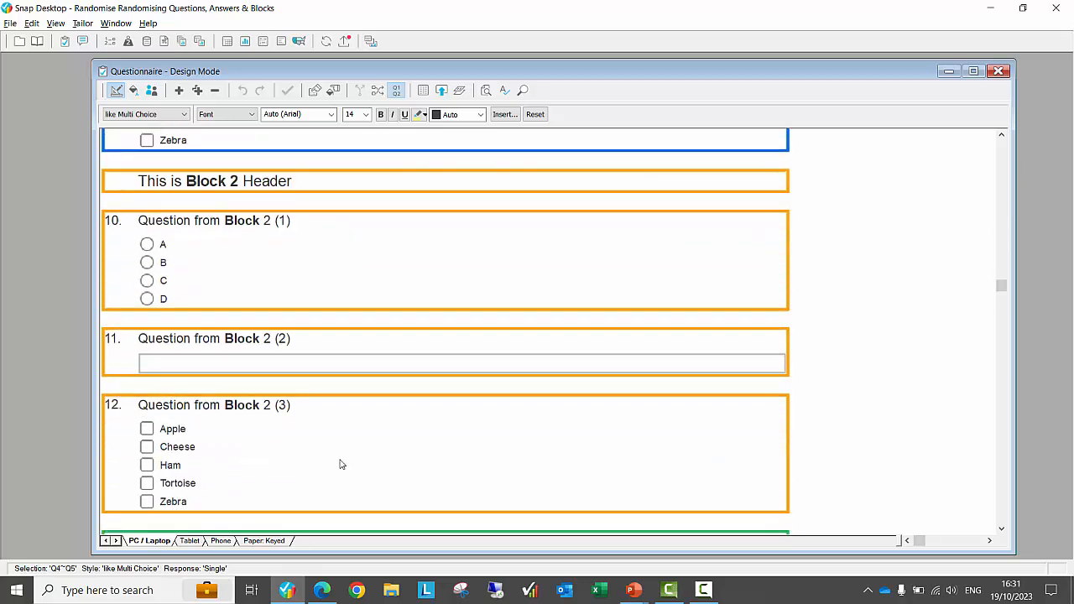
scroll(341, 464, down, 20)
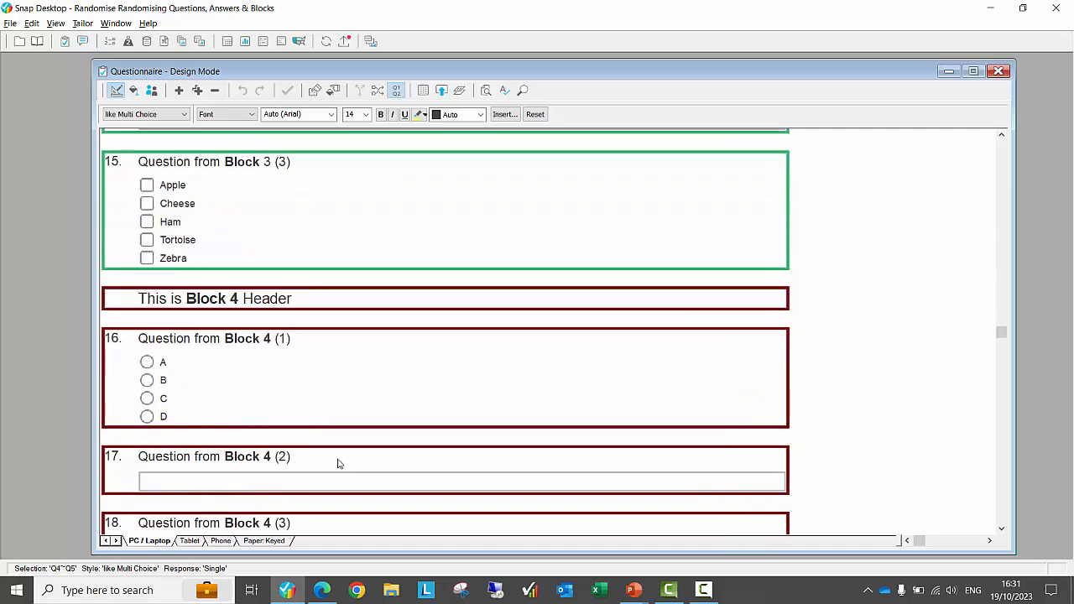
scroll(338, 464, up, 18)
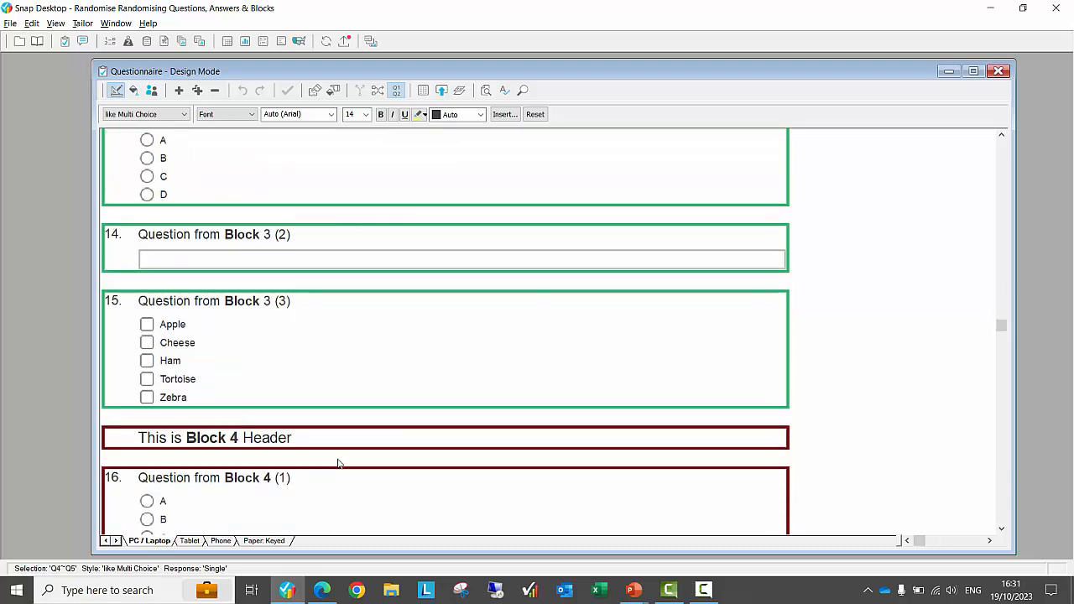
scroll(339, 463, up, 5)
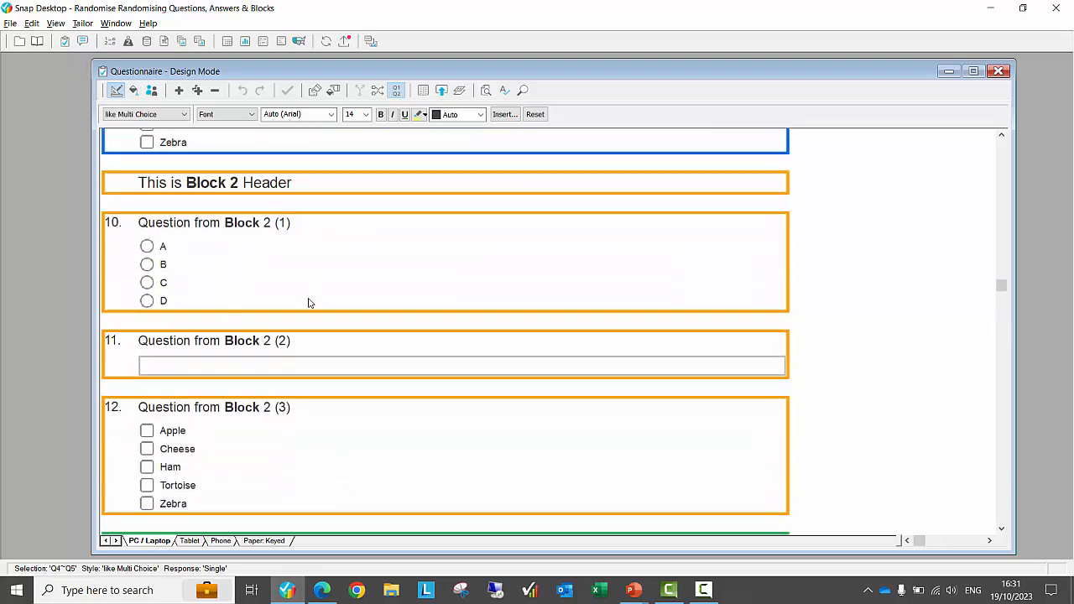
scroll(309, 305, up, 4)
scroll(308, 306, up, 9)
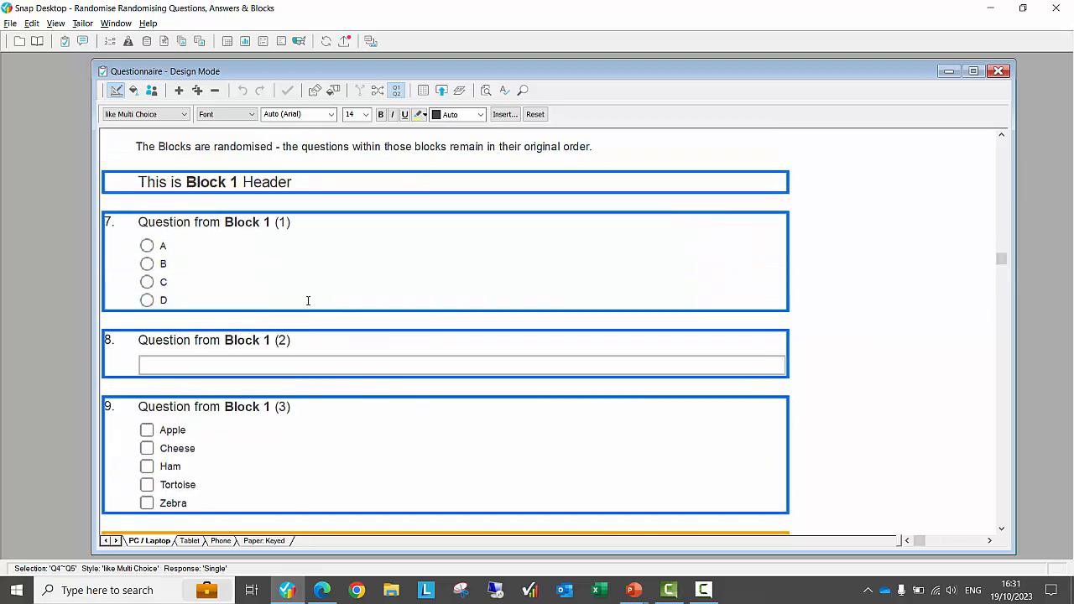
Step: Examine the order of the three questions, (1), (2) and (3), under the Block 2 header
scroll(262, 336, down, 7)
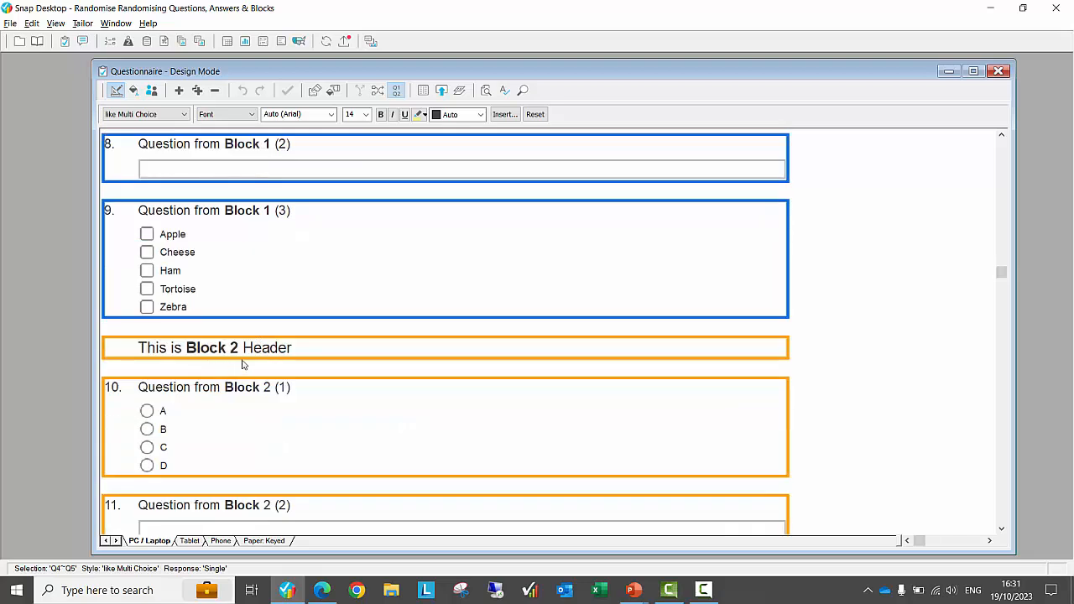
scroll(243, 364, down, 7)
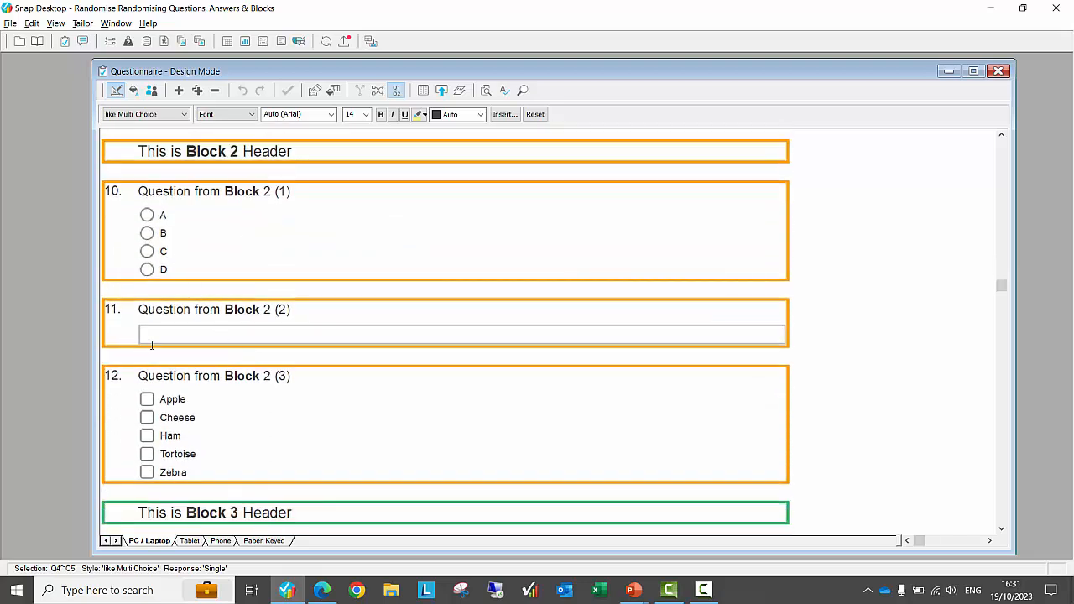
double_click(280, 191)
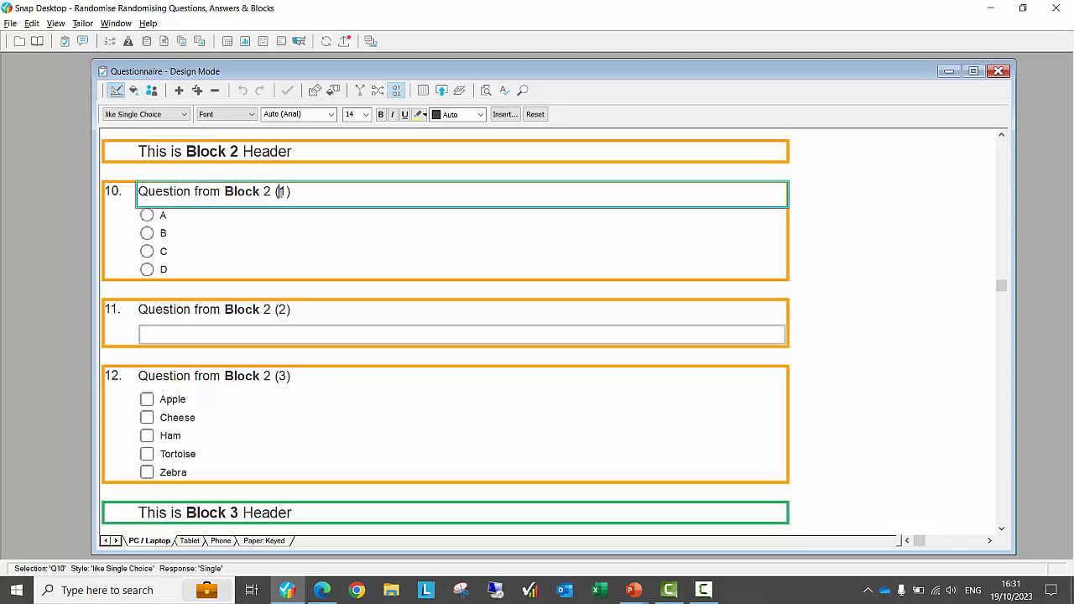
double_click(283, 309)
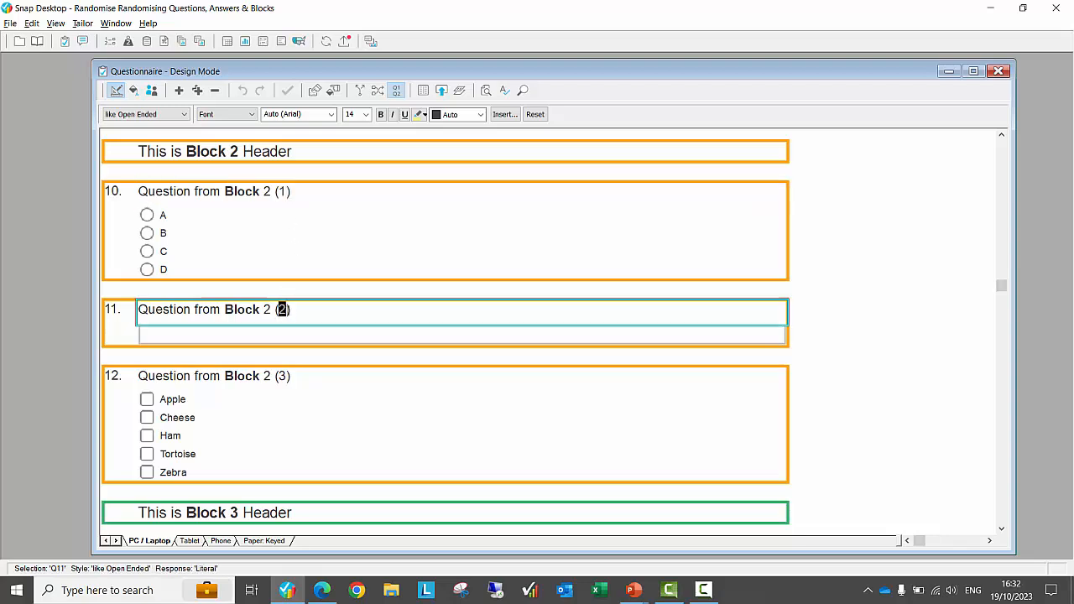
double_click(283, 376)
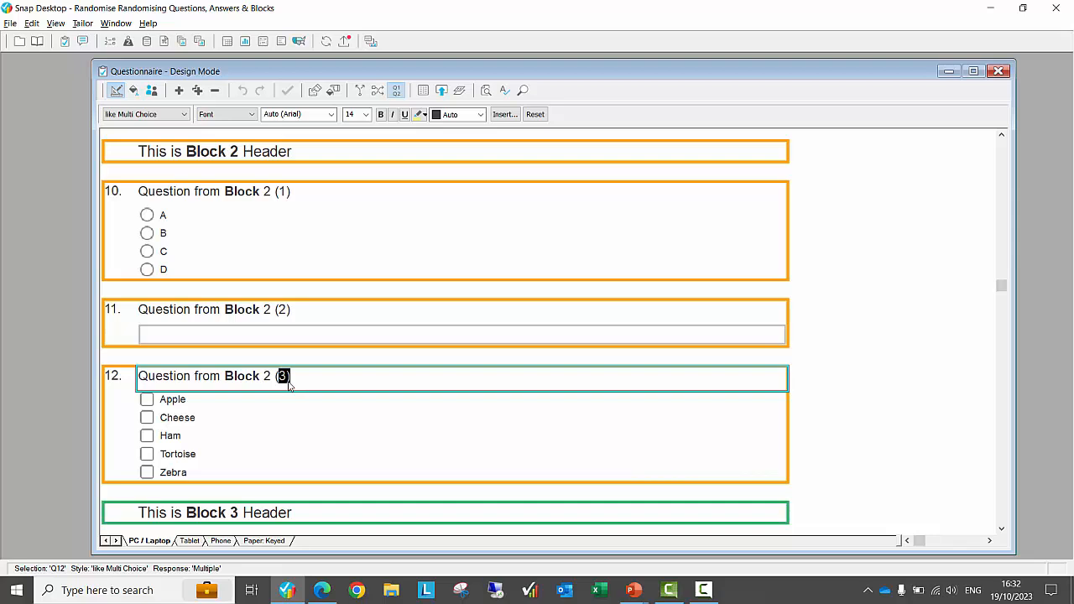
click(289, 380)
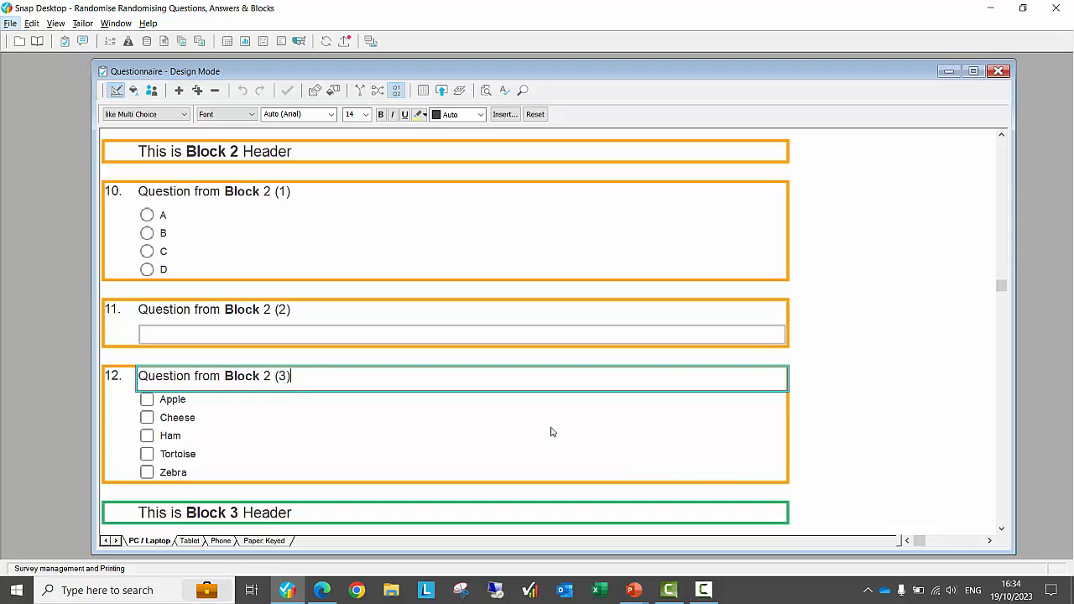
Step: Switch to the online survey in Edge, examine the block and question order on its several-blocks page, and return to Snap Desktop
key(alt+Tab)
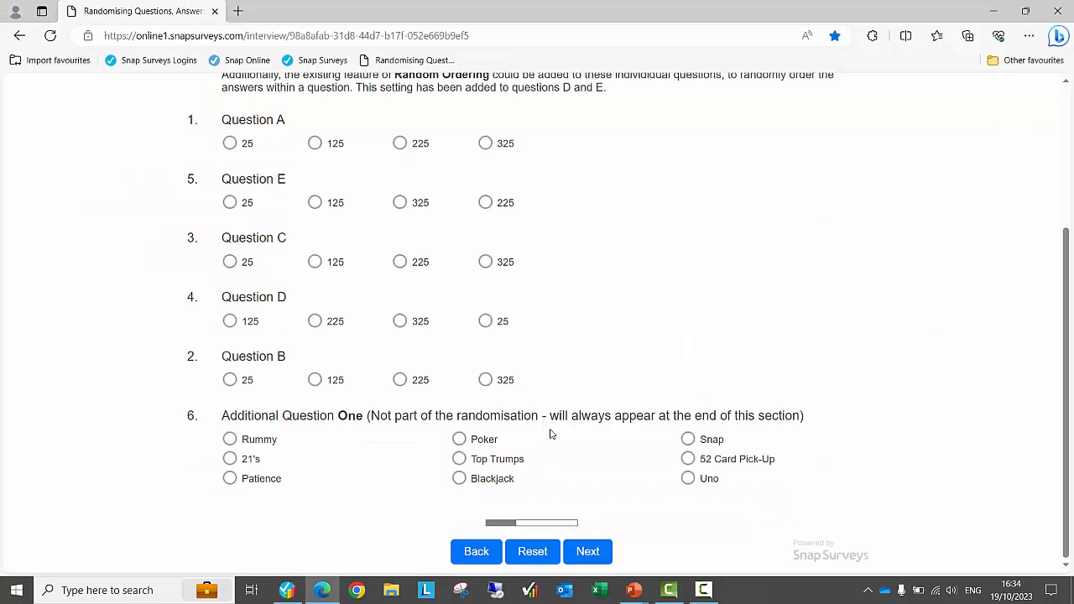
click(588, 551)
scroll(452, 407, down, 2)
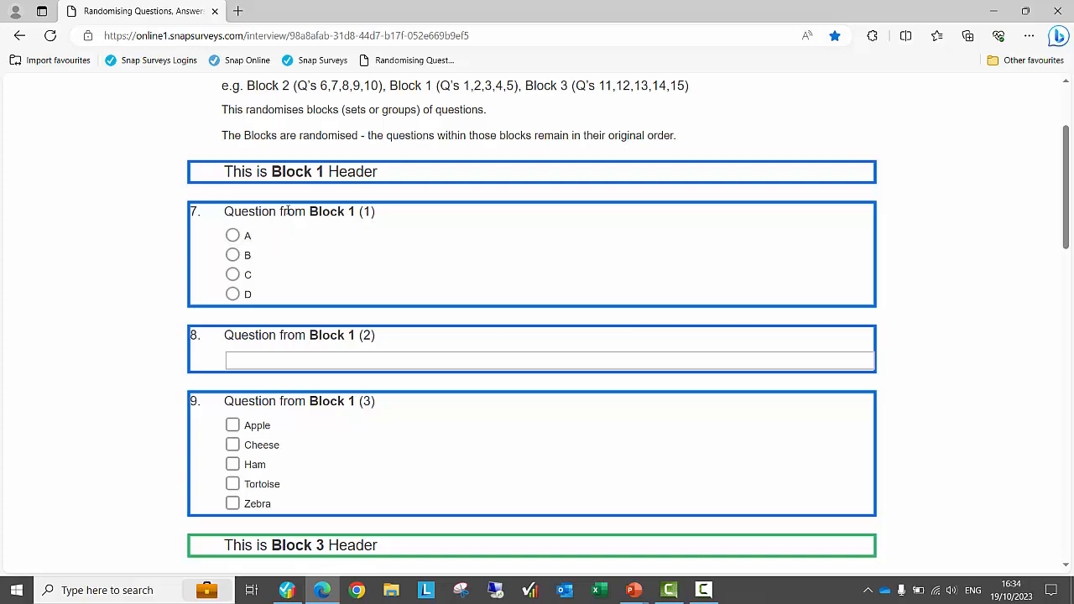
scroll(298, 286, down, 2)
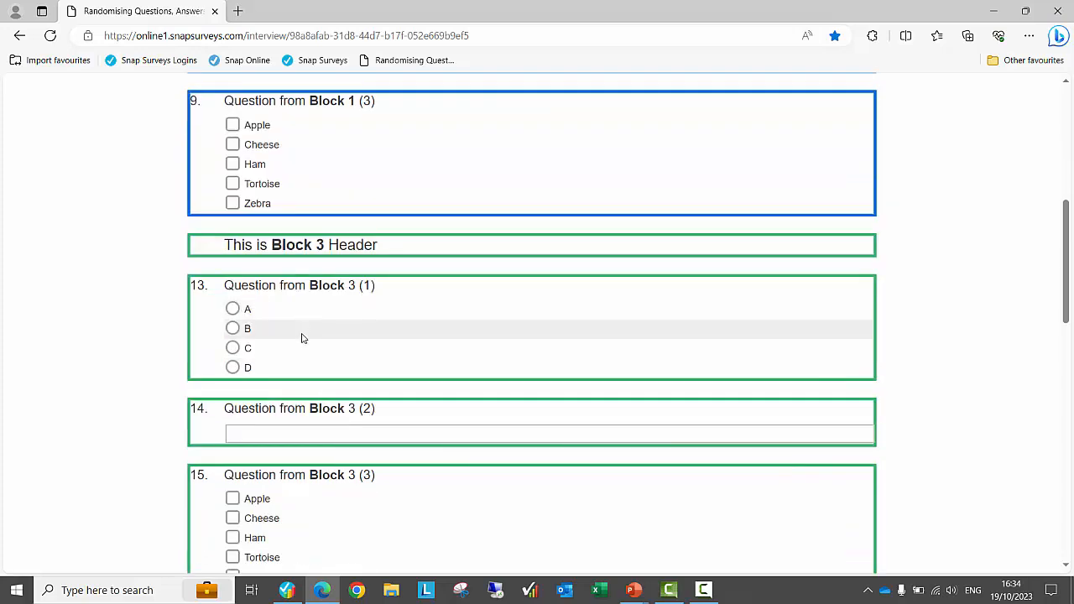
scroll(302, 340, down, 2)
scroll(301, 345, down, 3)
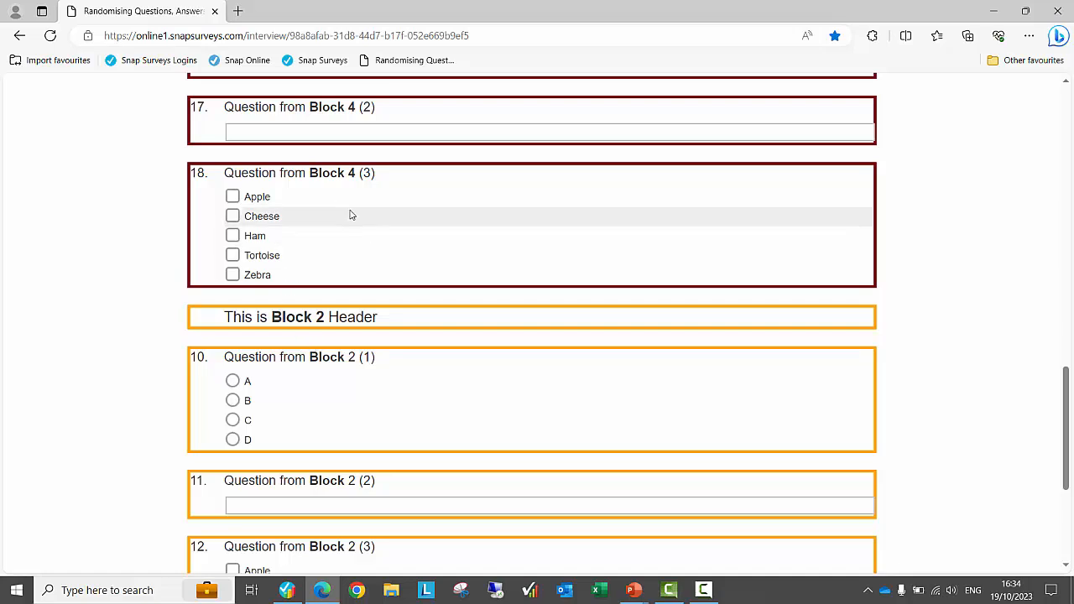
scroll(372, 288, down, 2)
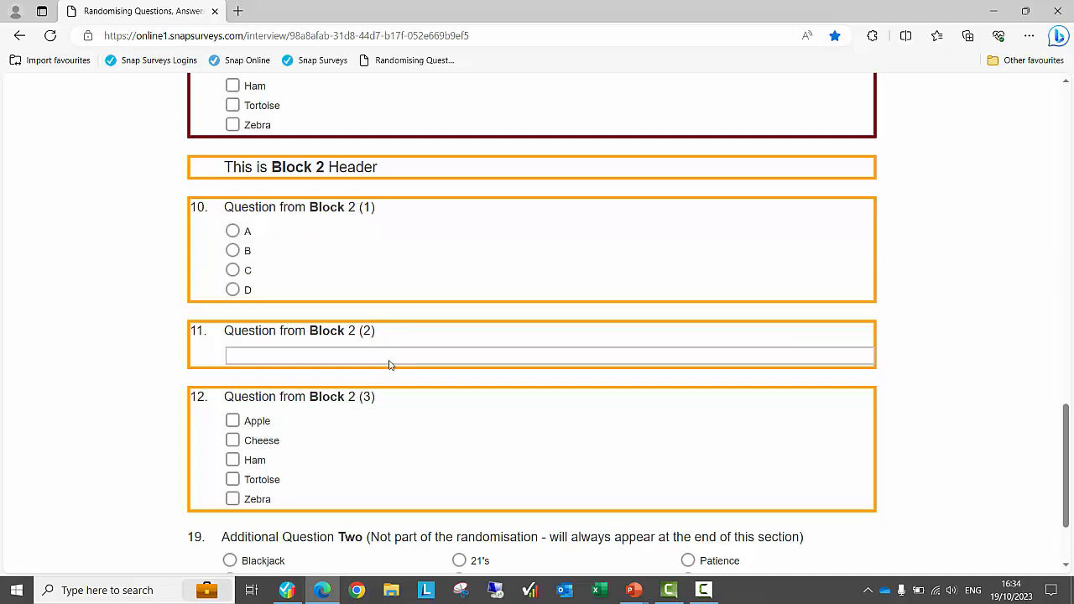
scroll(408, 299, up, 4)
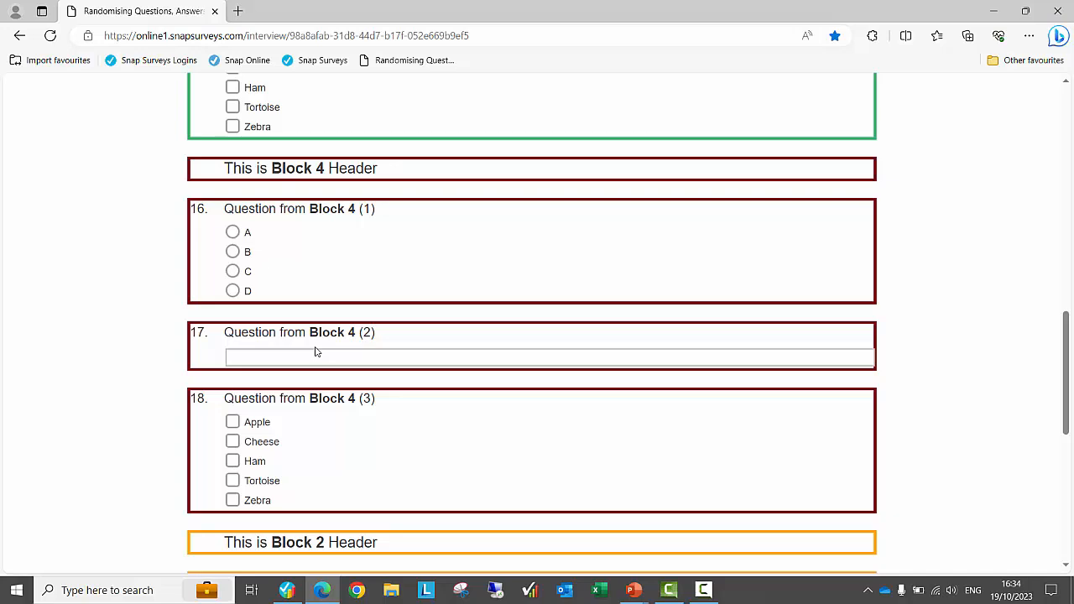
key(alt+Tab)
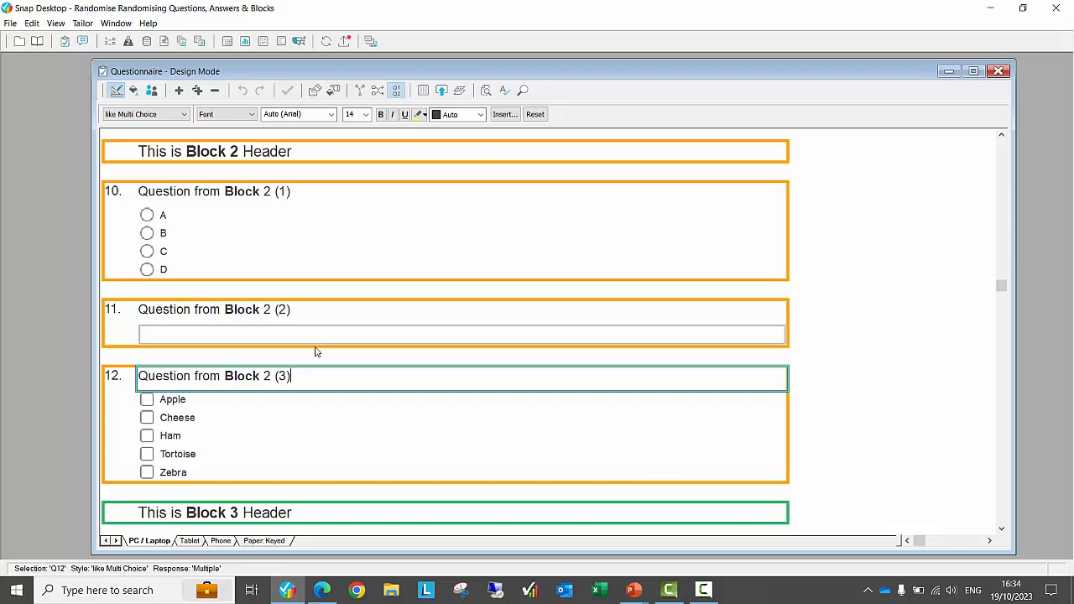
Step: Examine the Block 1 header and its three questions, (1), (2) and (3), as the contents of one block
scroll(317, 341, up, 10)
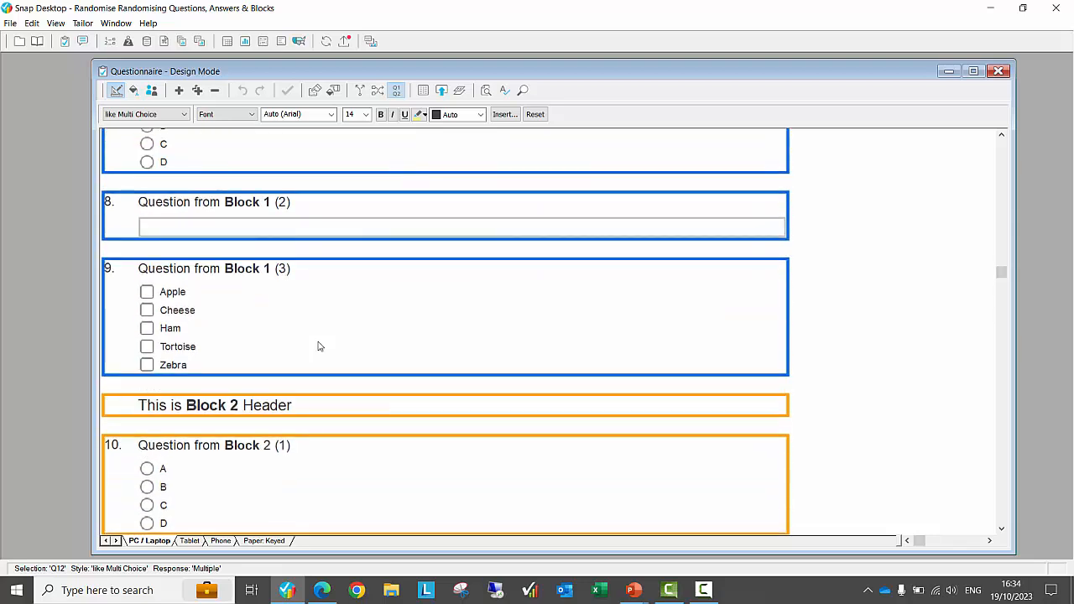
scroll(318, 346, up, 1)
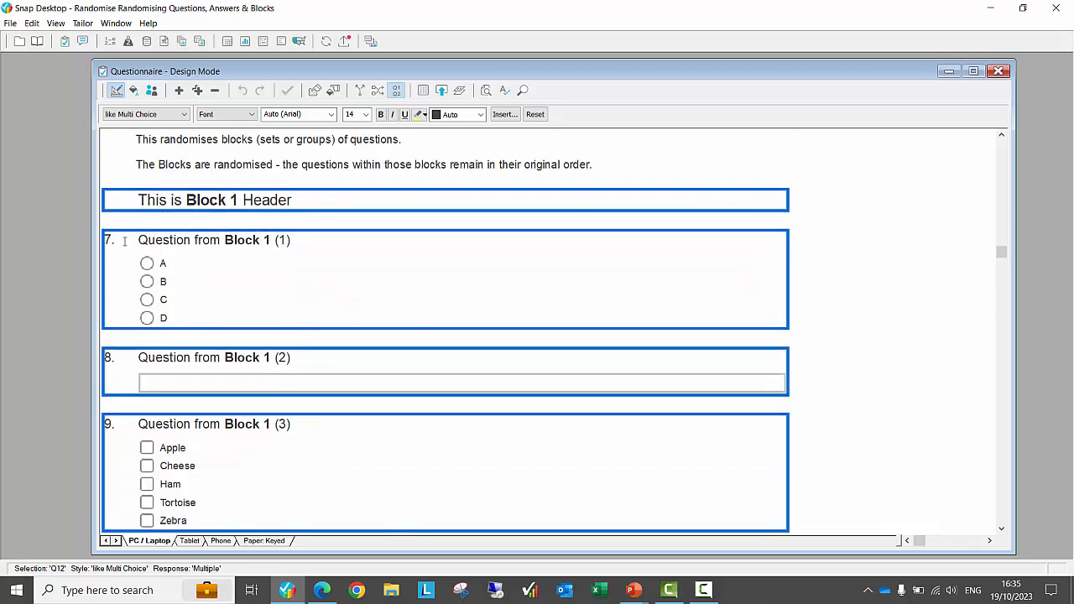
click(339, 240)
click(237, 203)
click(221, 240)
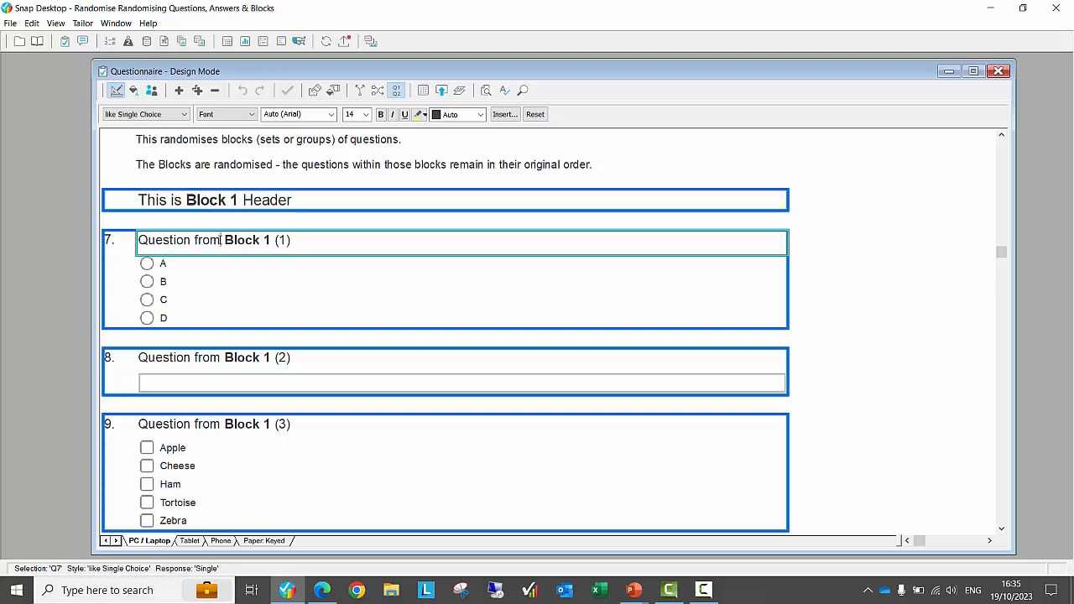
click(216, 358)
click(219, 417)
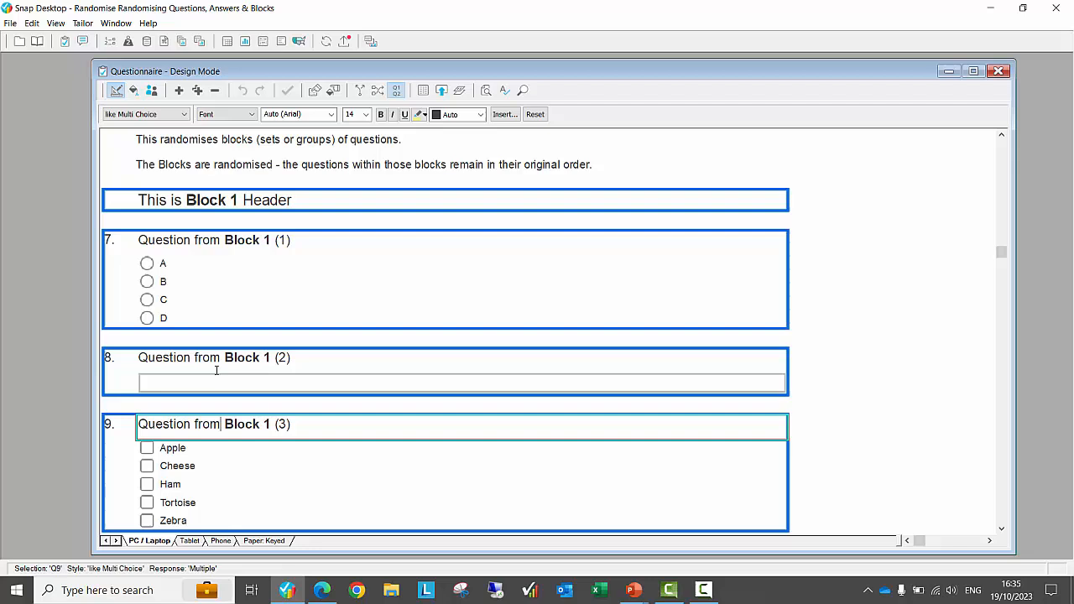
click(210, 200)
scroll(304, 333, down, 2)
scroll(304, 336, up, 1)
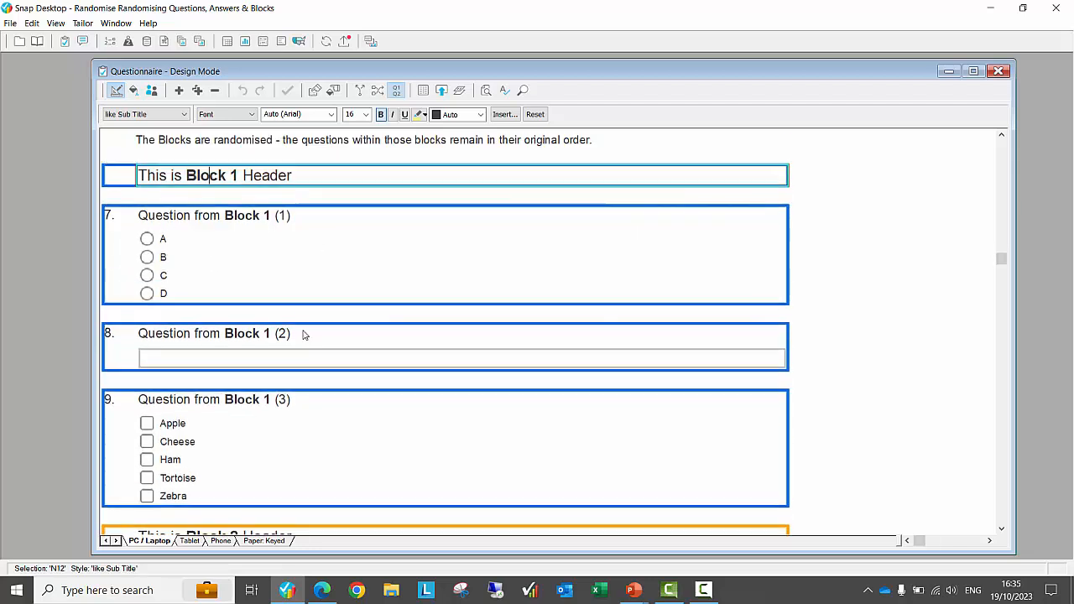
Step: Open the questionnaire's randomisation settings and add a block of type Randomise several blocks of variables under Questionnaire blocks
click(383, 95)
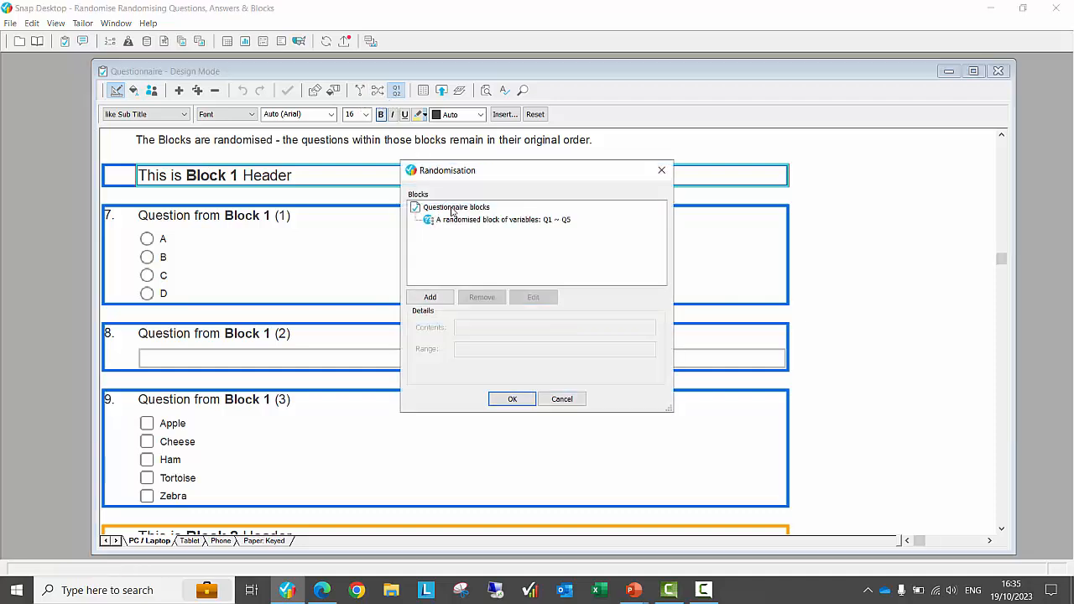
click(452, 212)
drag(470, 172, 549, 113)
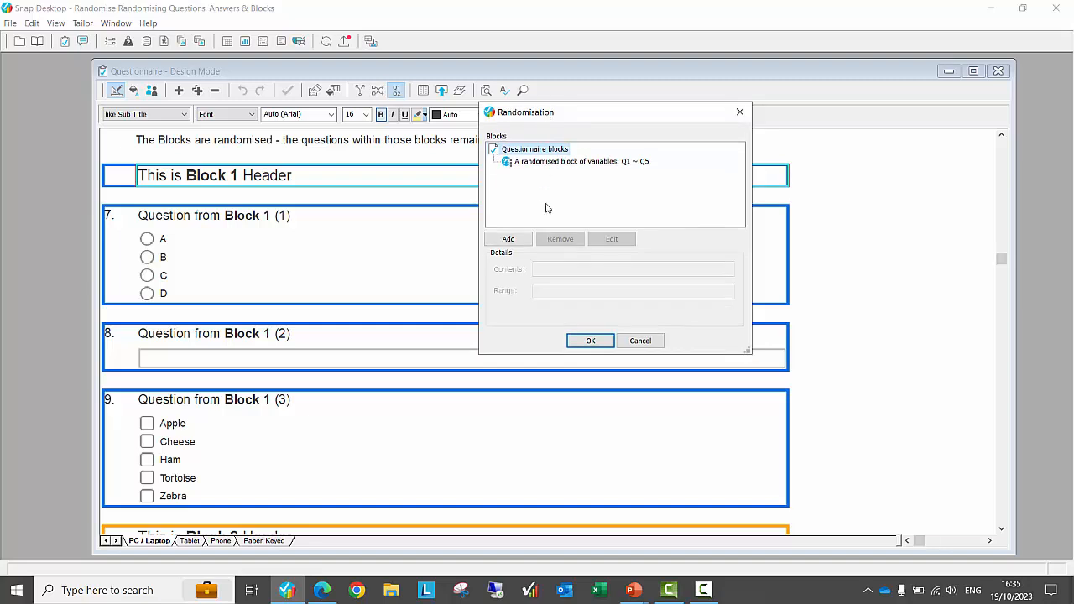
click(508, 240)
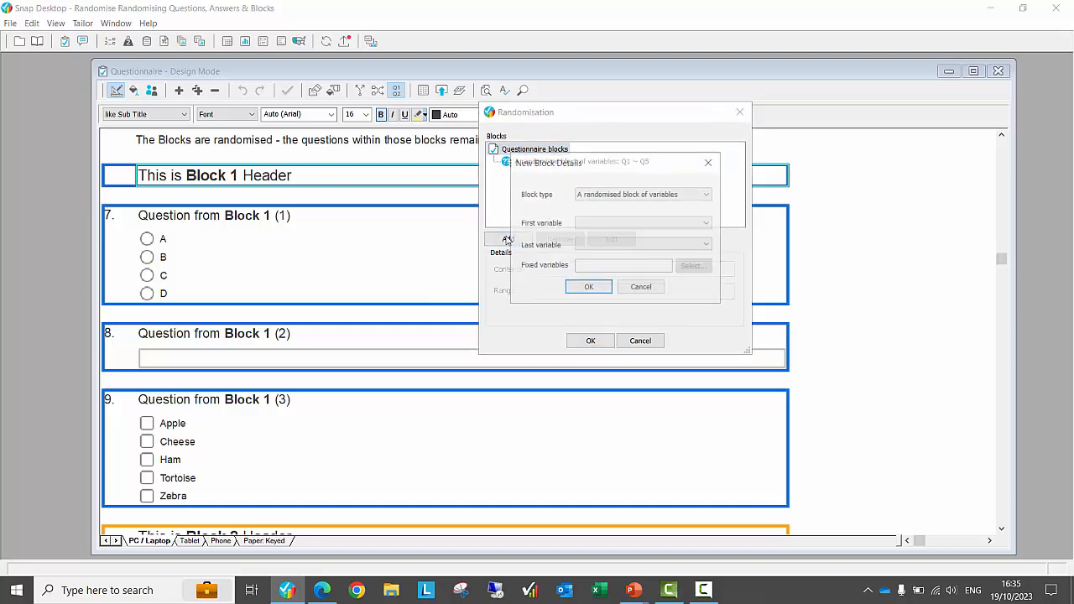
click(596, 198)
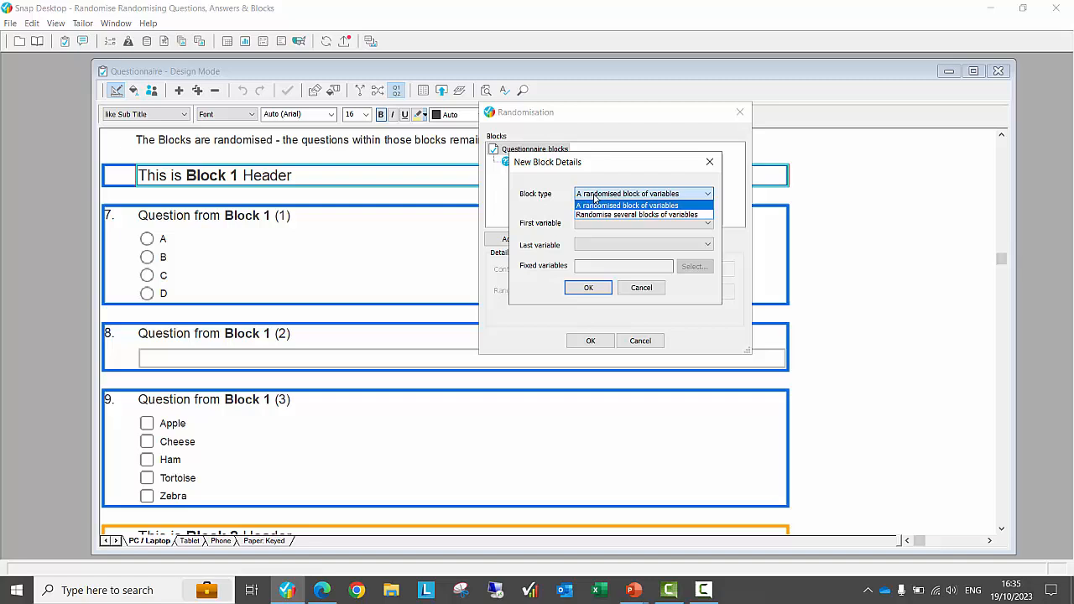
click(657, 216)
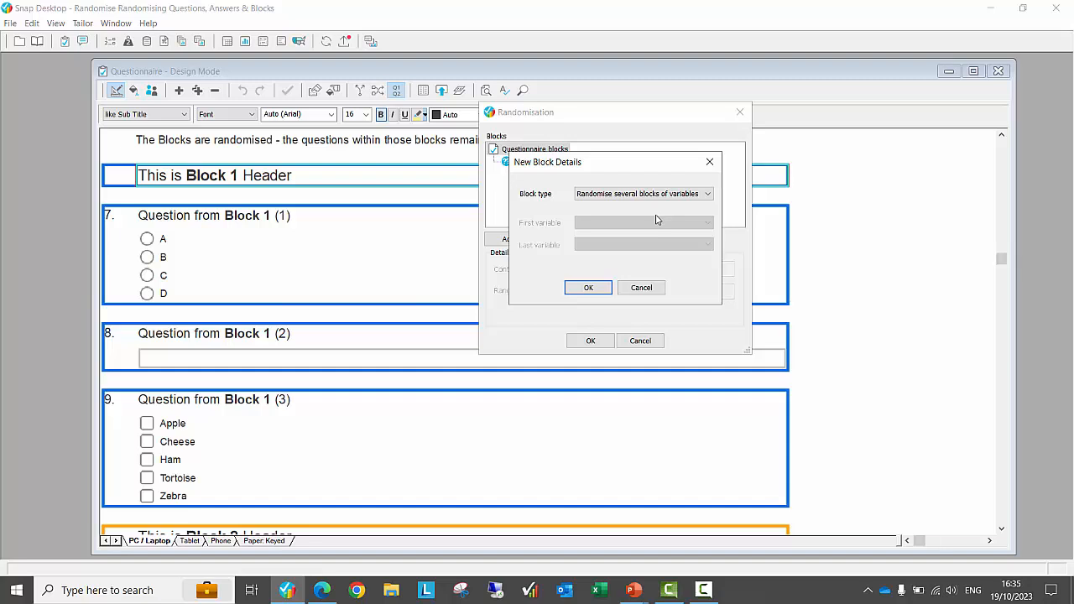
click(588, 288)
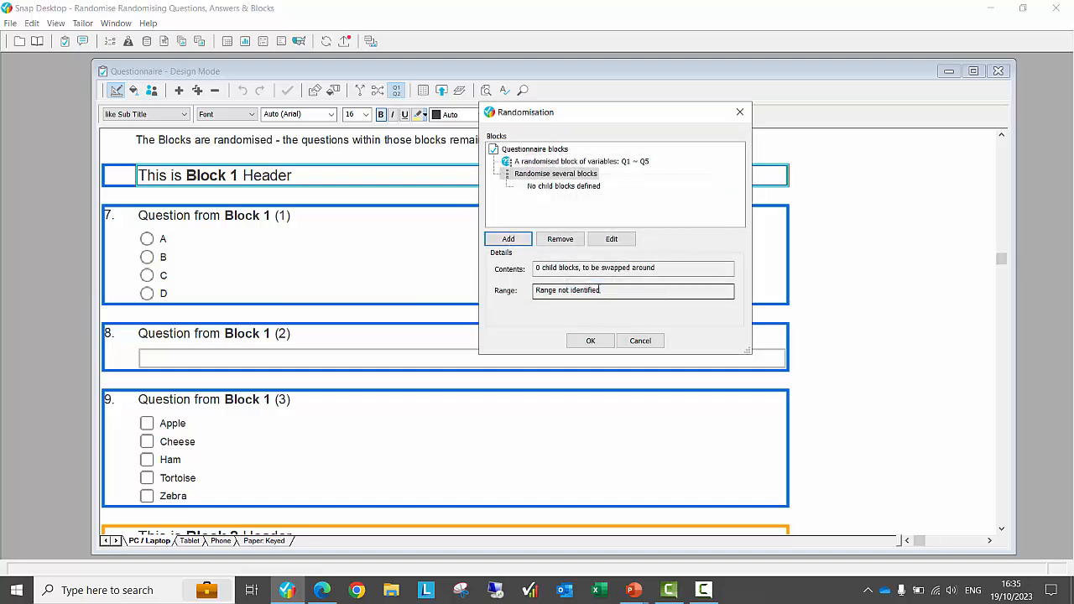
Step: Add a fixed child block of variables under Randomise several blocks, from N12 (Block 1 Header) to Q9 (Block 1 question 3)
click(543, 191)
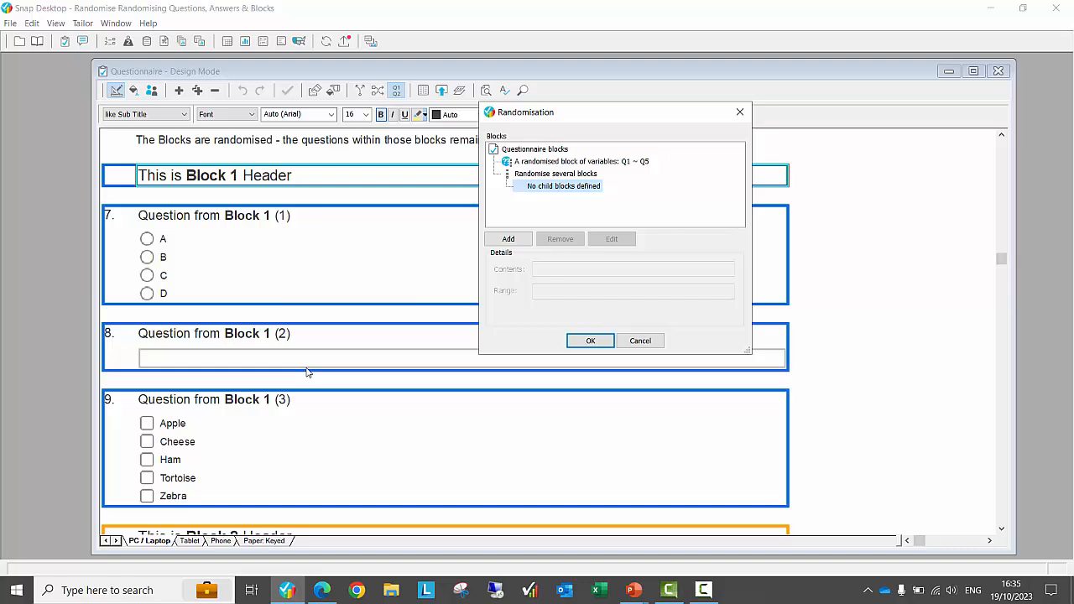
click(518, 241)
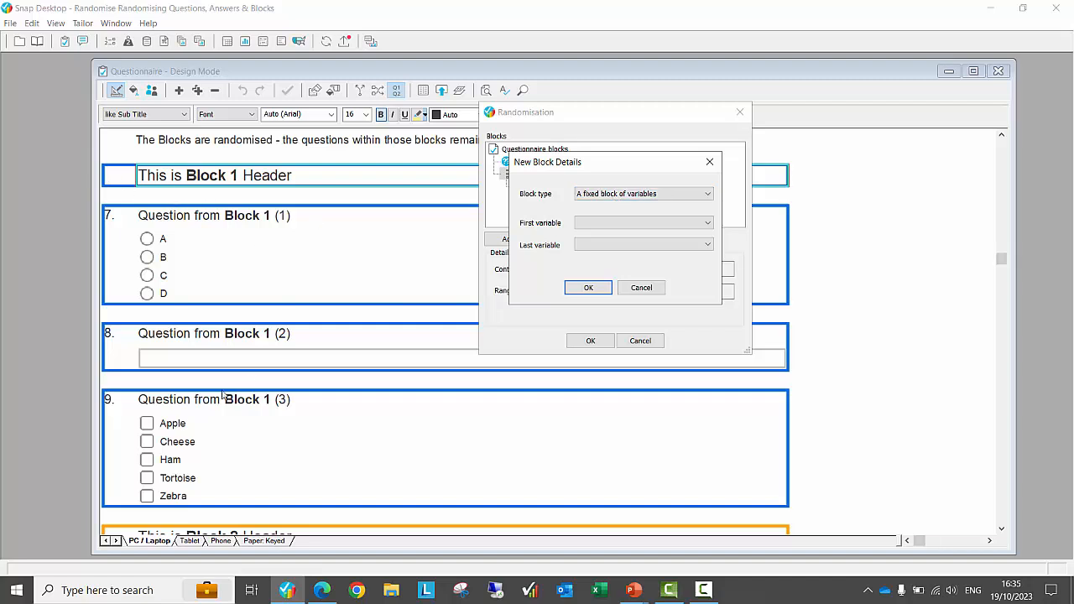
click(581, 225)
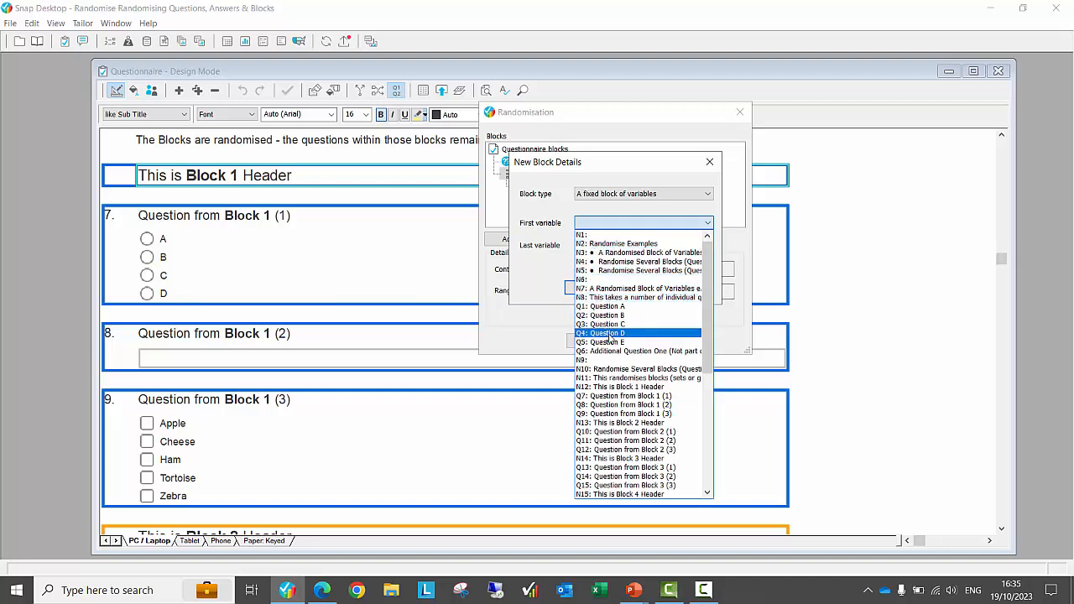
click(606, 391)
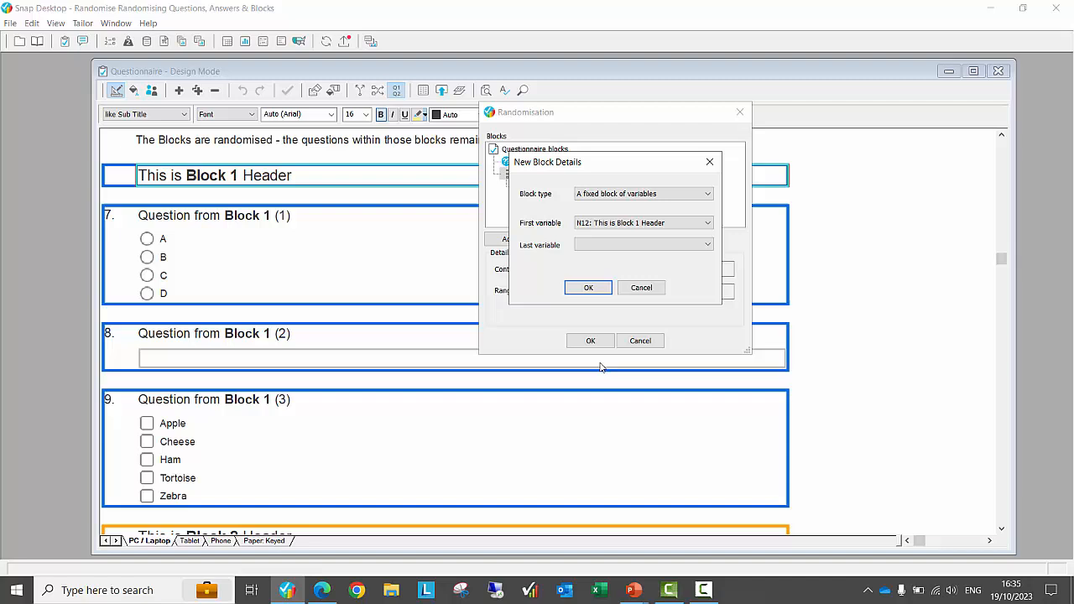
click(609, 245)
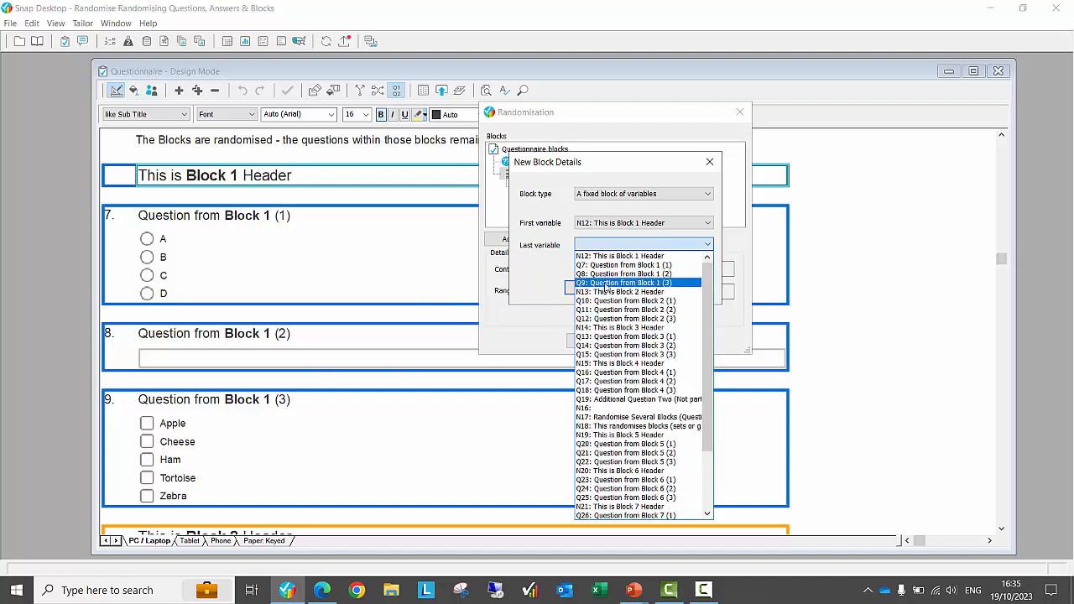
click(606, 284)
click(599, 288)
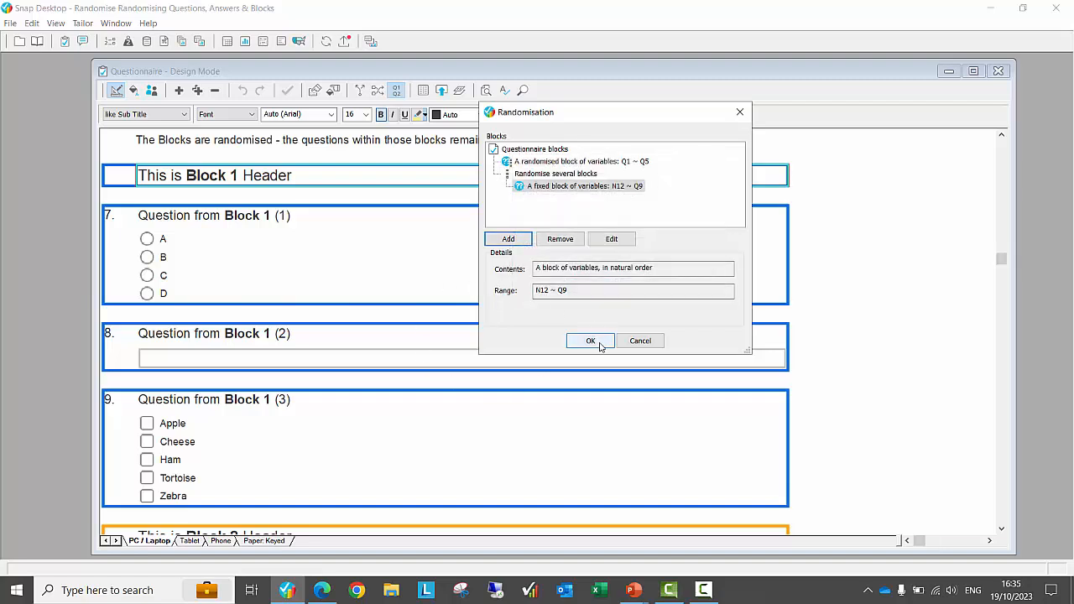
Step: Add a second fixed block of variables under Randomise several blocks, from N13 (Block 2 Header) to Q12 (Block 2 question 3)
click(538, 173)
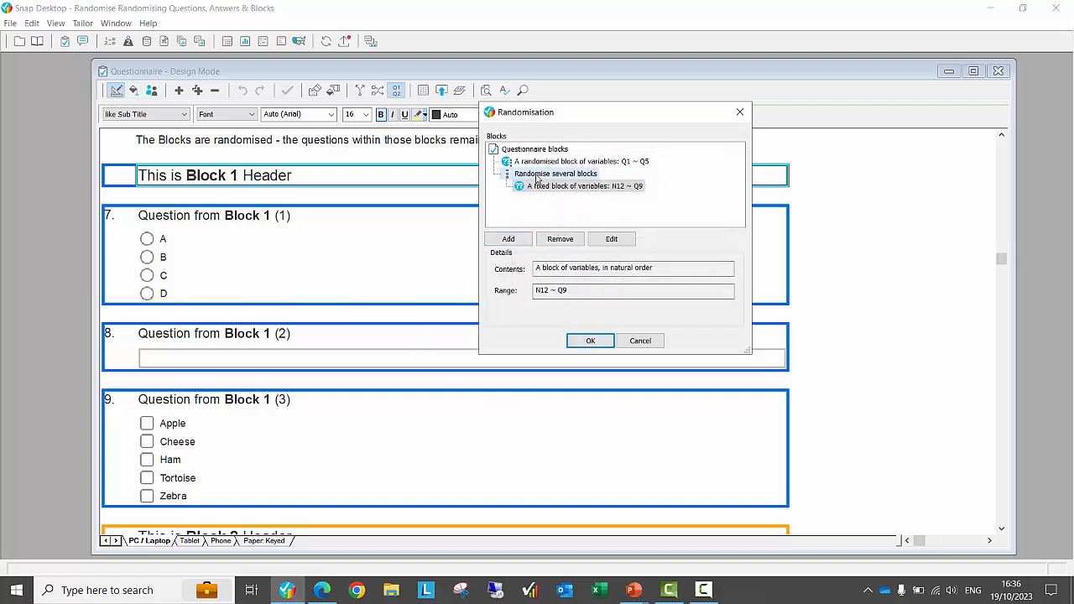
click(509, 240)
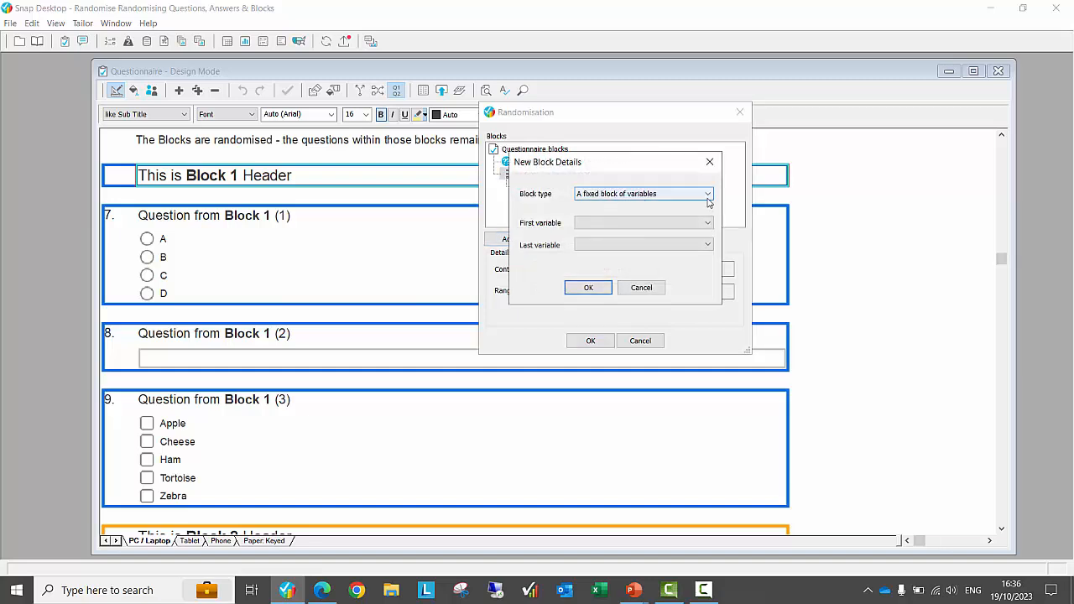
click(654, 222)
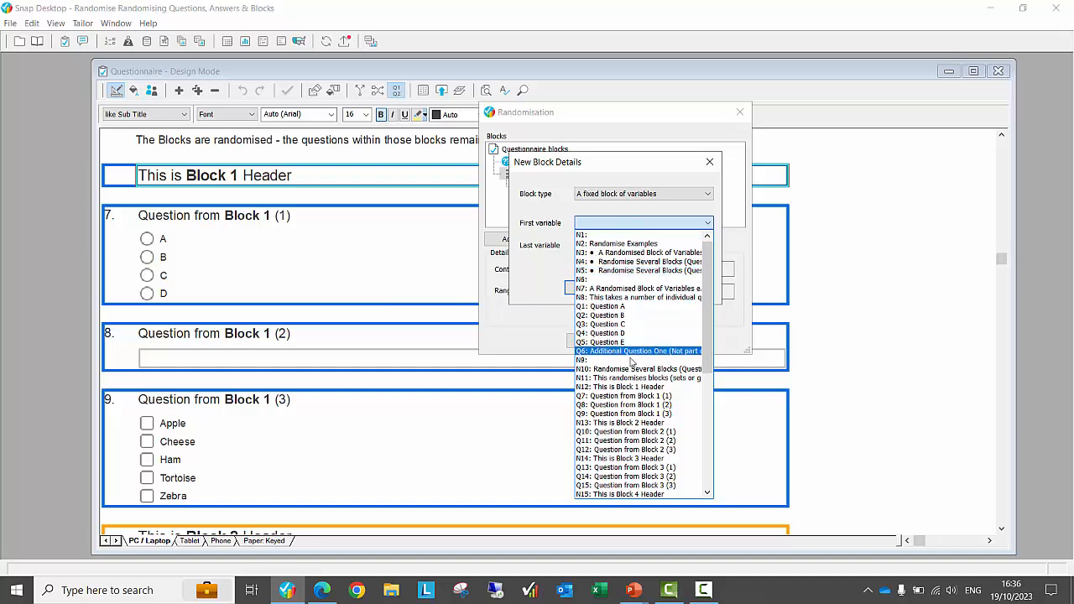
click(664, 423)
click(612, 244)
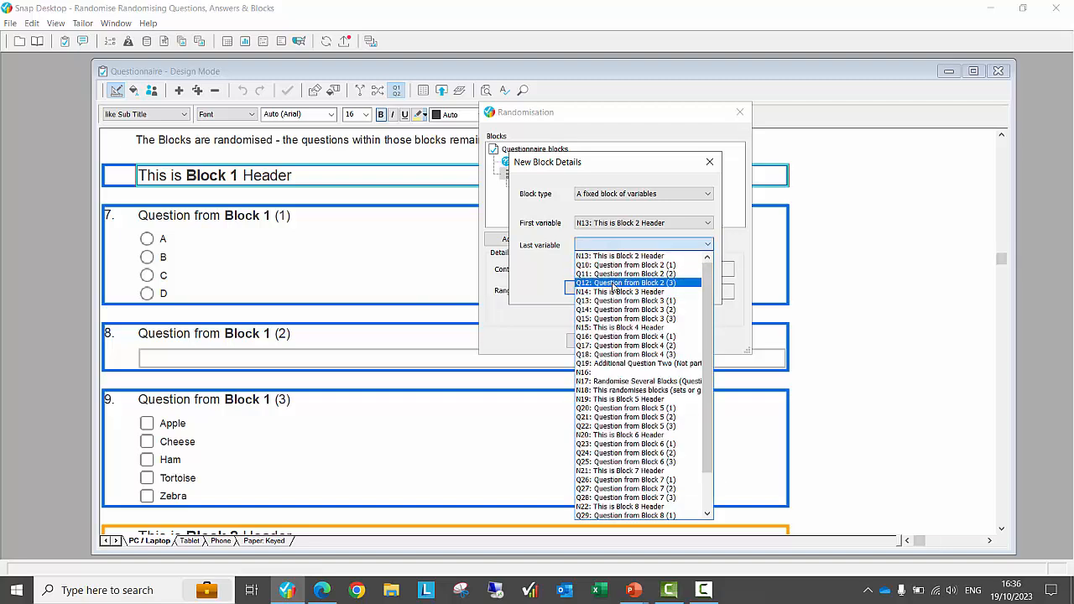
click(612, 286)
click(588, 287)
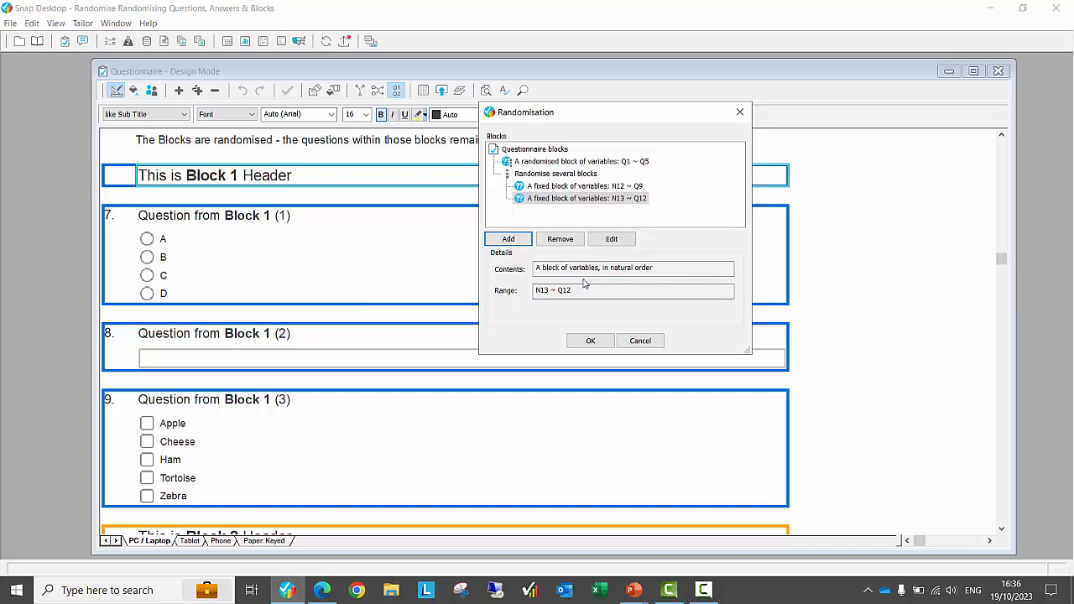
Step: Add a third fixed block of variables to the several-blocks group, from N14 (Block 3 Header) to Q15 (Block 3 question 3)
click(507, 242)
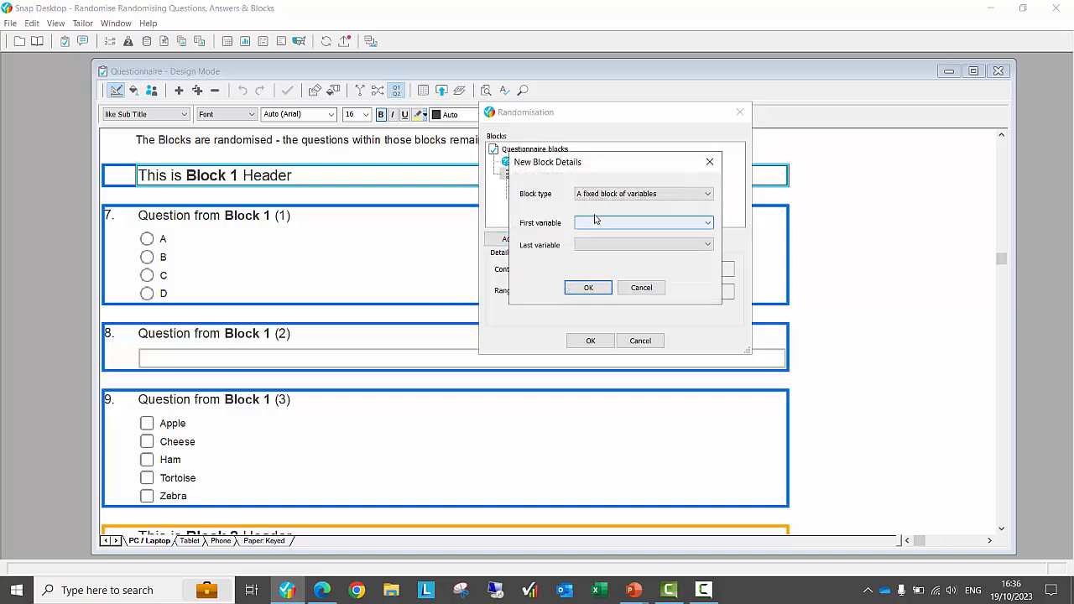
click(600, 222)
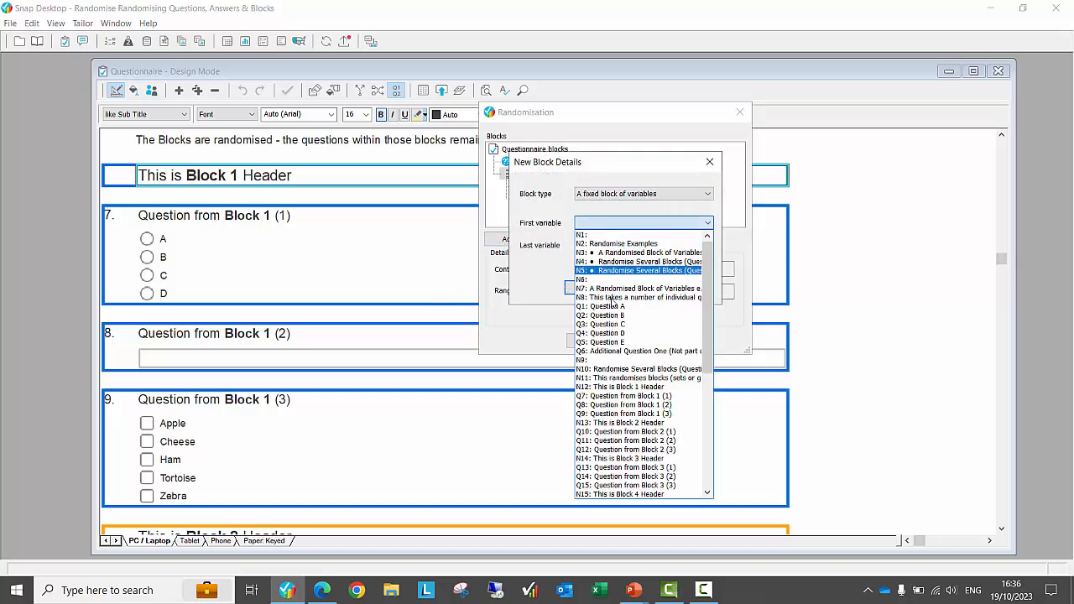
scroll(635, 406, down, 2)
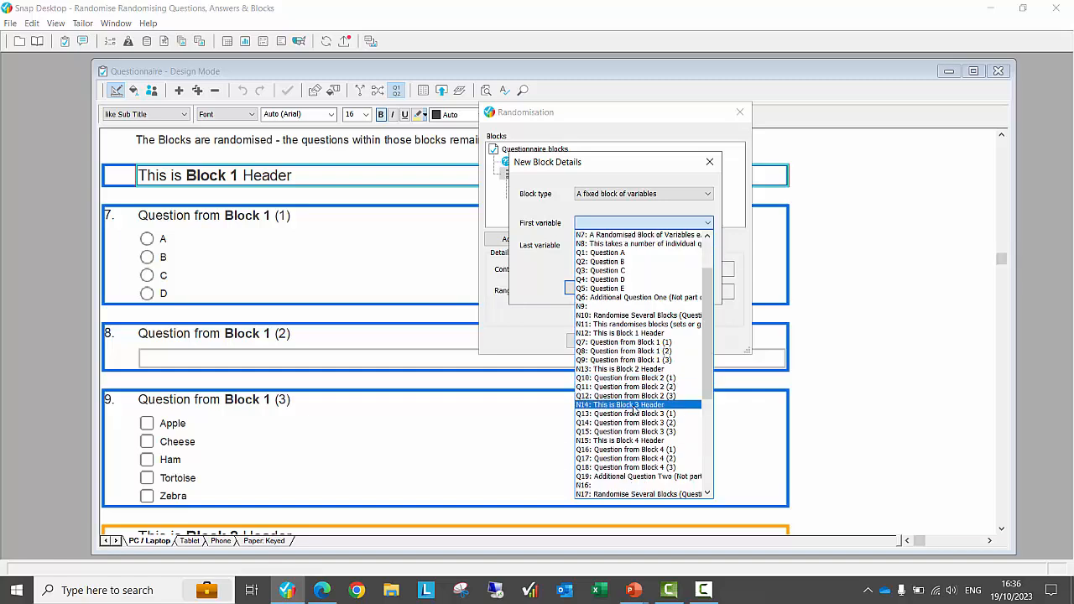
click(636, 406)
click(621, 245)
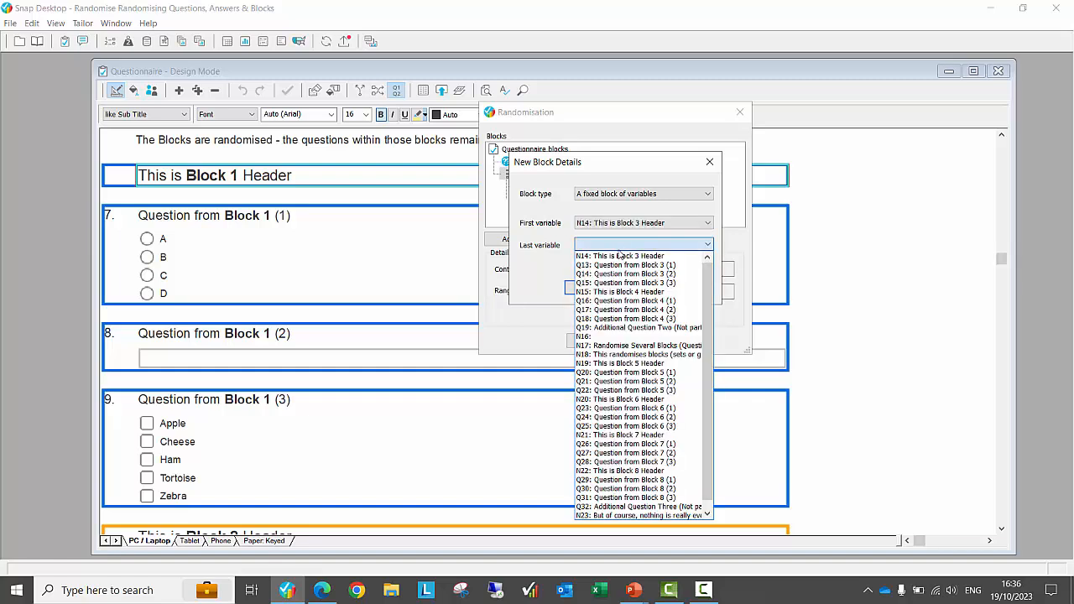
click(628, 283)
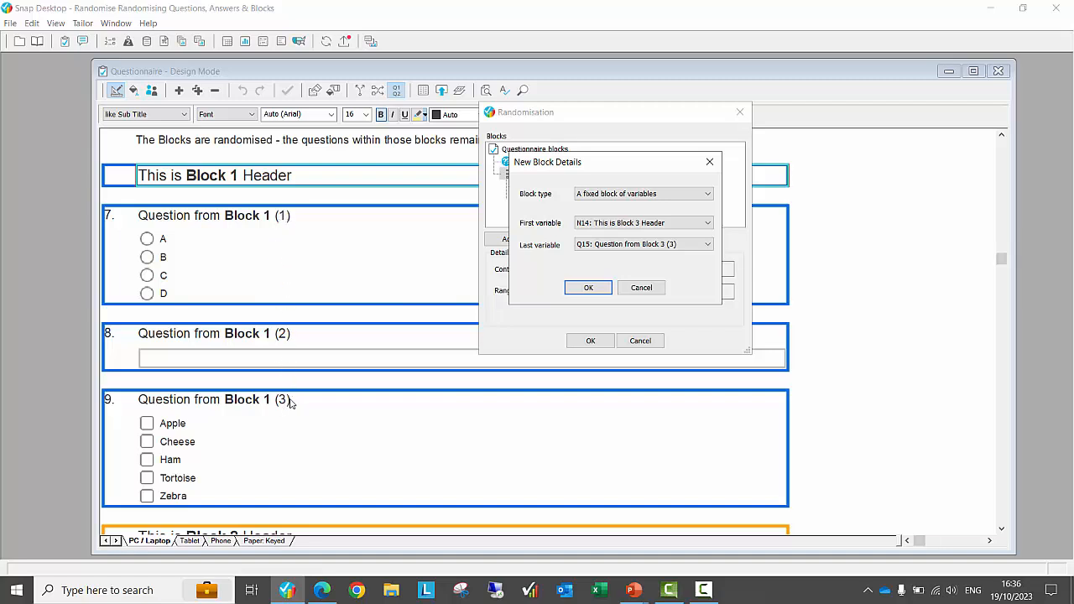
click(587, 288)
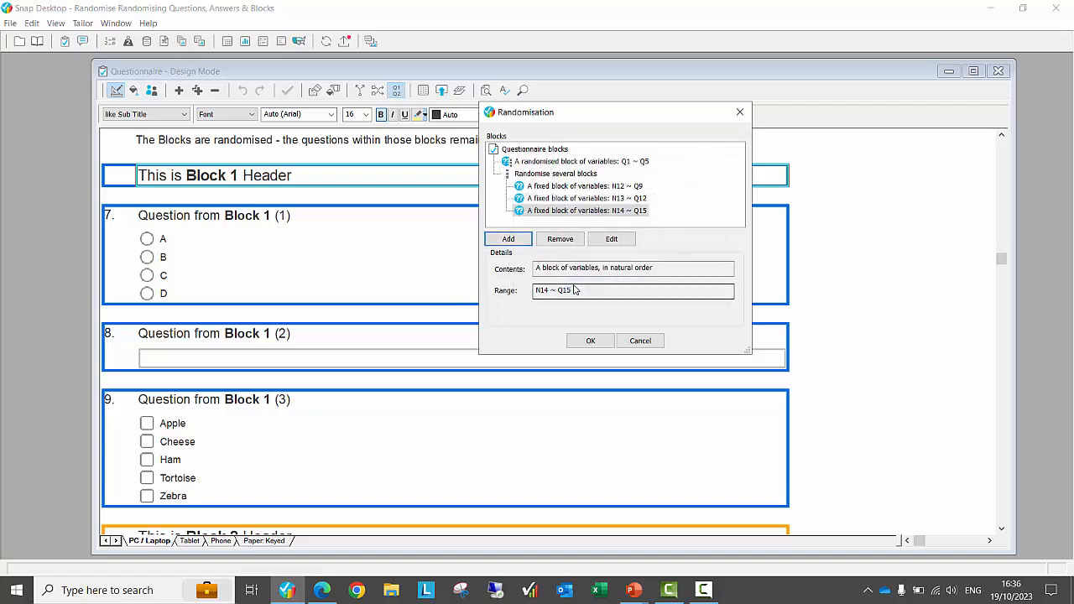
Step: Add a fourth fixed block from N15 (Block 4 Header) to Q18 (Block 4 question 3), and select the Q1 to Q5 randomised block
click(519, 240)
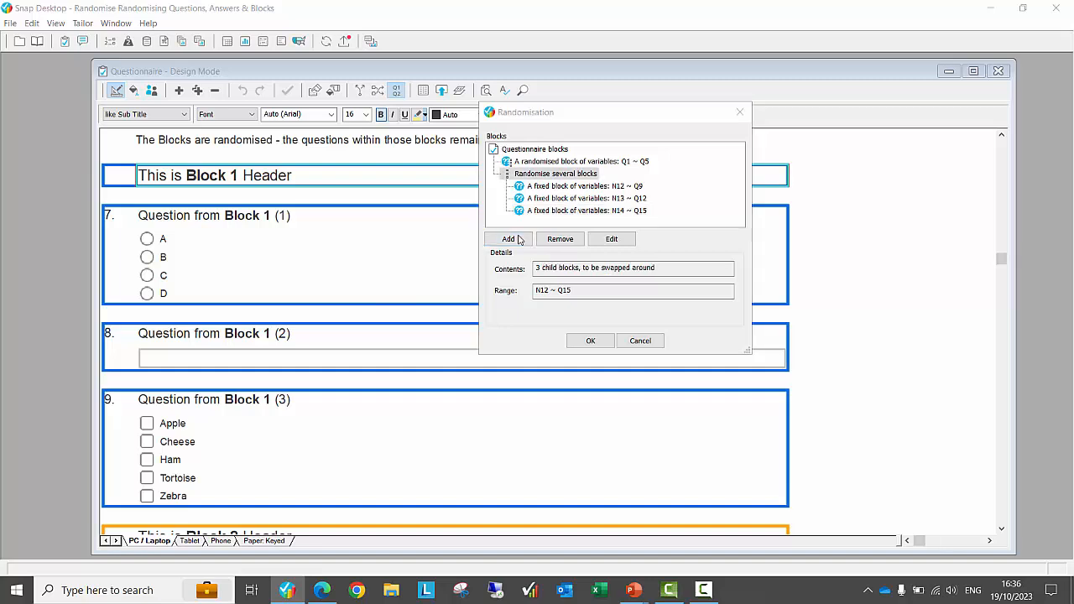
click(619, 224)
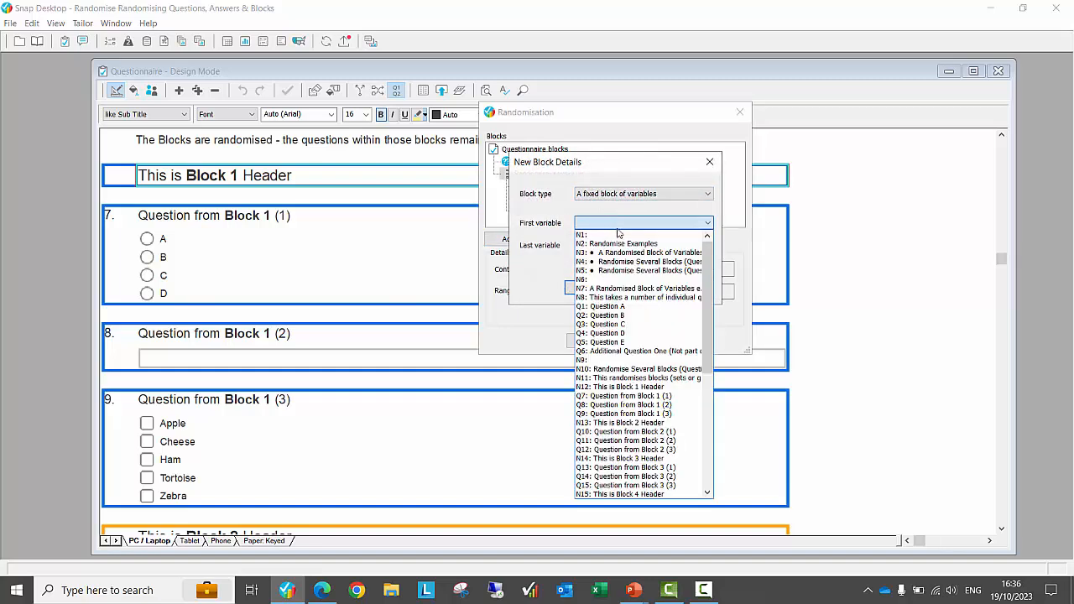
scroll(623, 393, down, 1)
scroll(623, 393, down, 2)
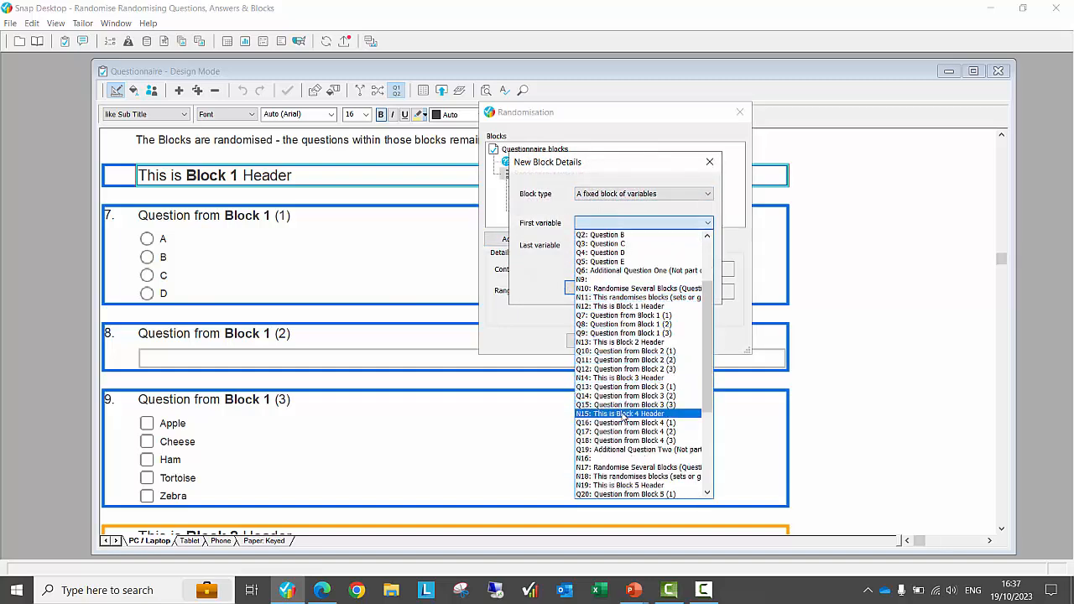
click(625, 406)
click(621, 245)
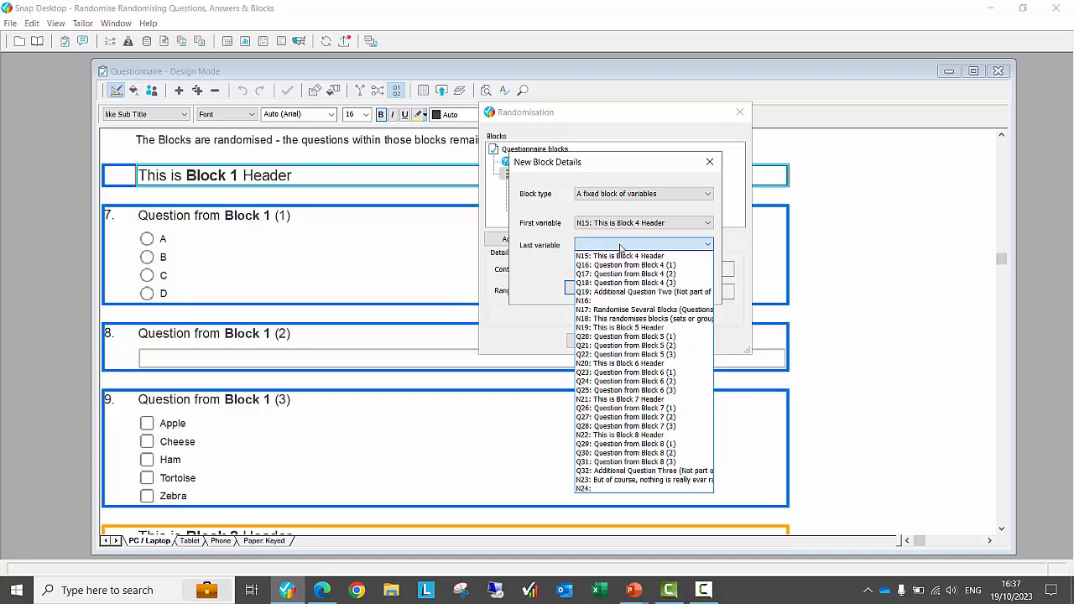
click(621, 283)
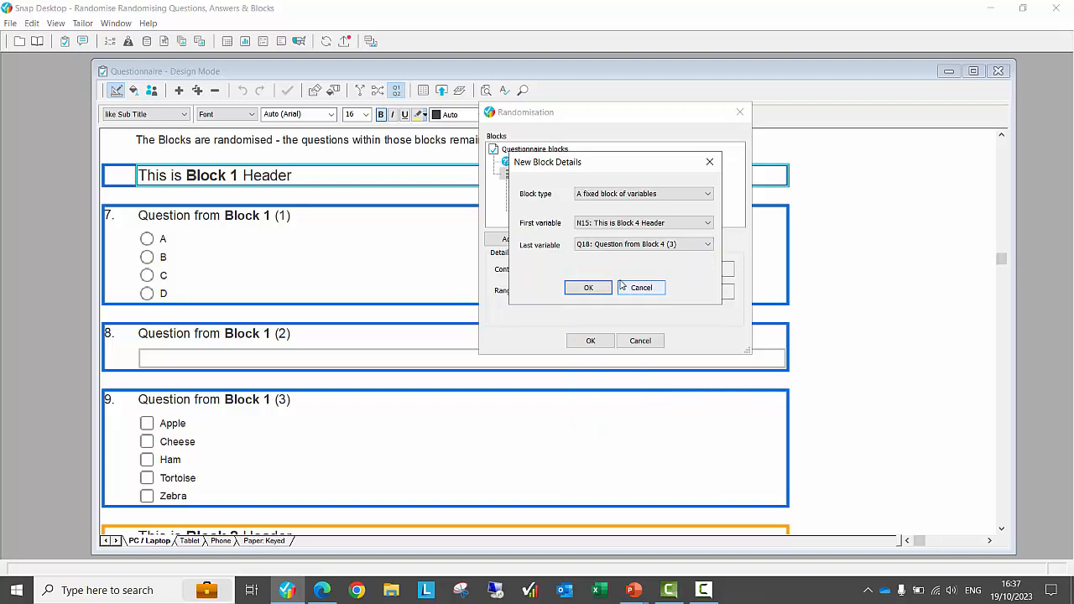
click(598, 288)
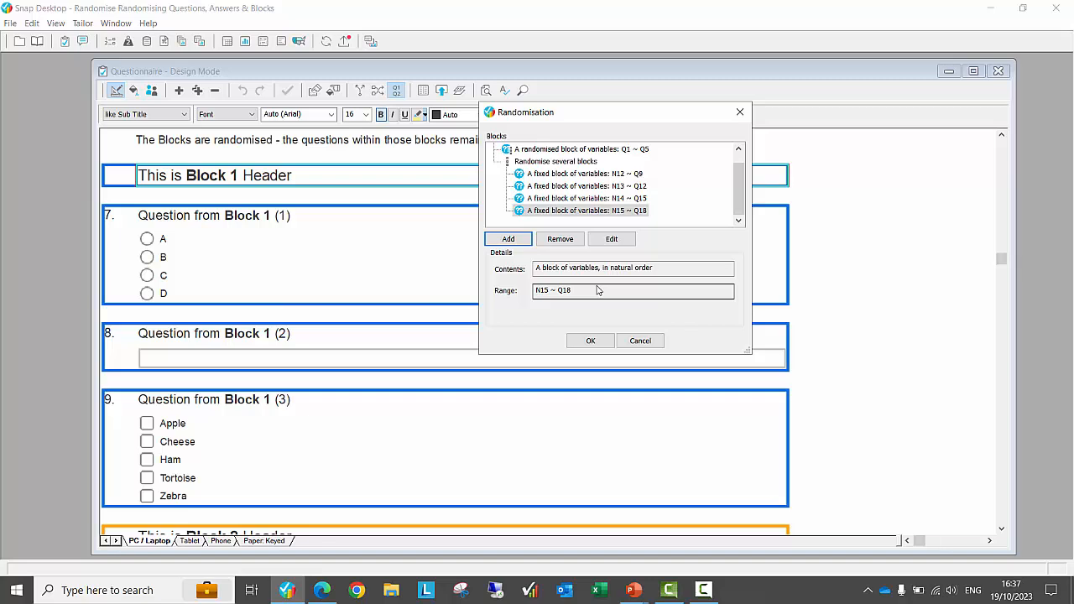
click(547, 151)
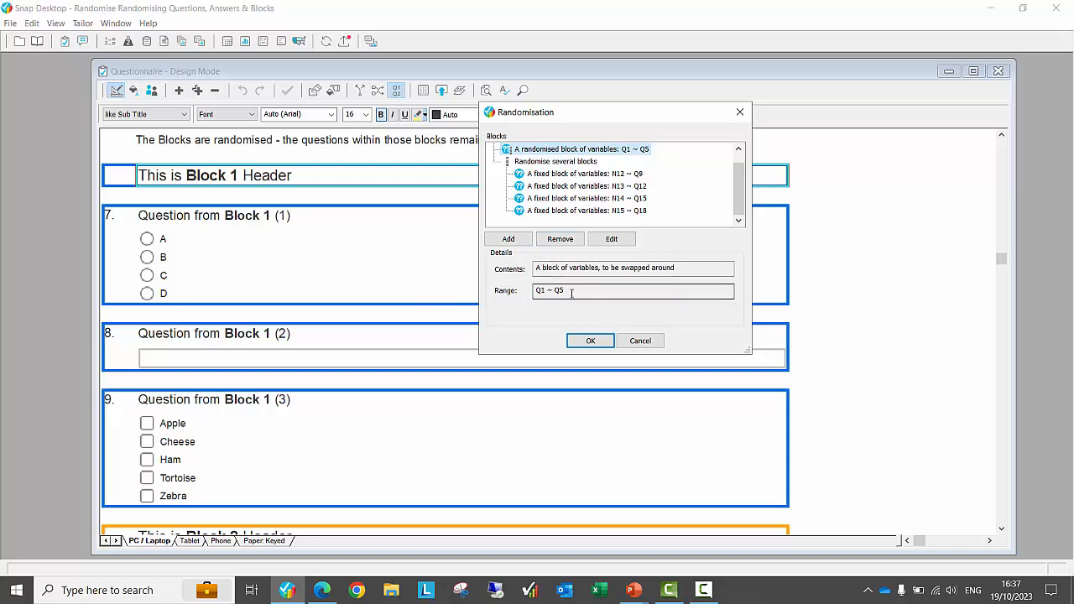
Step: Check the details of the several-blocks group and its N12 to Q9 fixed block, and accept the randomisation settings
click(563, 163)
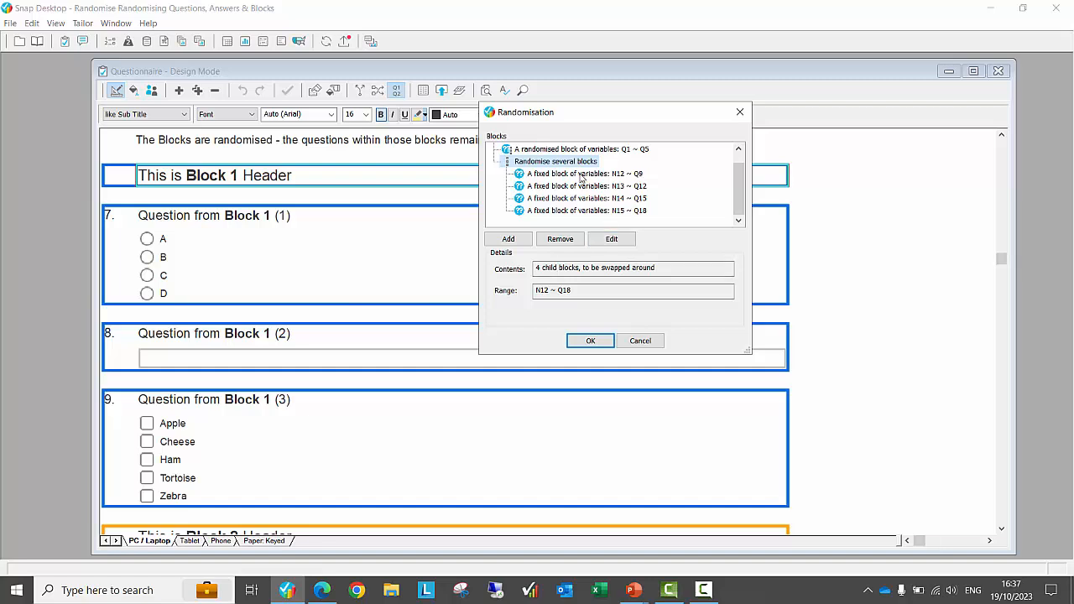
click(583, 175)
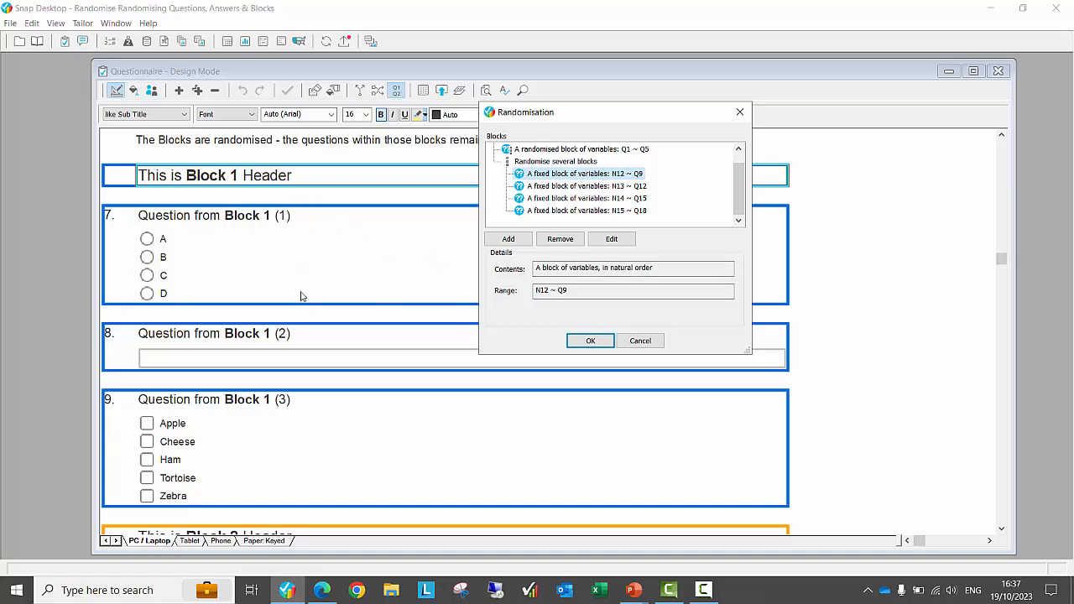
click(578, 347)
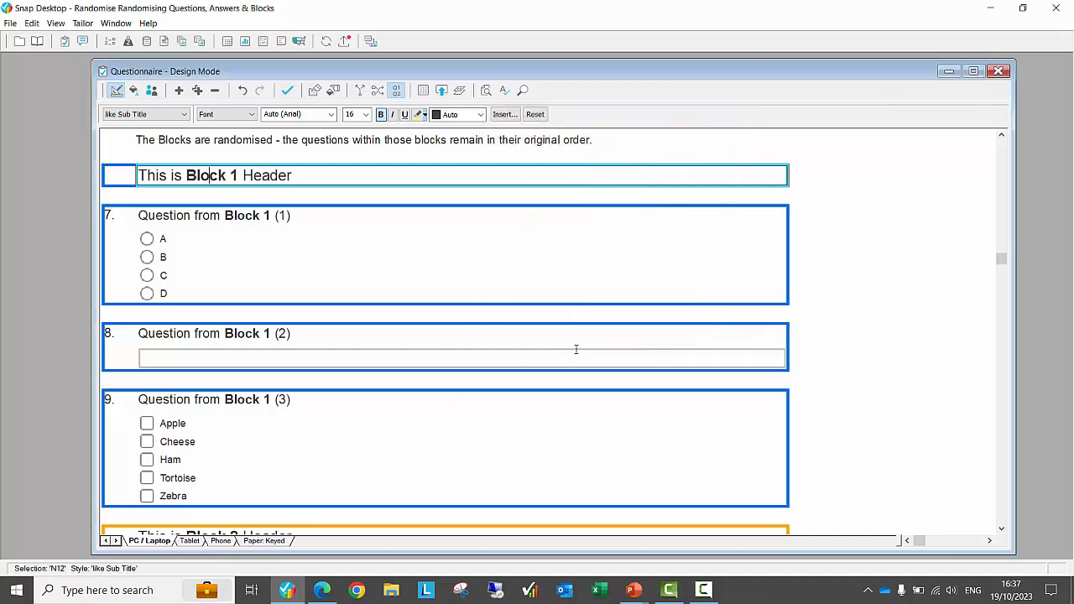
Step: Examine the Randomise Several Blocks (Questions in random order) section of the questionnaire from Block 5 down to the Block 8 questions
scroll(577, 350, down, 10)
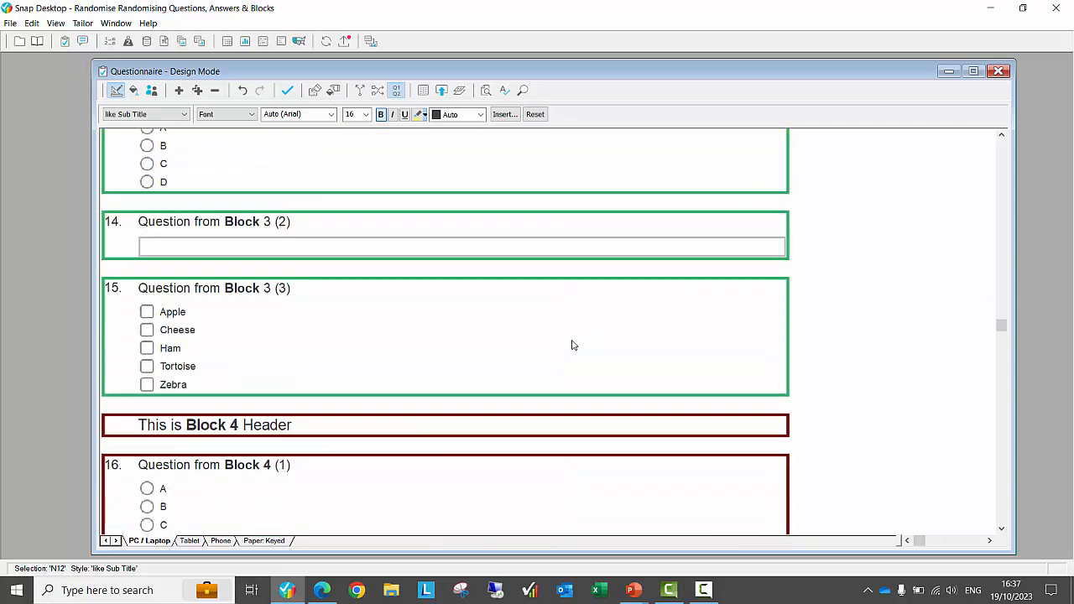
scroll(573, 345, down, 10)
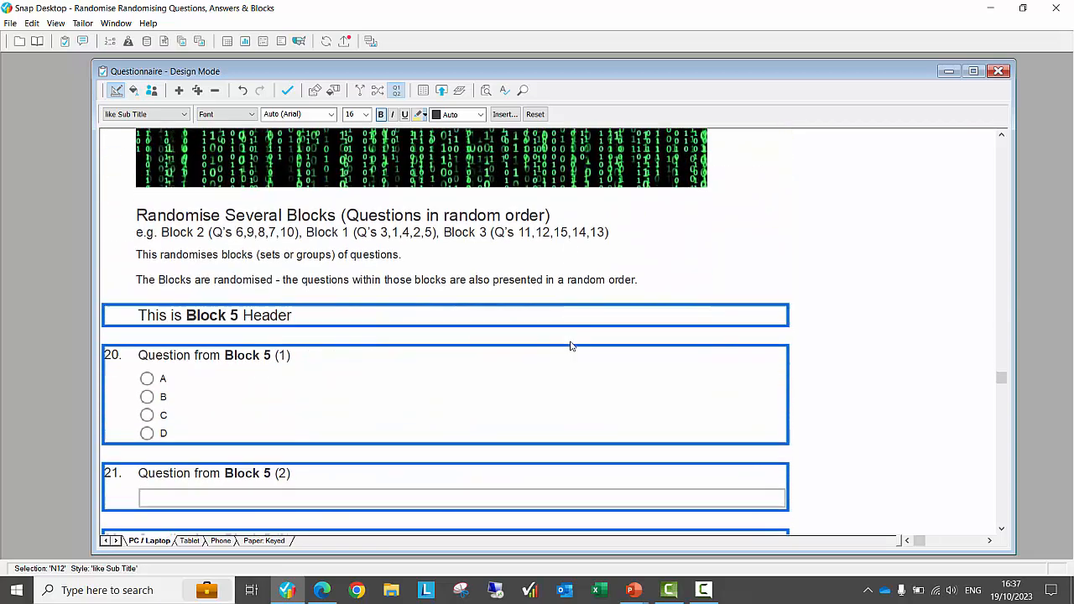
scroll(571, 345, down, 3)
scroll(428, 362, down, 5)
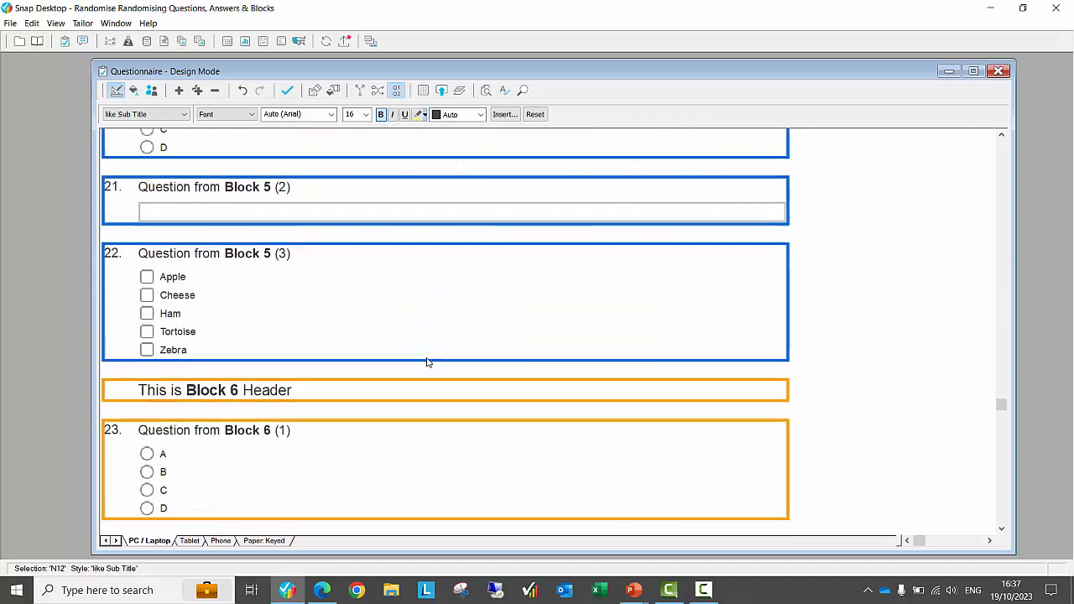
scroll(427, 361, down, 10)
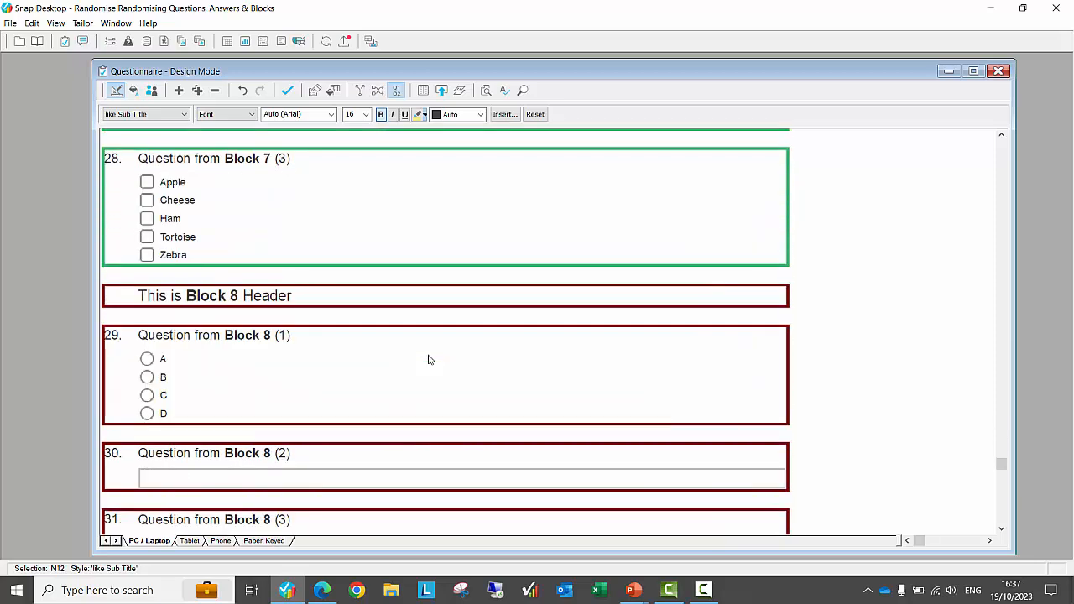
scroll(428, 359, down, 1)
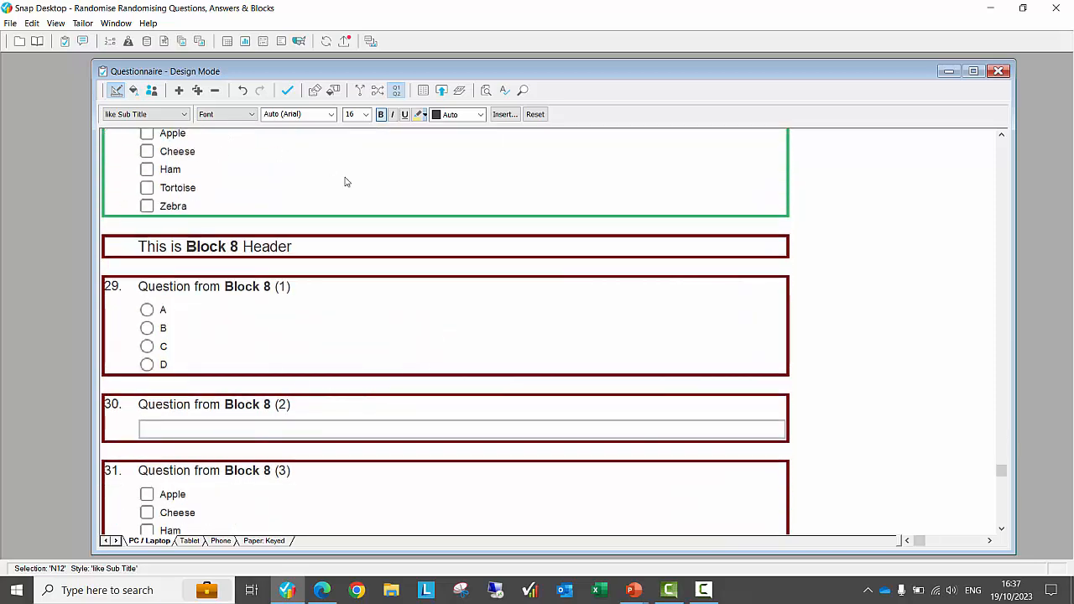
scroll(307, 343, down, 2)
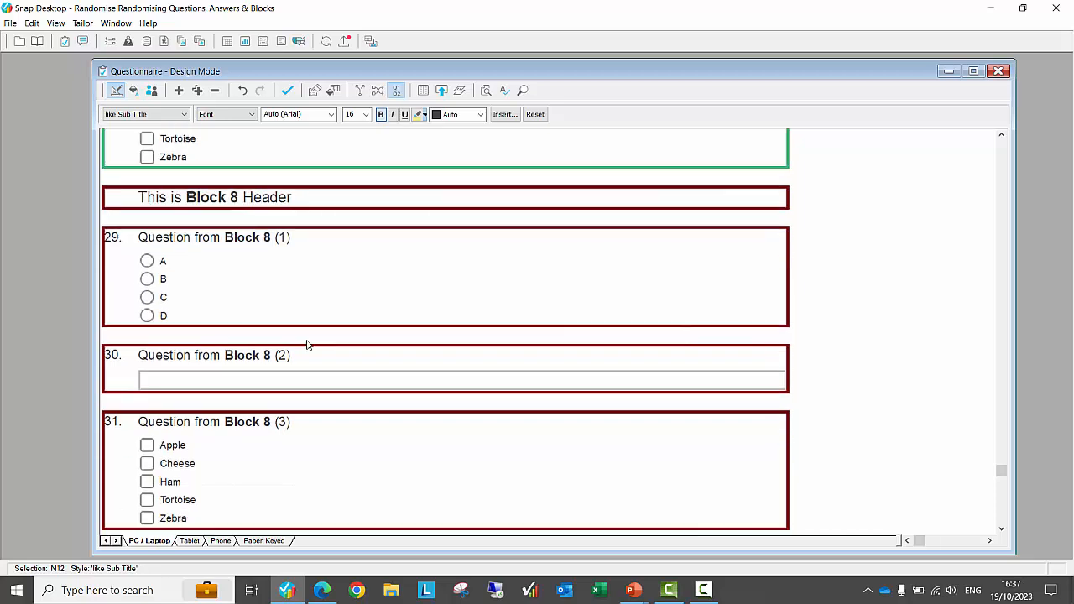
drag(182, 214, 186, 420)
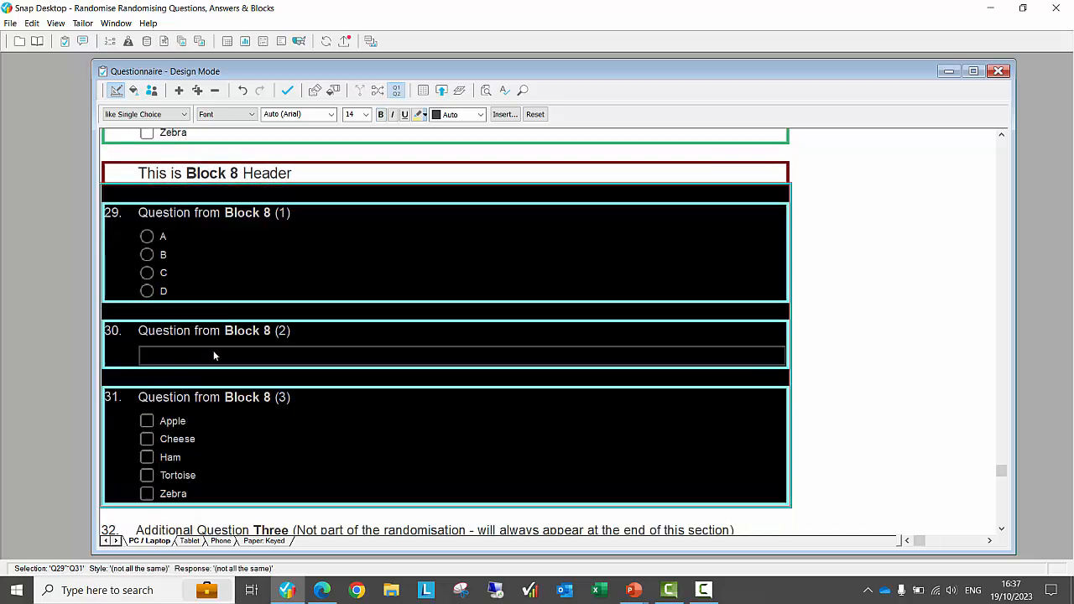
click(193, 215)
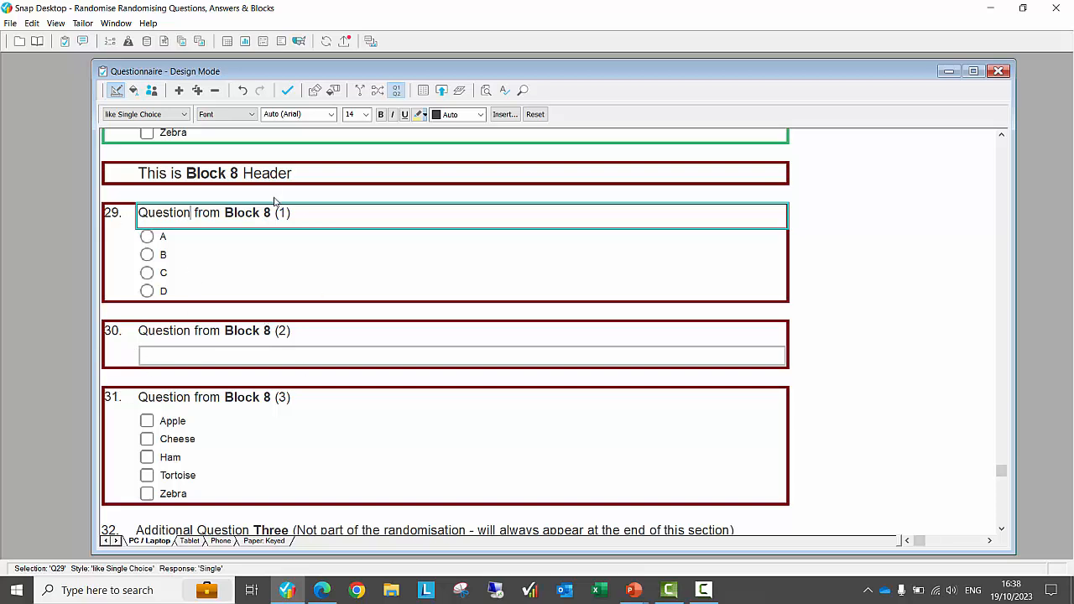
Step: Review the questions of Blocks 7, 6 and 5 back up to the Block 5 Header
scroll(288, 252, up, 10)
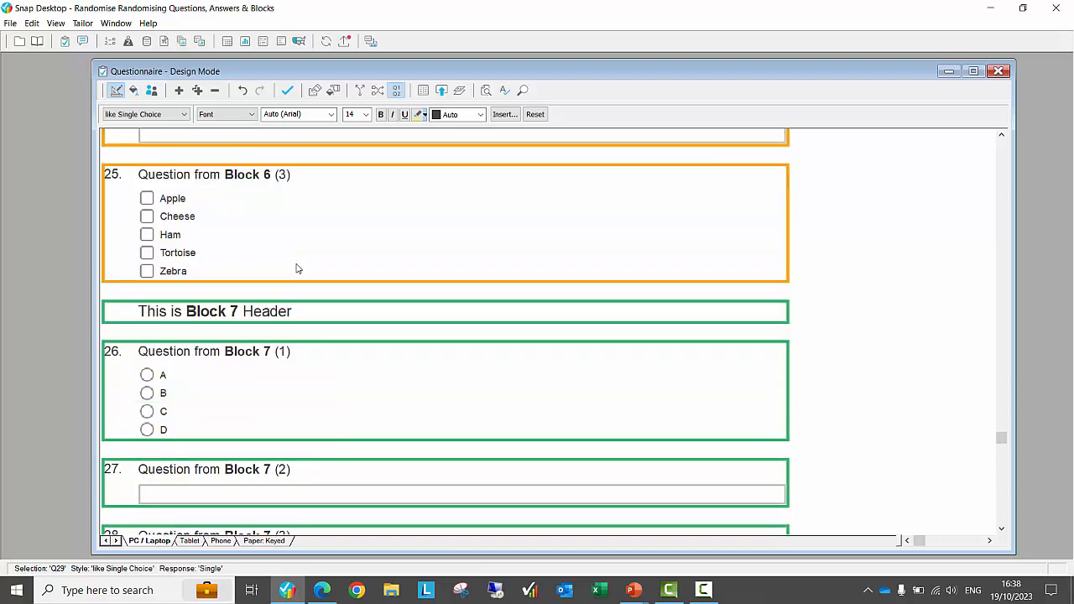
scroll(296, 268, up, 5)
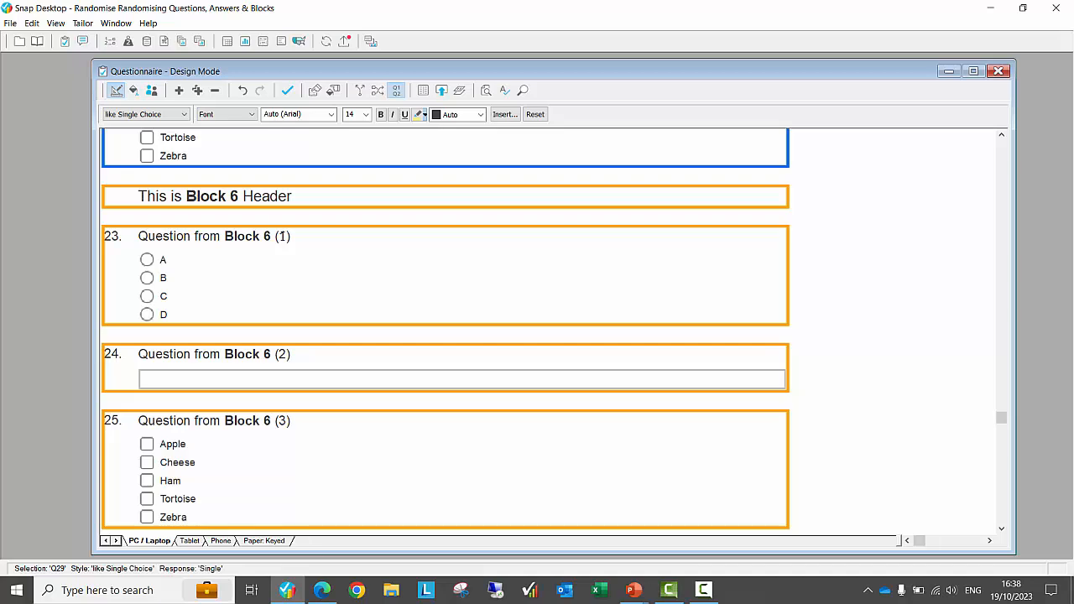
scroll(279, 370, down, 1)
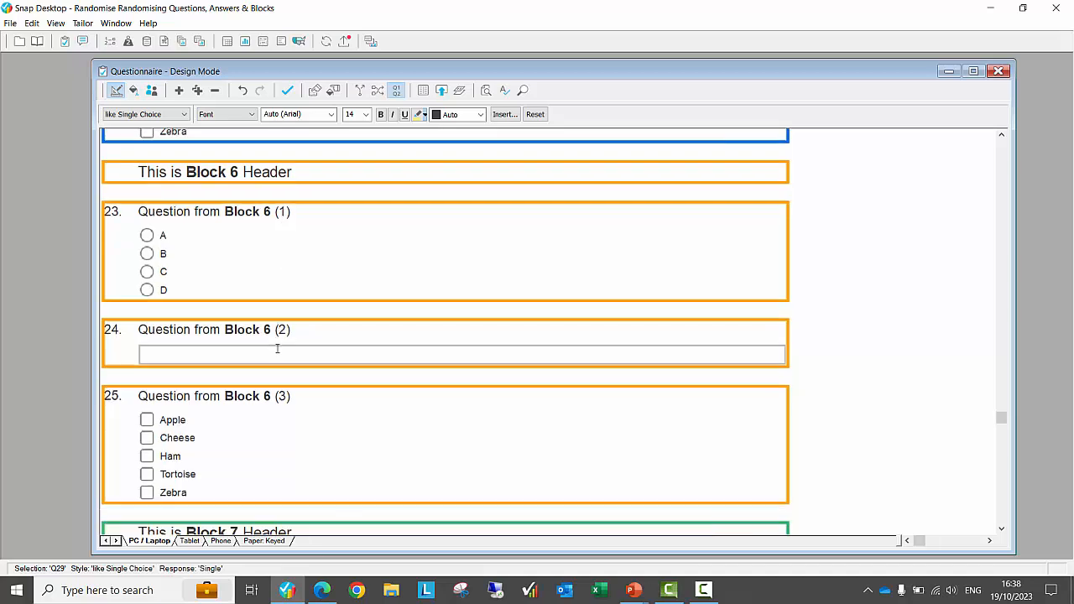
scroll(278, 350, up, 2)
scroll(279, 351, up, 8)
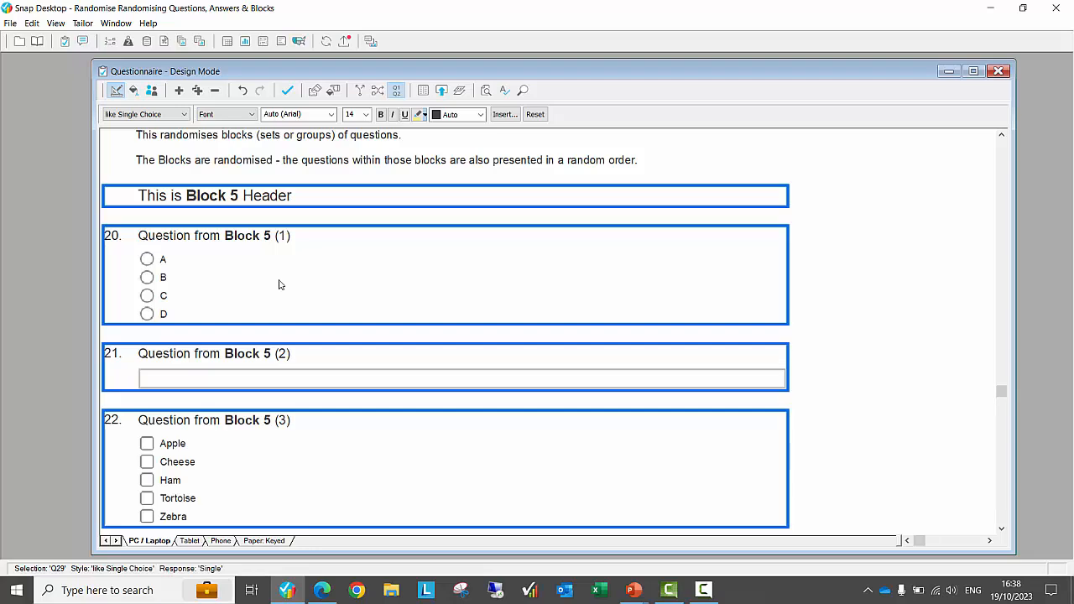
Step: Switch to the online survey in the browser, advance to the random-order section, and examine the order of Blocks 5 to 8 and their questions
key(alt+Tab)
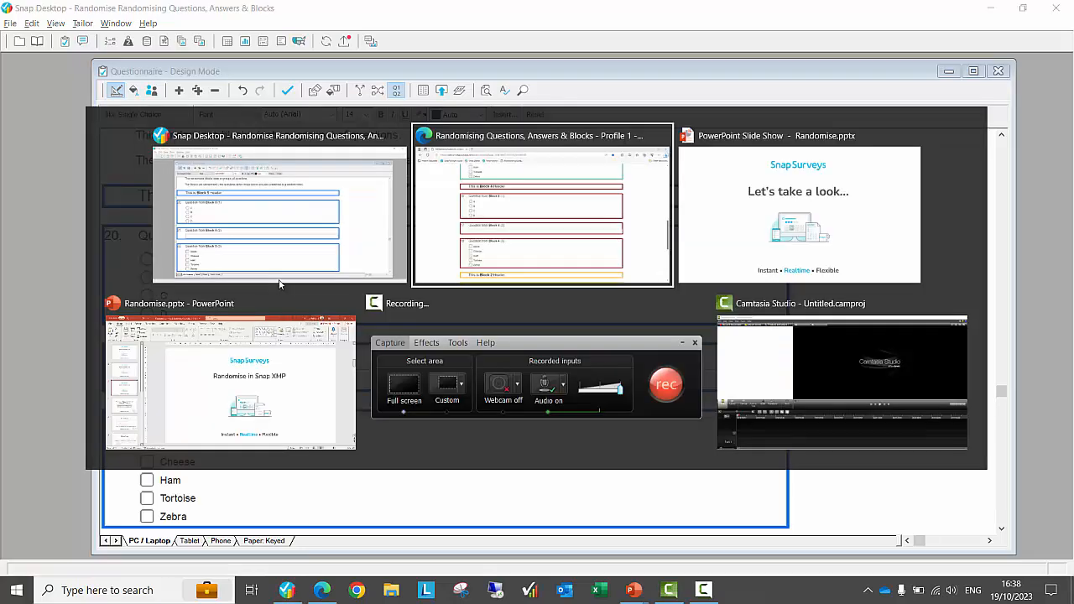
scroll(280, 285, down, 6)
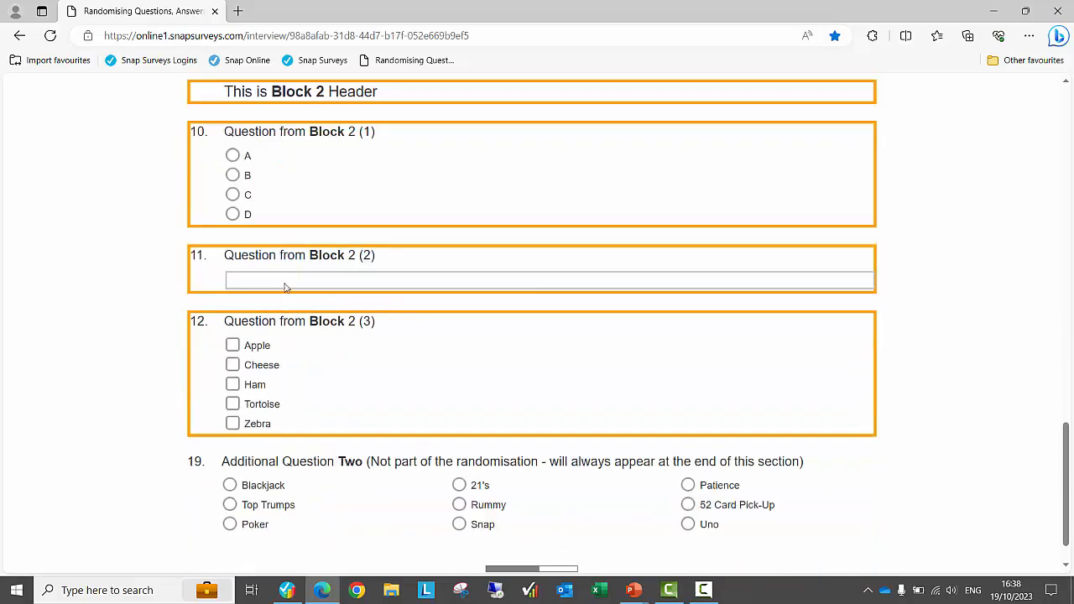
click(589, 552)
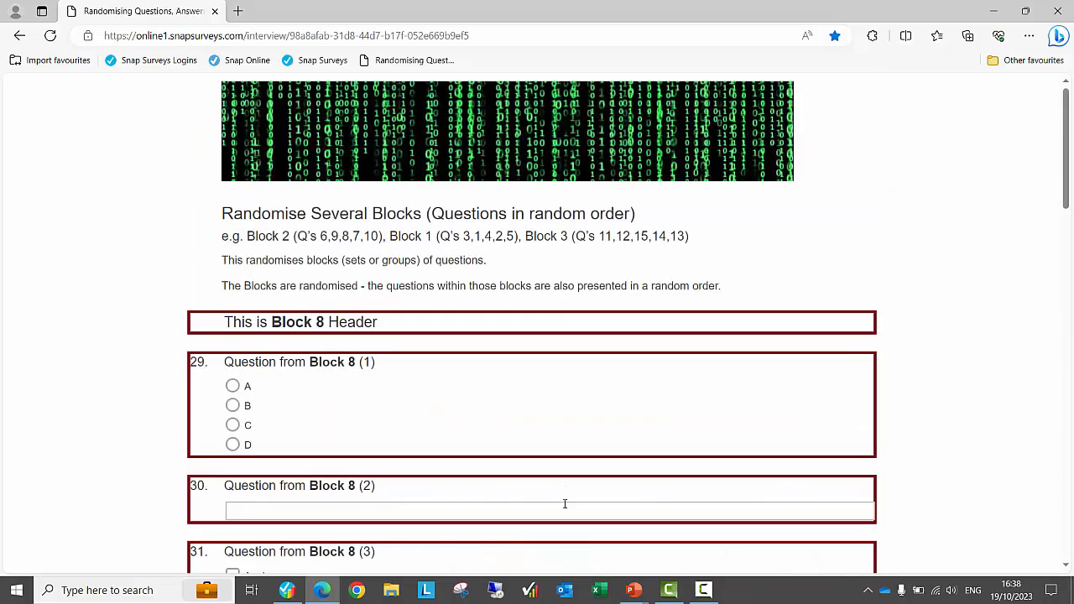
scroll(491, 378, down, 2)
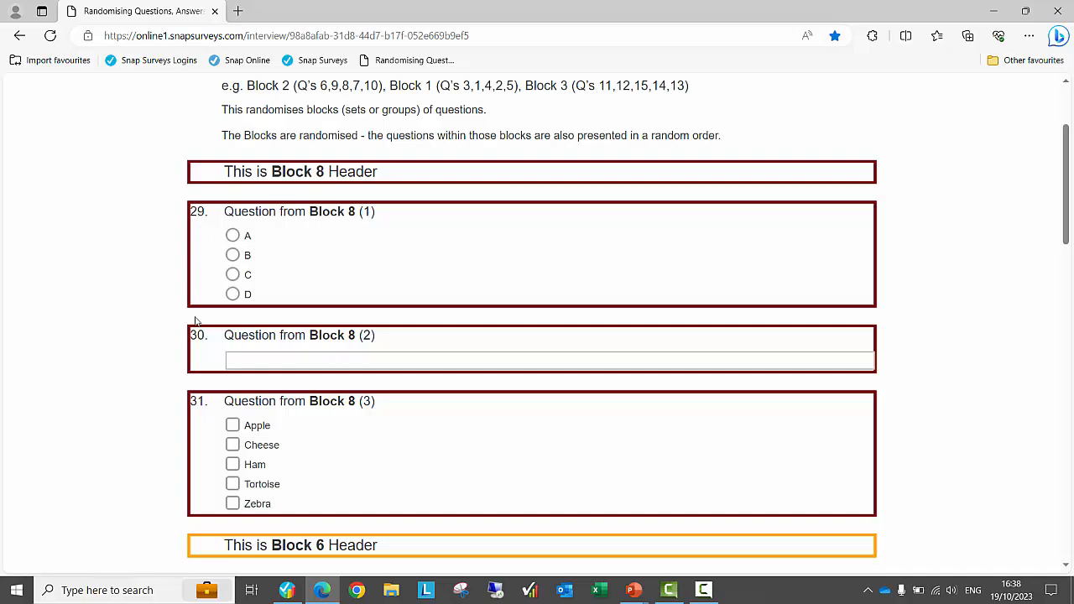
scroll(455, 315, down, 4)
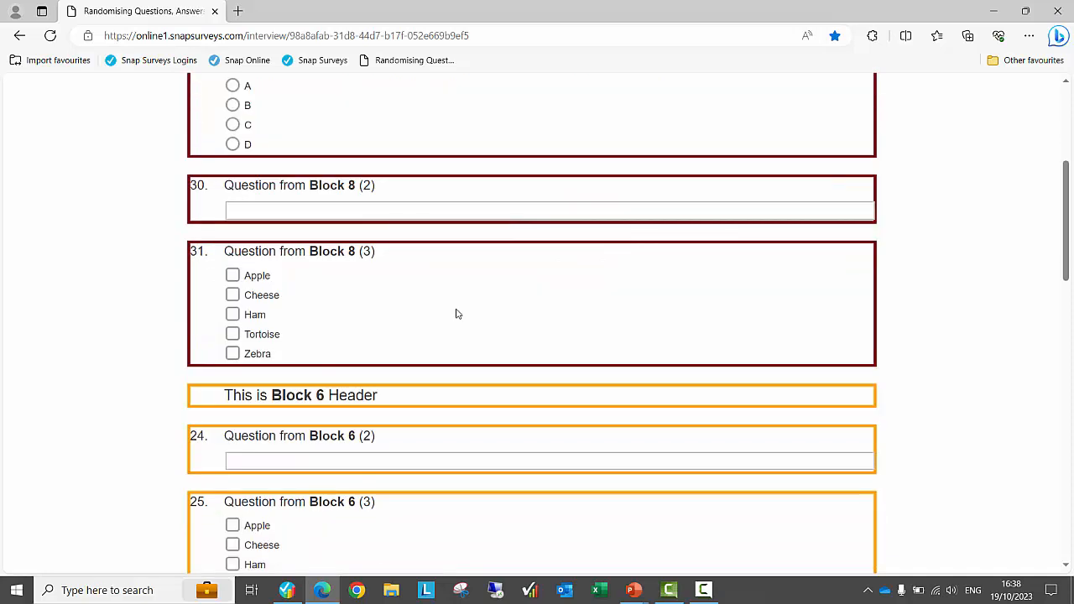
scroll(457, 314, down, 2)
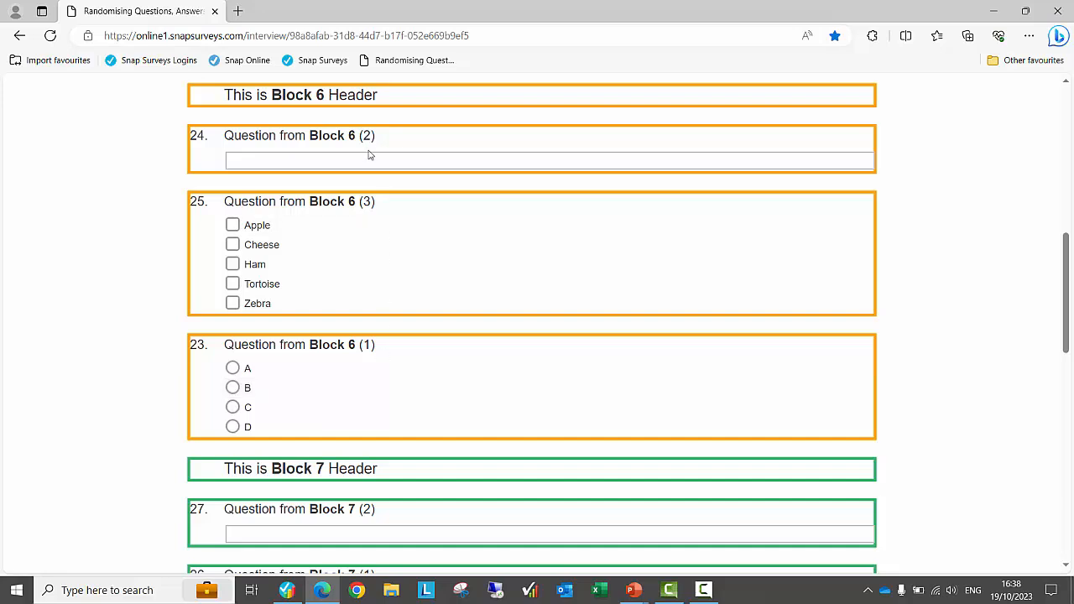
scroll(414, 328, down, 7)
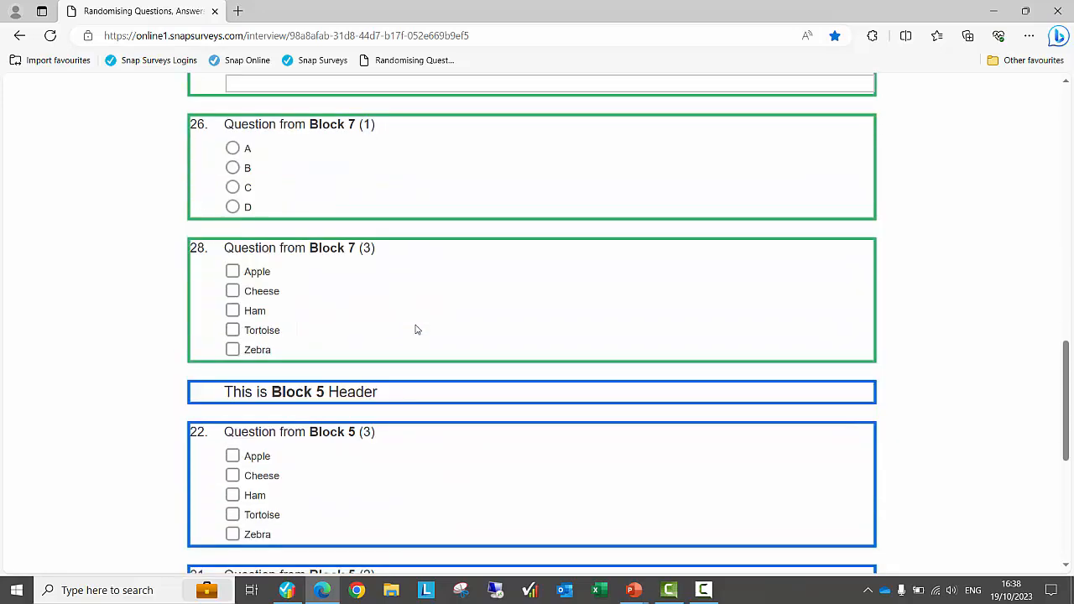
scroll(415, 328, down, 1)
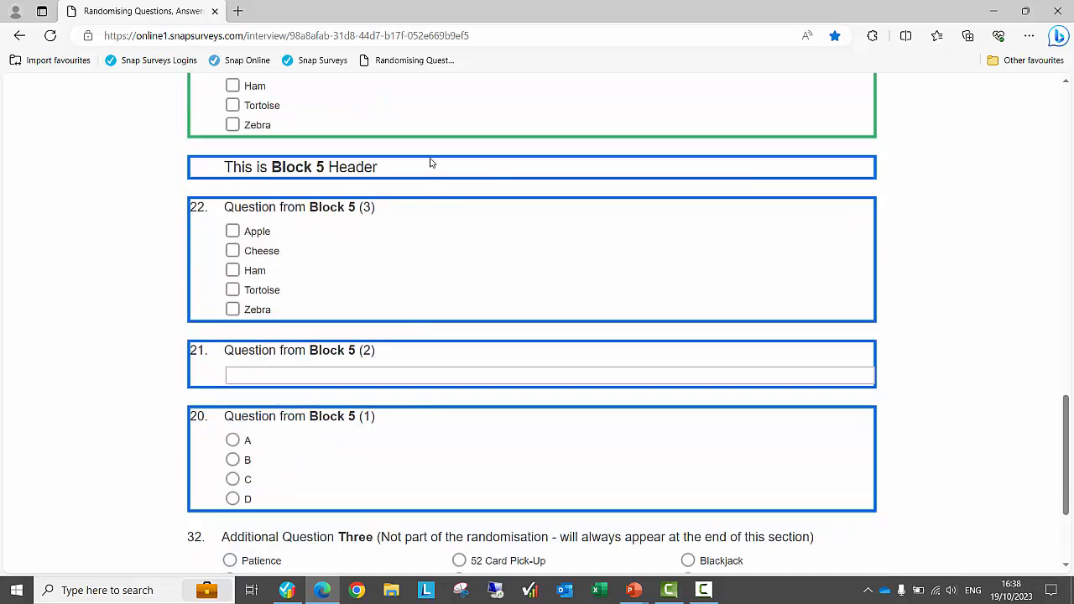
Step: Restart the online survey from its saved favourite and advance through the first sections to the blocks with questions in random order
click(402, 63)
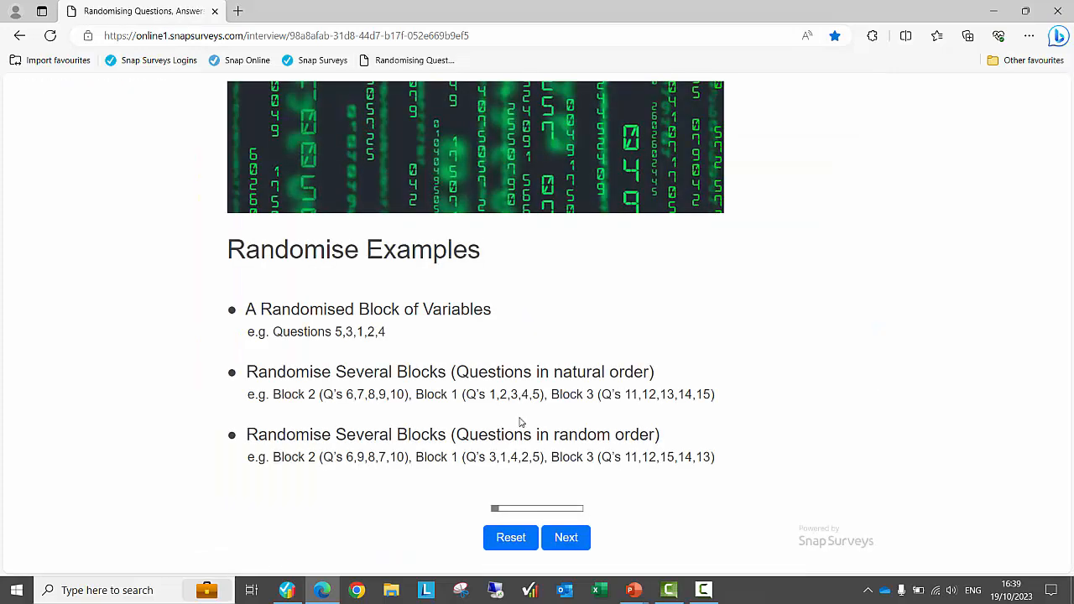
click(557, 538)
scroll(560, 496, down, 3)
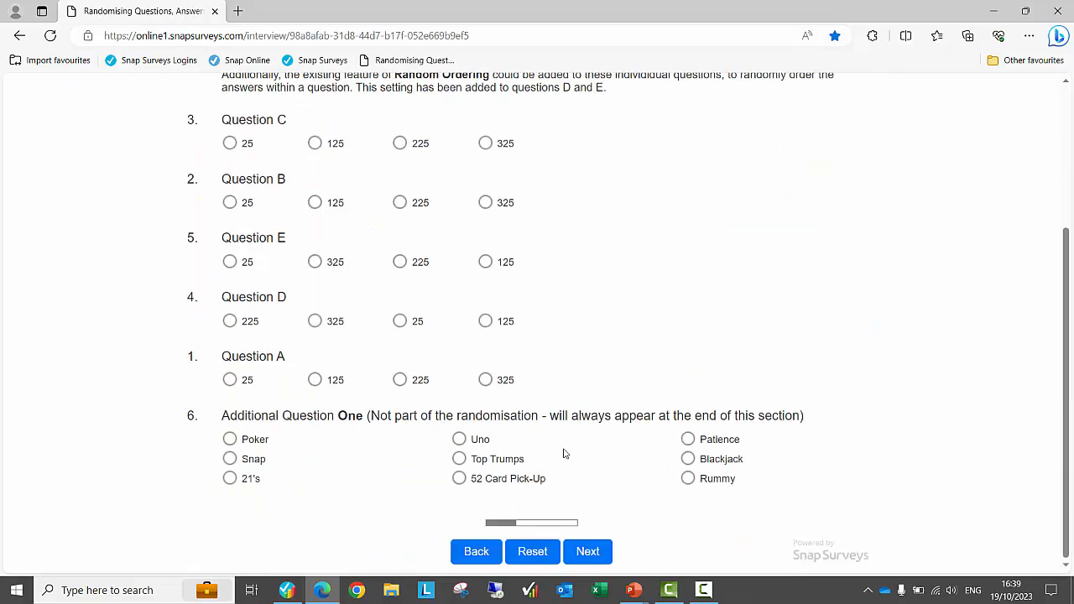
click(585, 551)
scroll(553, 403, down, 20)
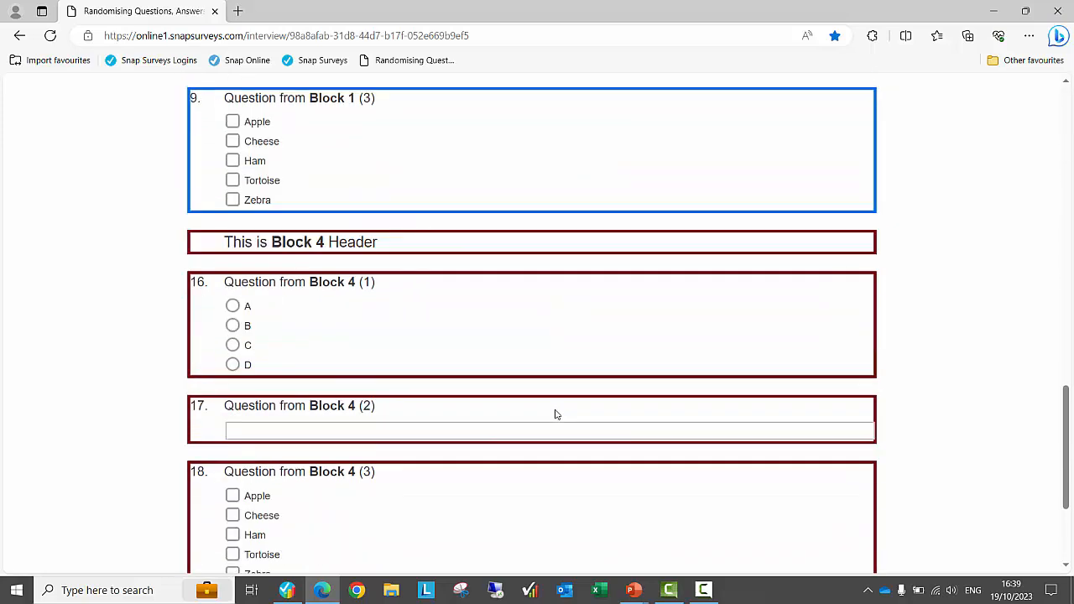
click(585, 554)
Step: Examine the block and question order in the random-order section of the restarted survey, and continue to the following page
scroll(471, 352, down, 9)
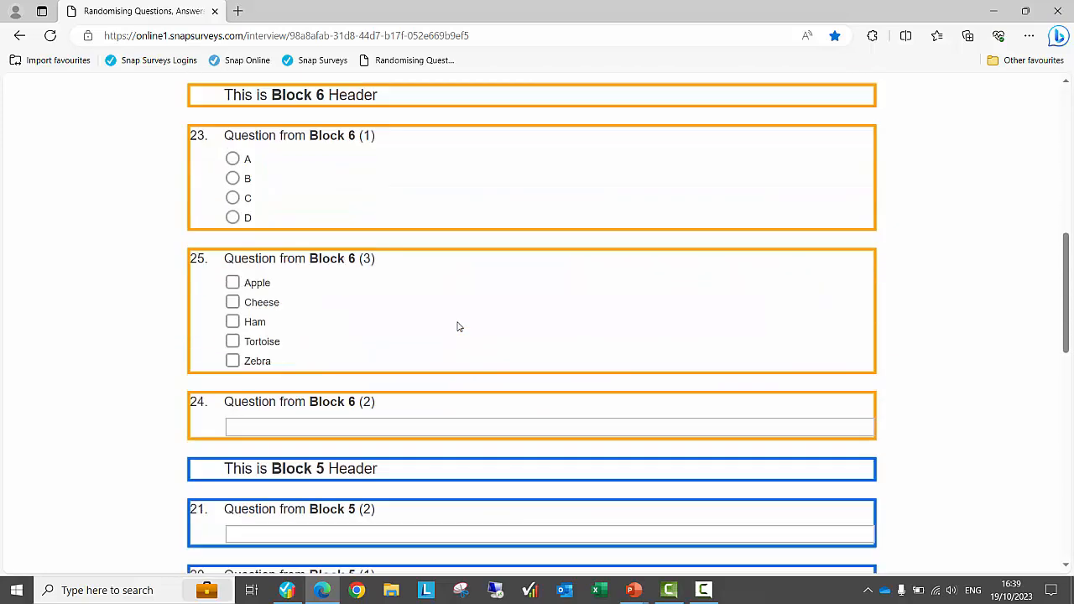
scroll(458, 326, down, 3)
scroll(458, 327, down, 2)
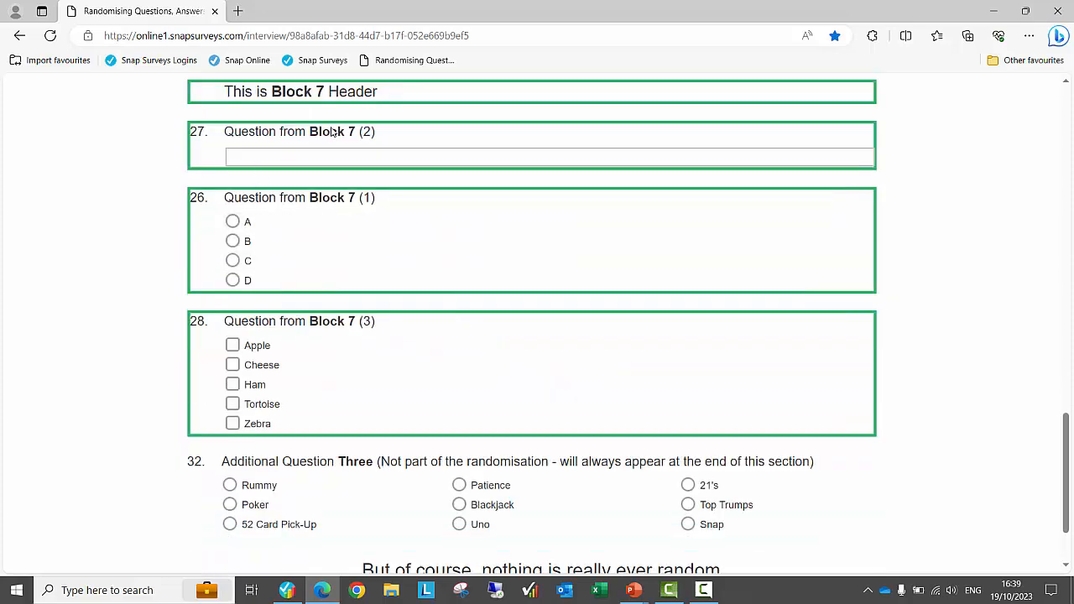
scroll(333, 134, down, 2)
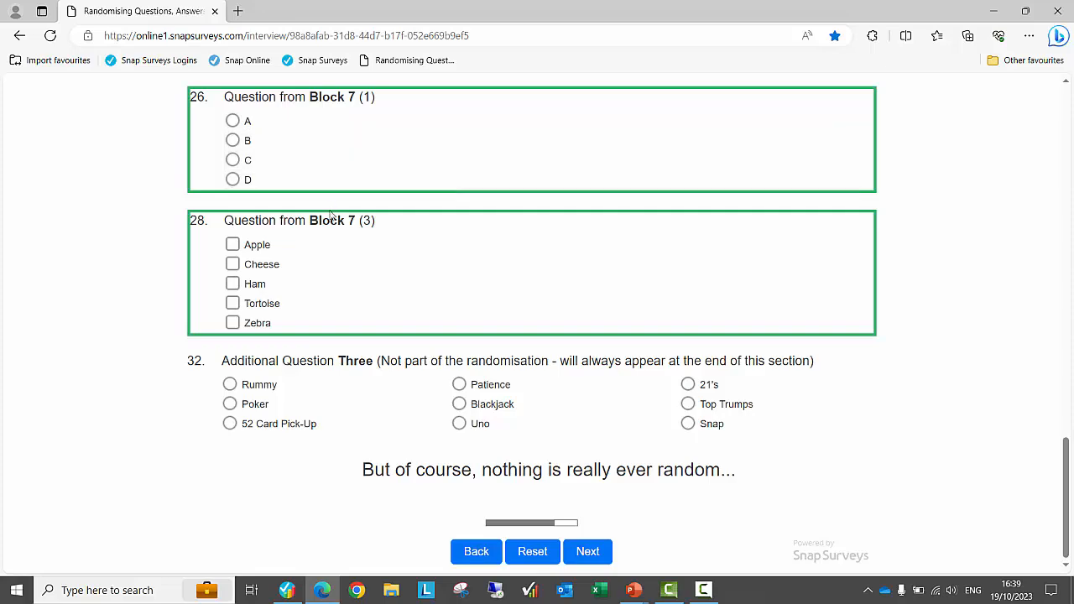
click(586, 554)
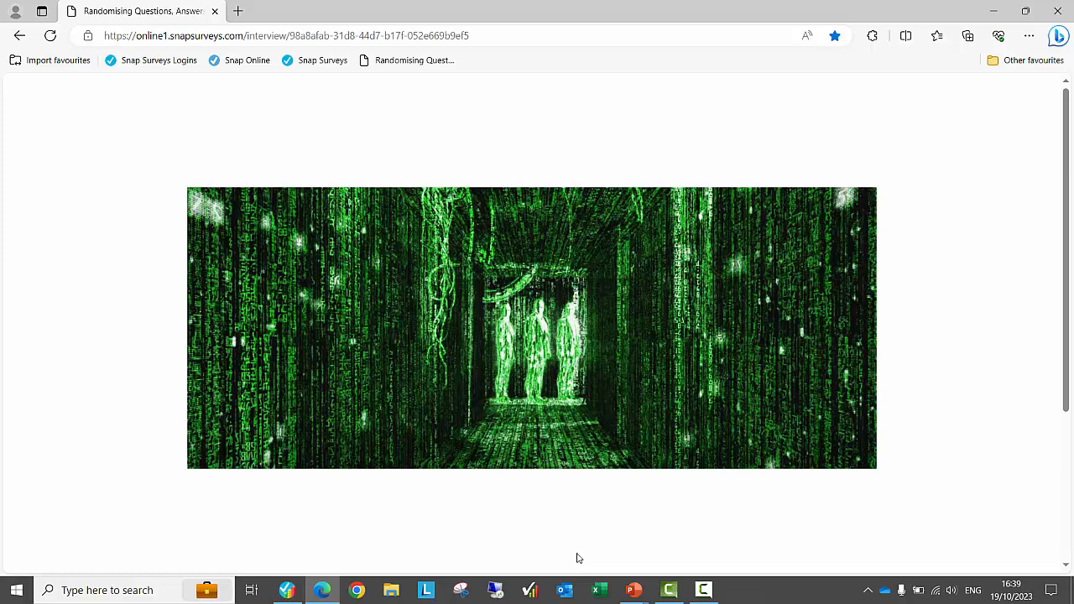
Step: Switch back to Snap Desktop and open the questionnaire's randomisation settings, keeping the Block 5 questions in view
key(alt+Tab)
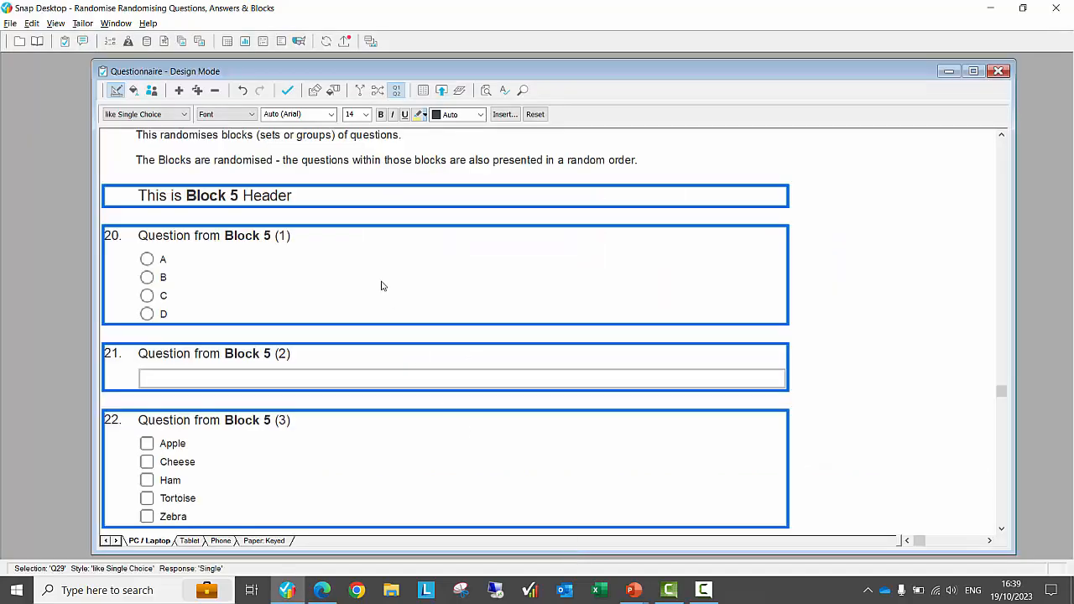
scroll(381, 286, down, 3)
scroll(378, 282, up, 2)
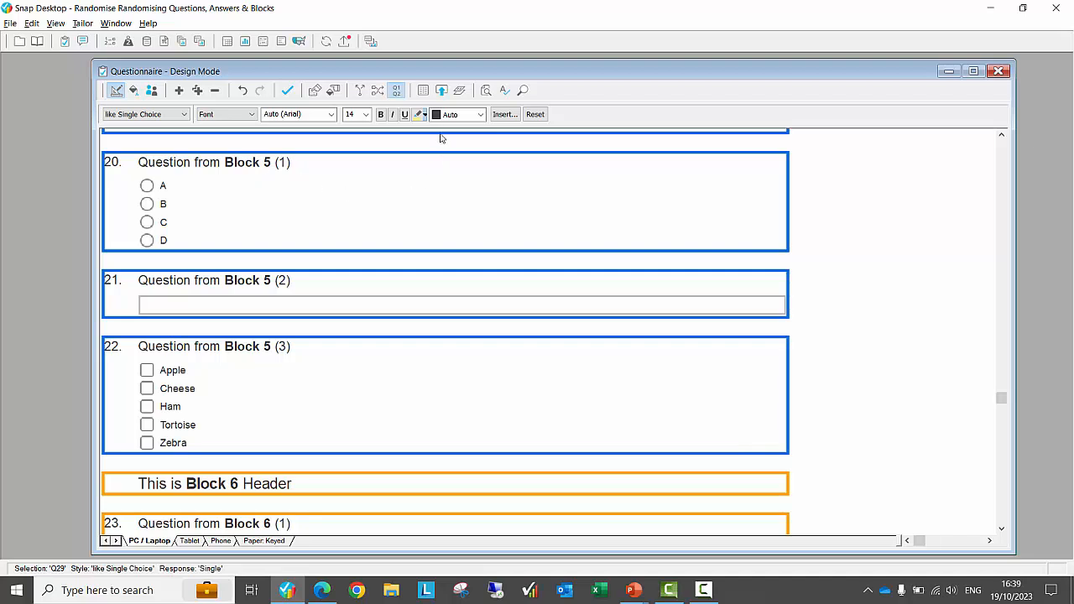
click(382, 94)
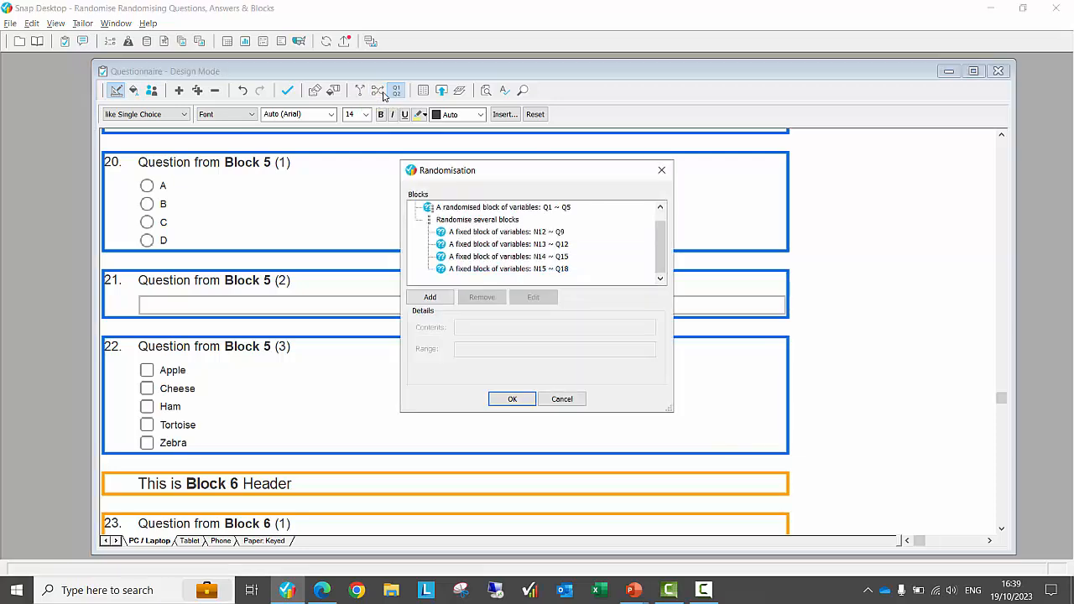
drag(494, 176, 581, 138)
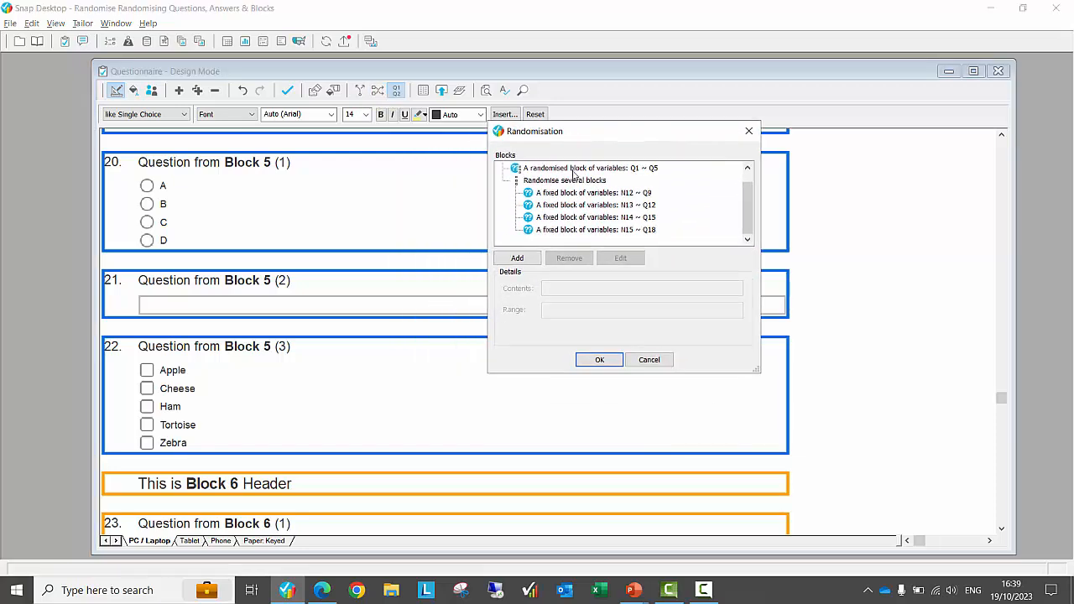
scroll(571, 172, up, 1)
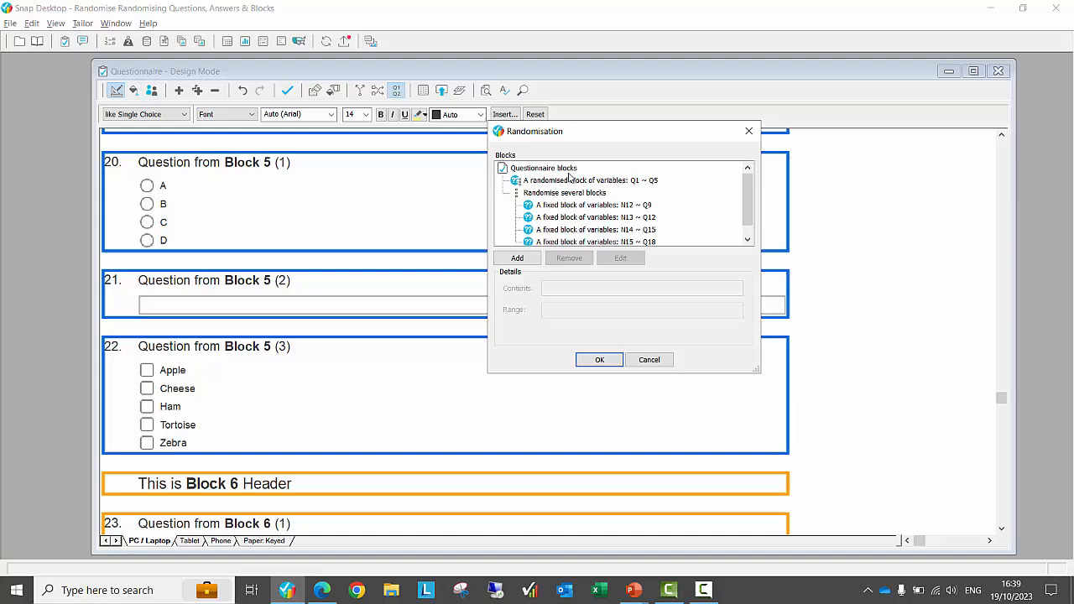
Step: Add a new questionnaire block of type "Randomise several blocks of variables"
click(525, 263)
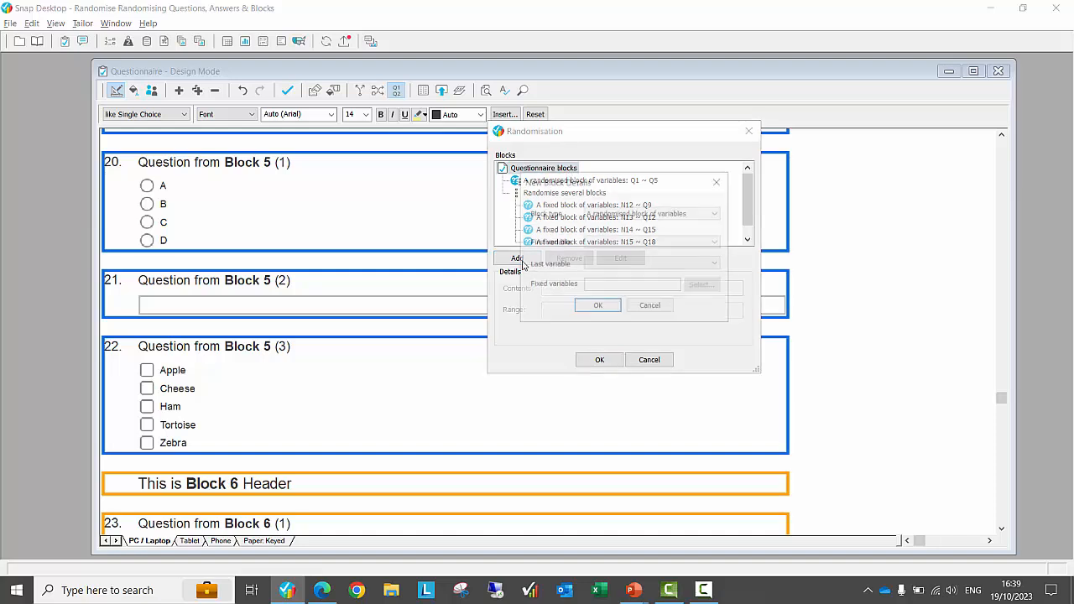
click(601, 216)
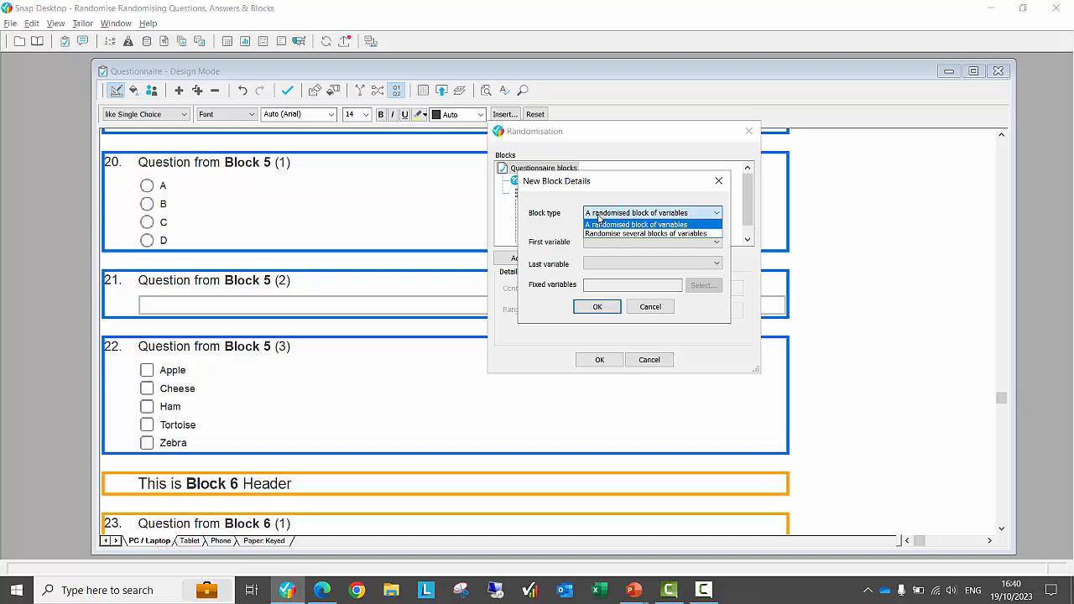
click(613, 235)
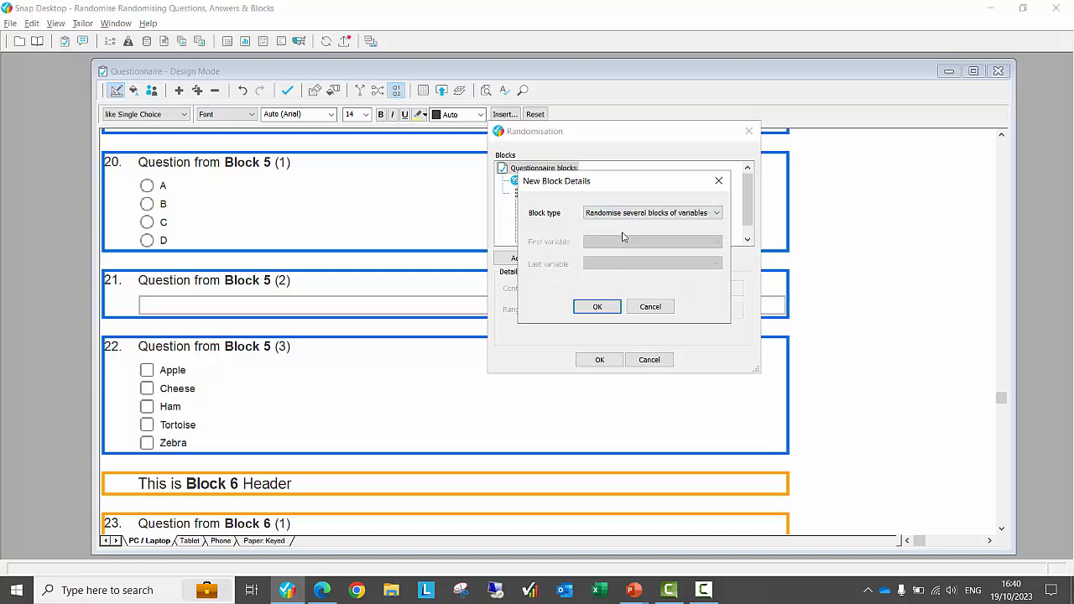
click(597, 307)
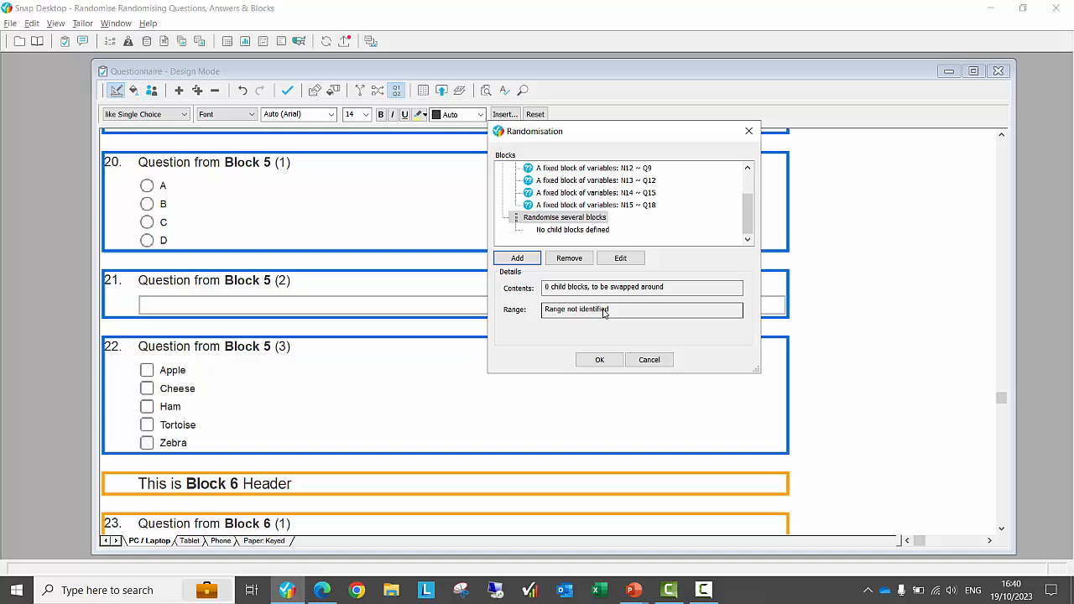
Step: Start a randomised child block of variables in the new several-blocks group, running from N19 (Block 5 Header) to Q22
click(563, 231)
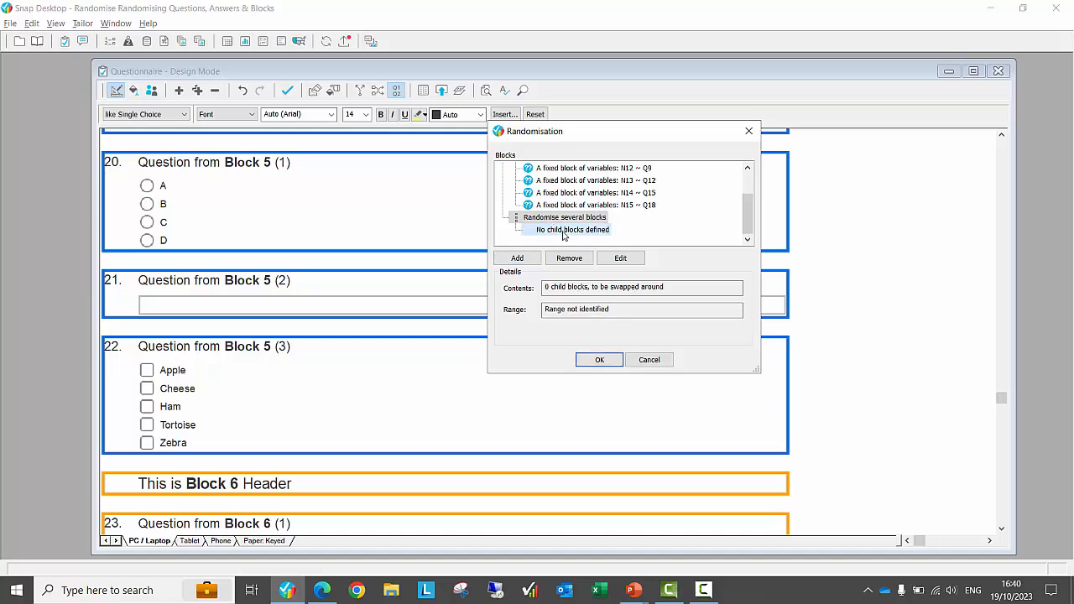
click(517, 259)
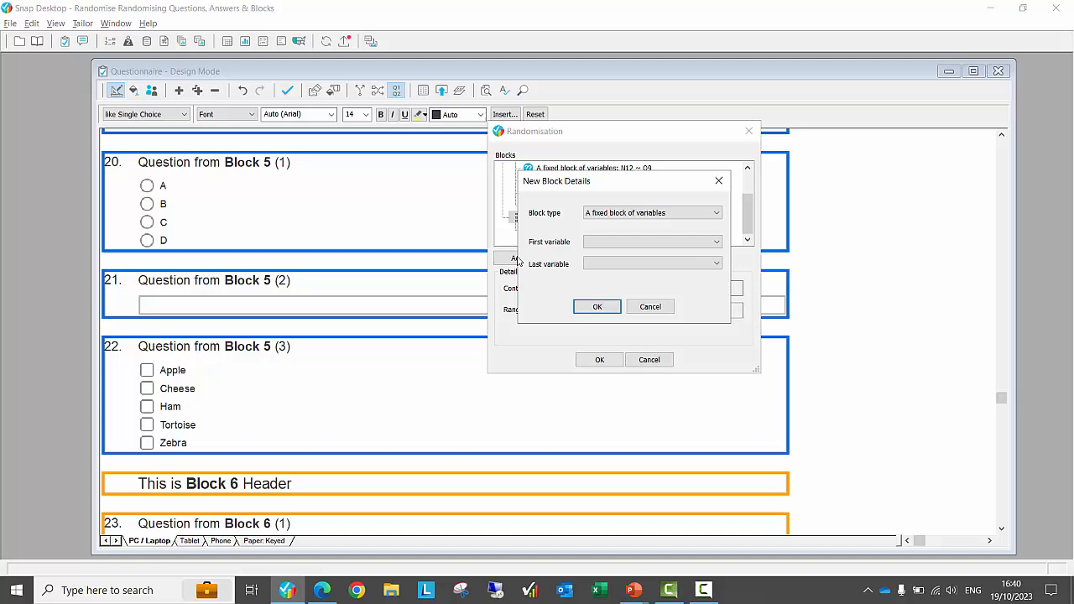
click(613, 218)
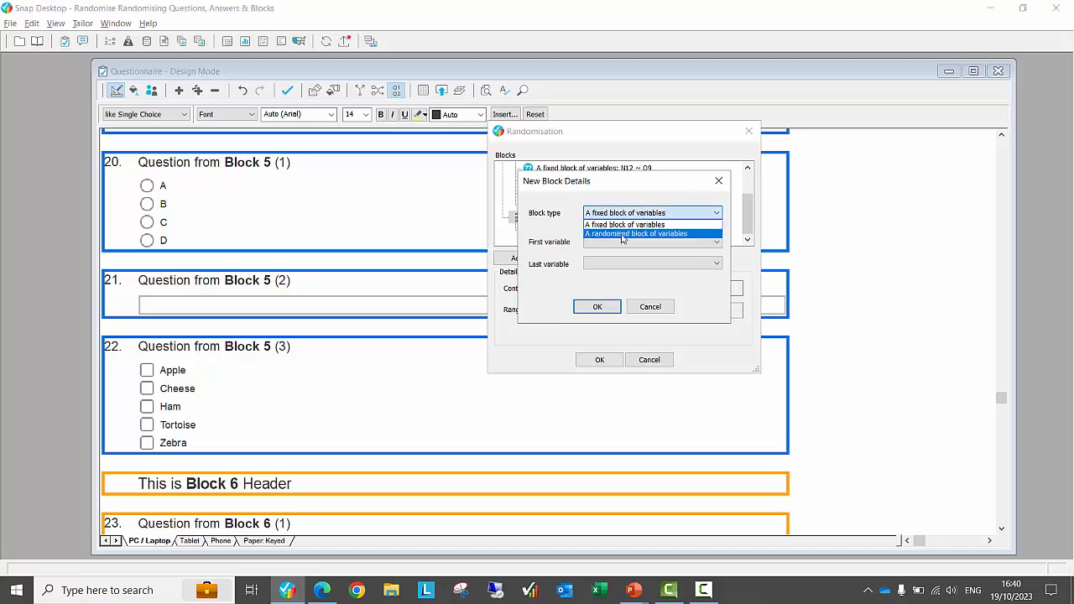
click(622, 235)
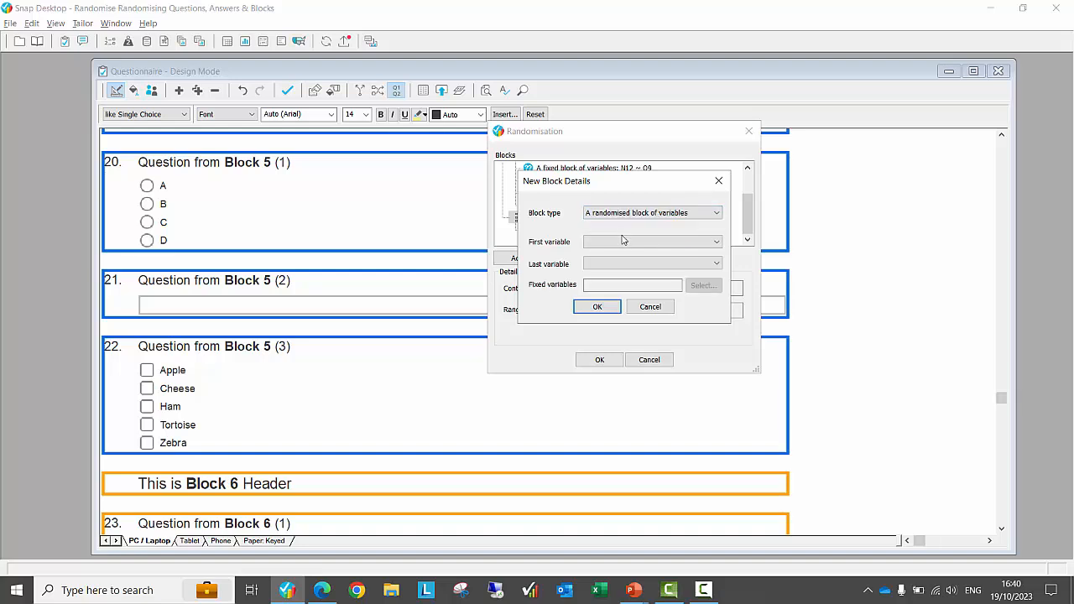
click(601, 243)
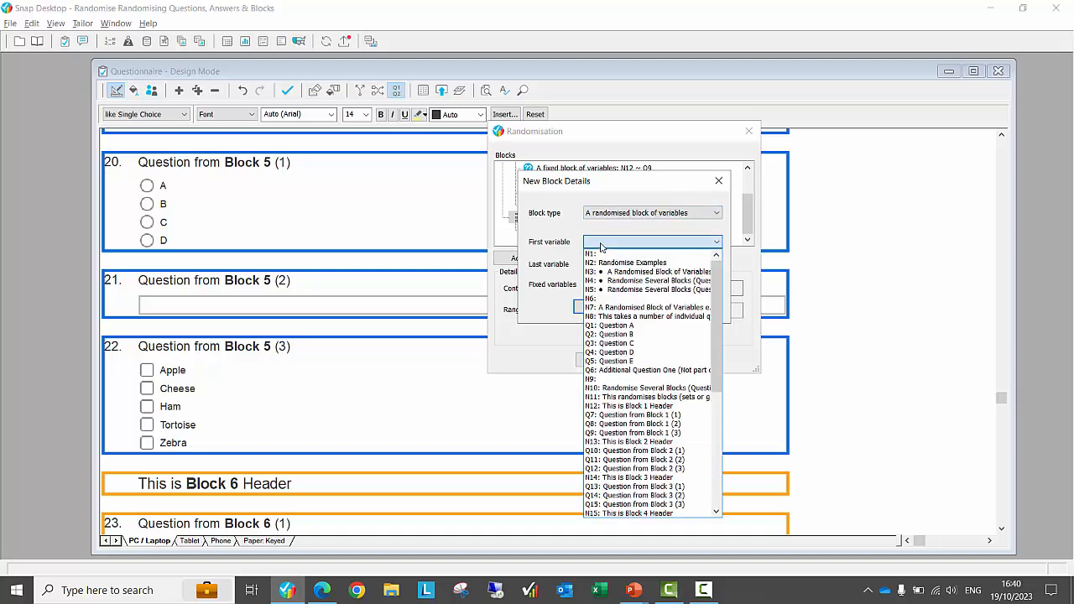
scroll(636, 361, down, 8)
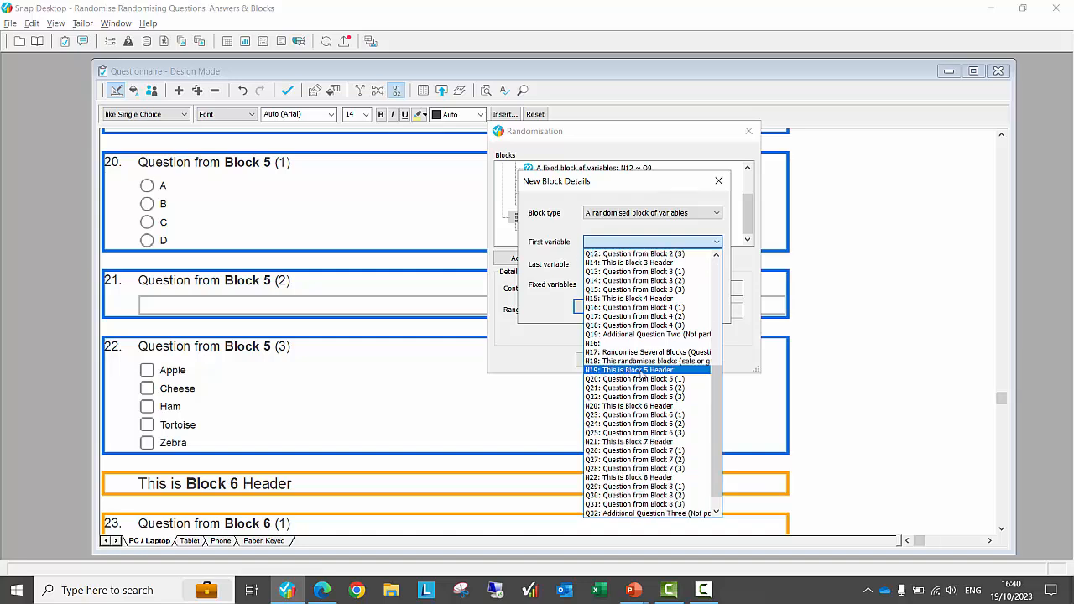
click(641, 370)
click(617, 264)
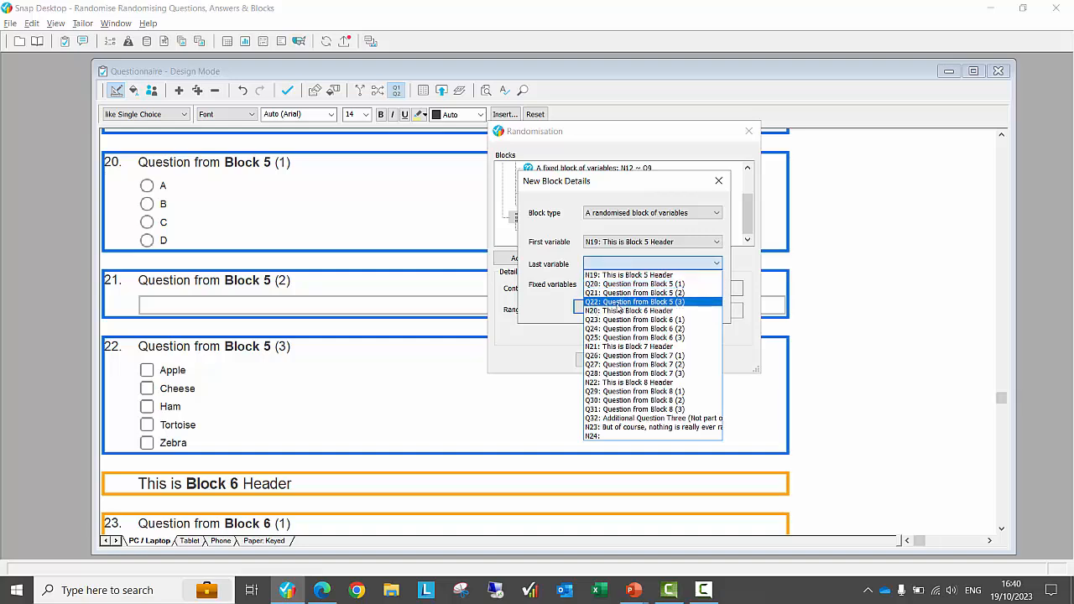
click(618, 303)
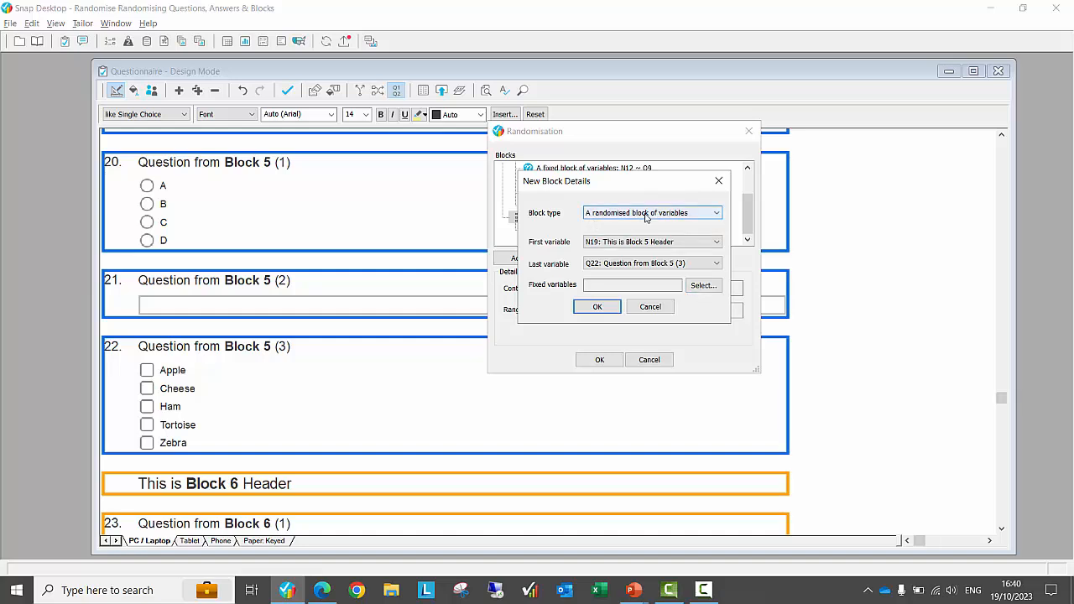
Step: Make the Block 5 Header (N19) a fixed variable and confirm the new child block
click(702, 286)
click(567, 180)
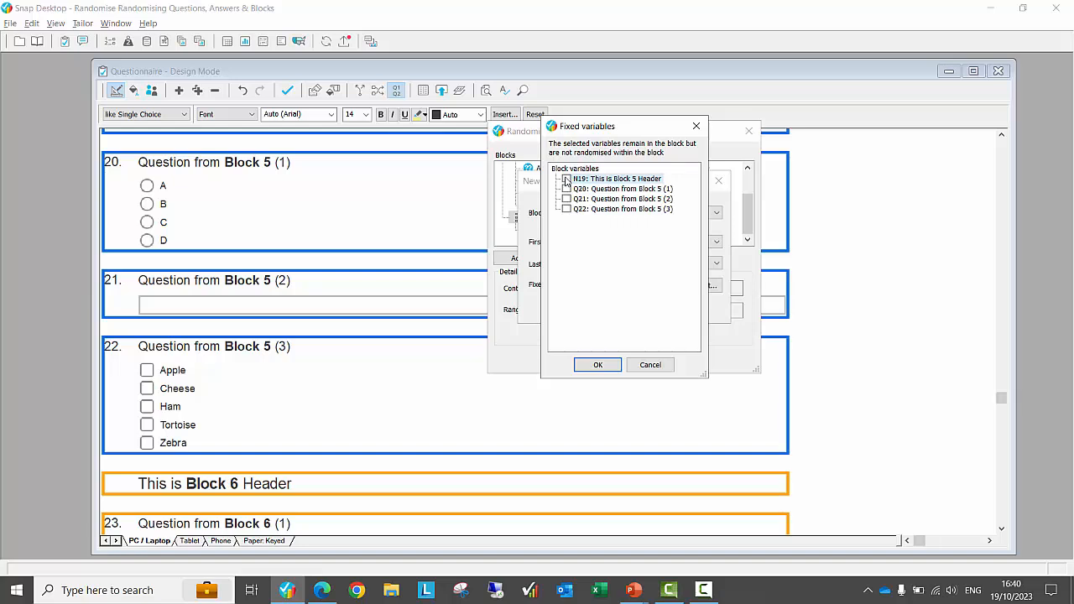
click(568, 180)
click(598, 365)
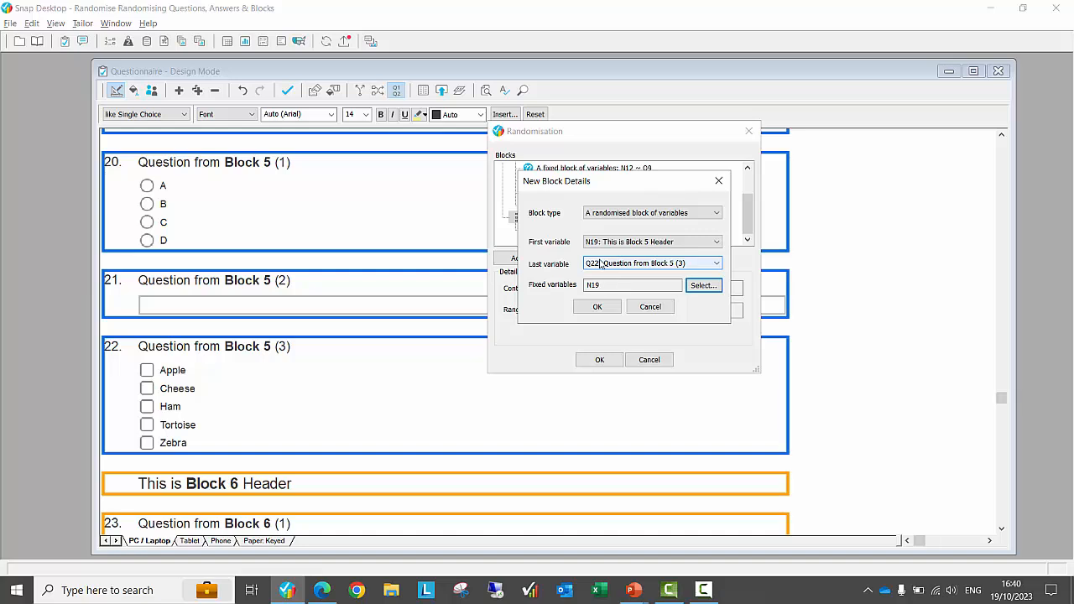
click(599, 307)
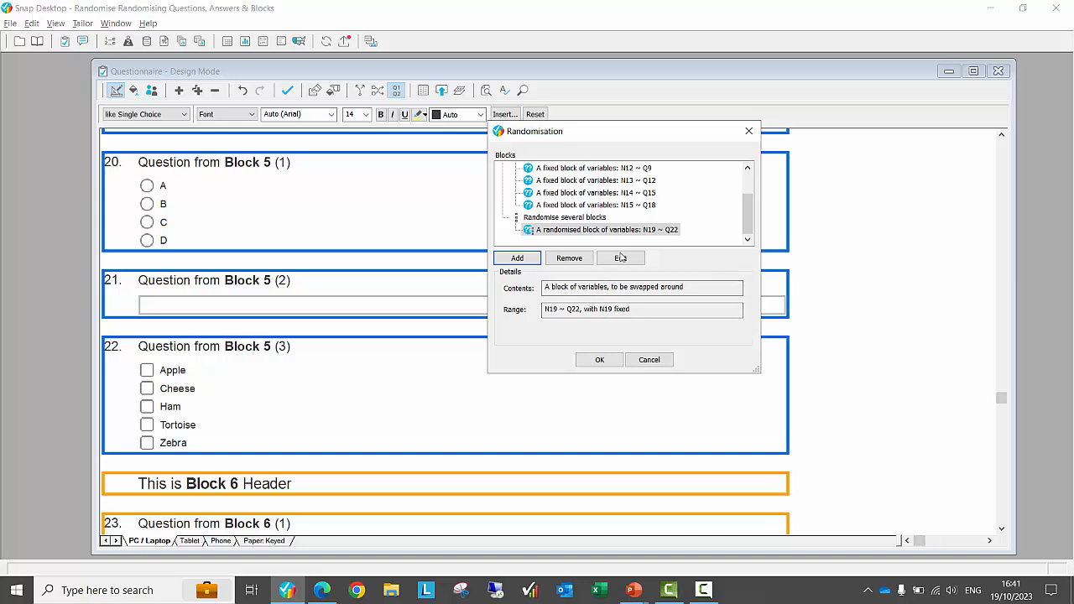
Step: Start a second randomised child block of variables, running from N20 (Block 6 Header) to Q25
click(519, 260)
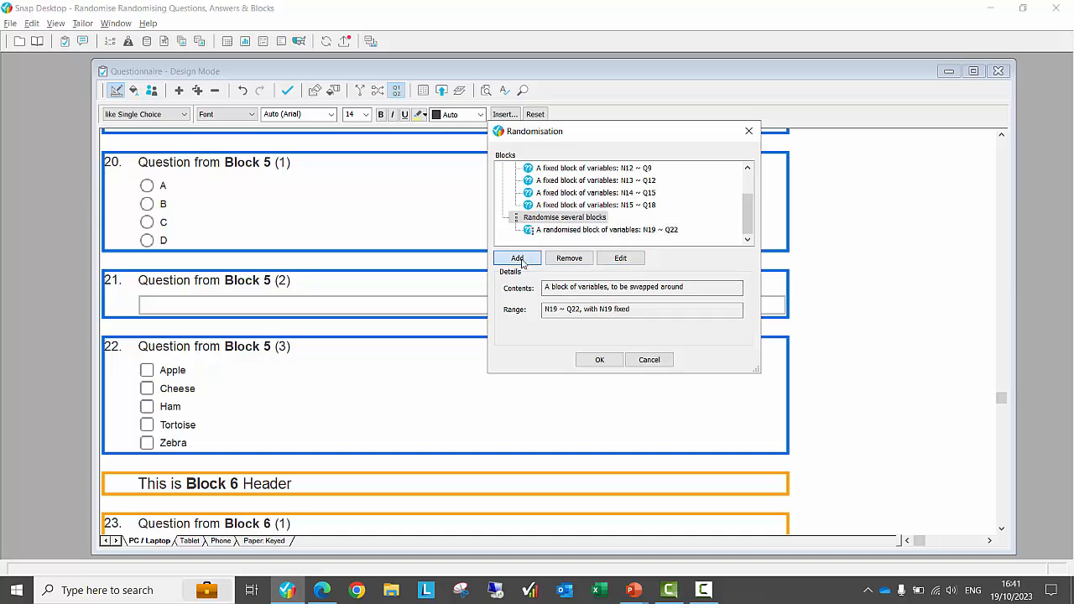
click(638, 215)
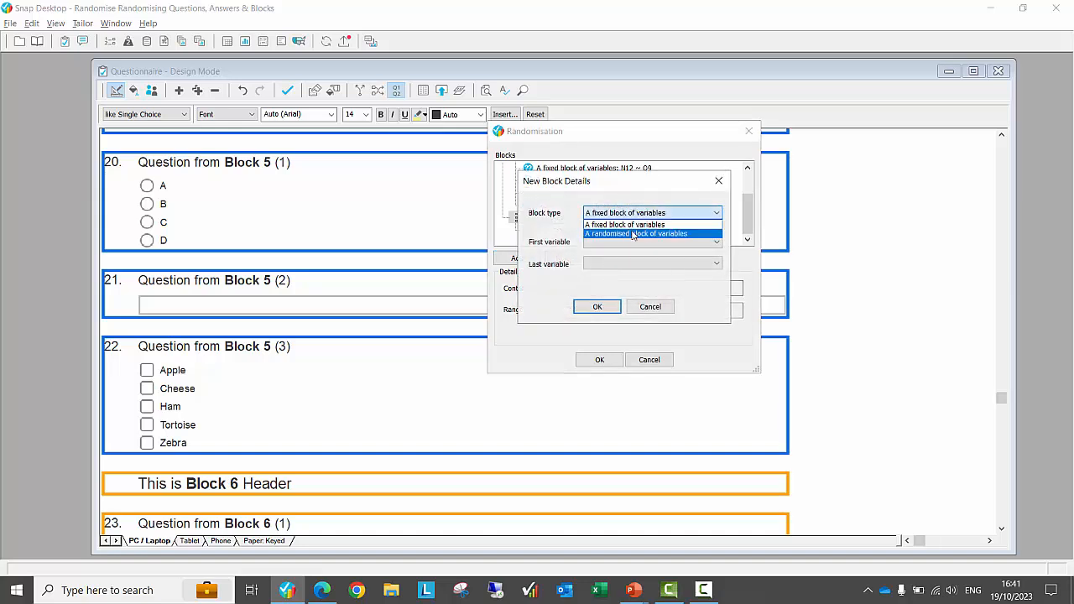
click(634, 233)
click(623, 243)
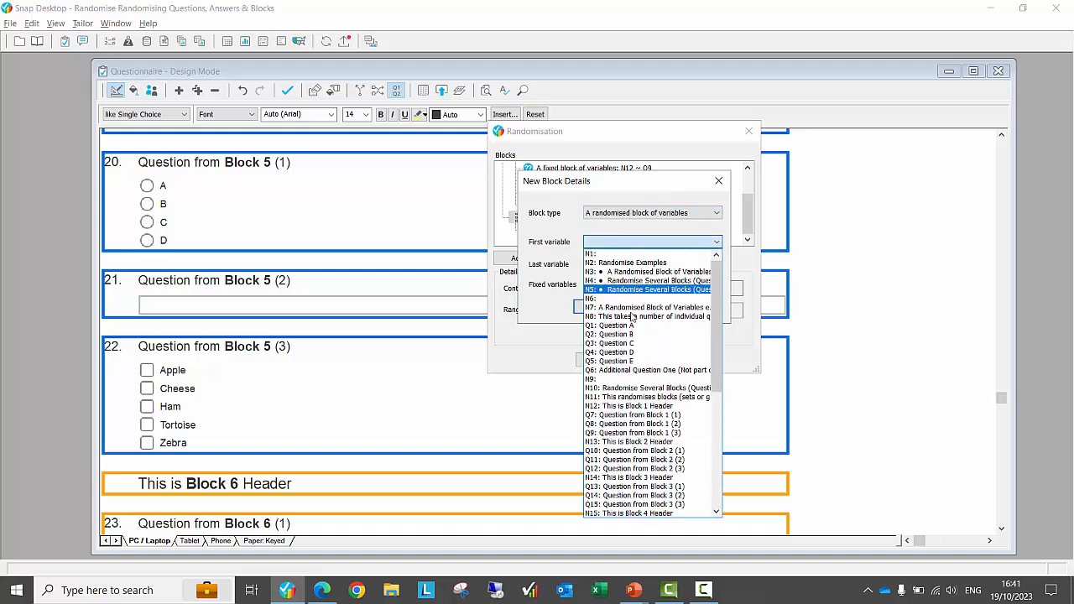
scroll(638, 415, down, 4)
scroll(640, 426, down, 3)
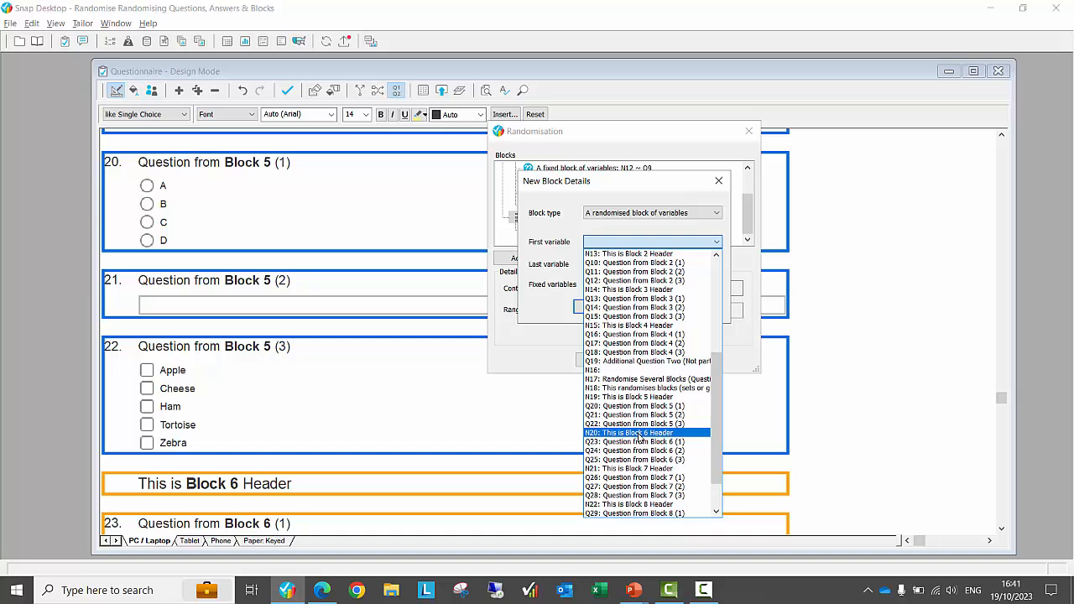
click(639, 433)
click(667, 265)
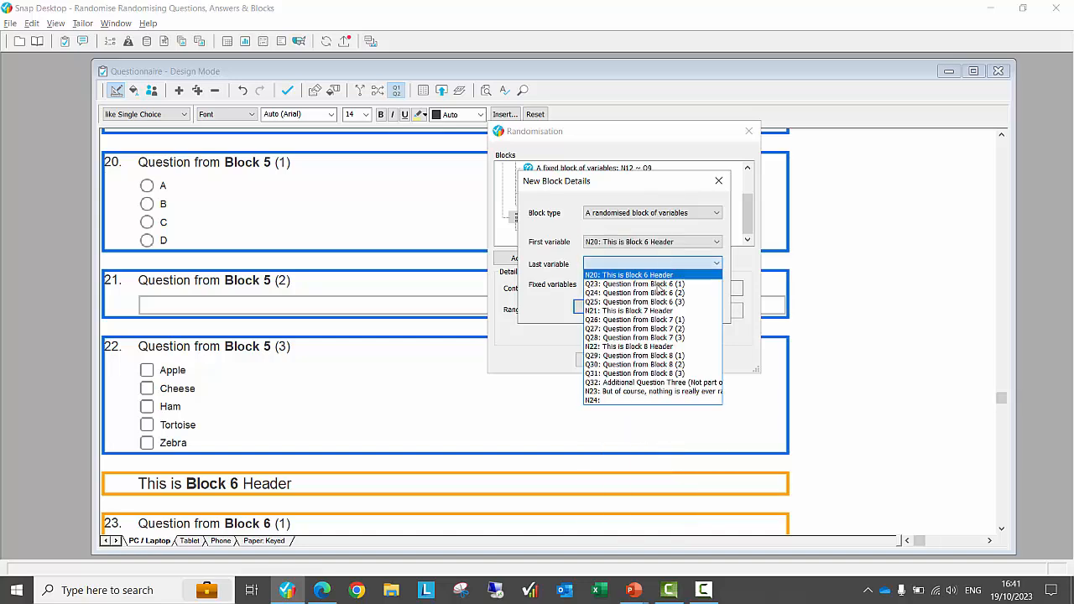
click(648, 302)
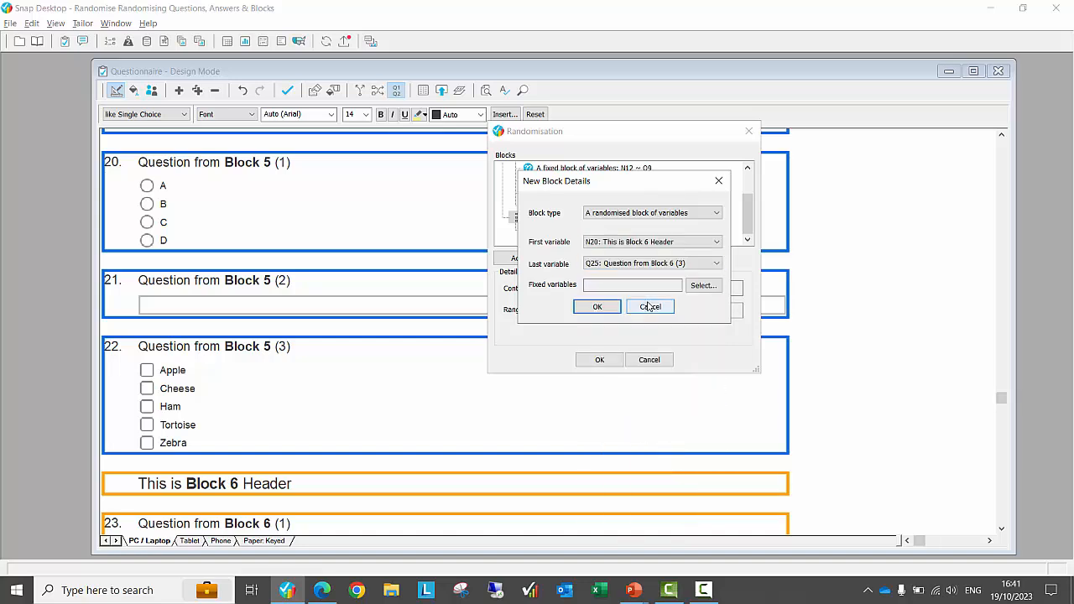
Step: Make the Block 6 Header (N20) a fixed variable and confirm the second child block
click(697, 287)
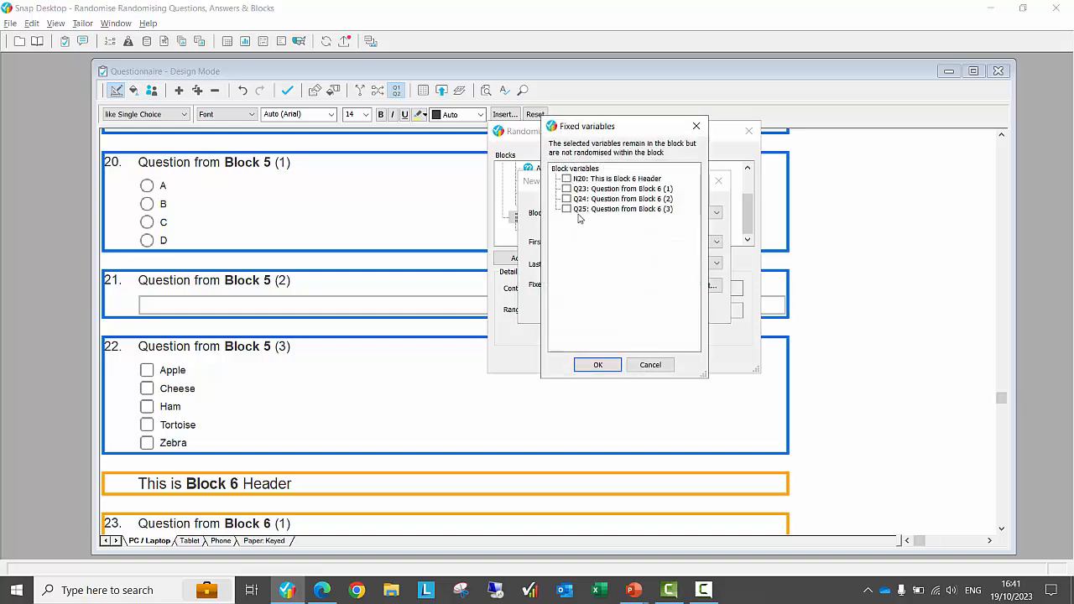
click(567, 179)
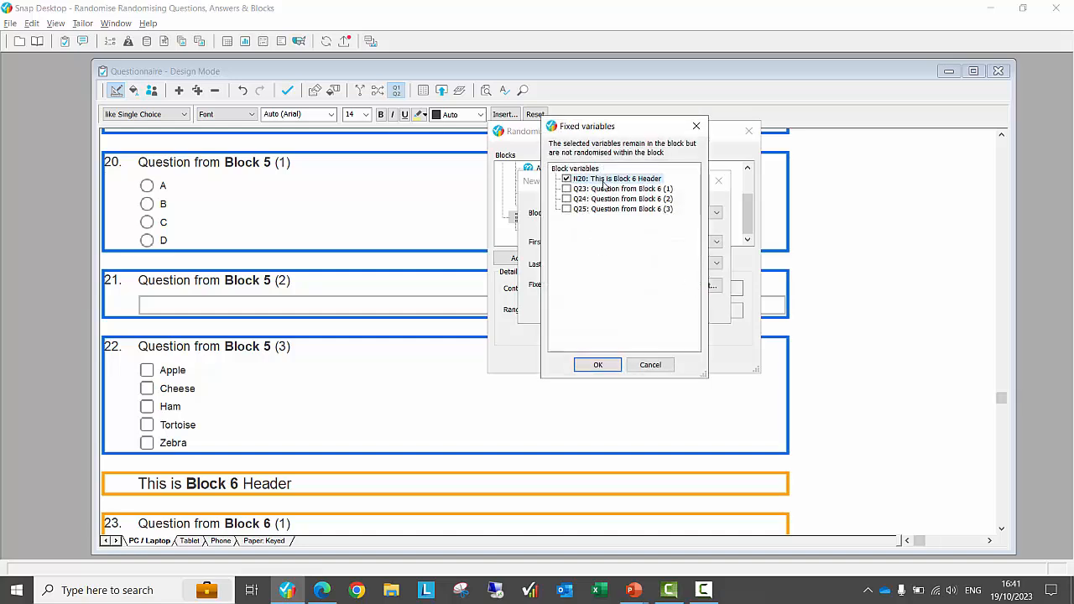
click(598, 364)
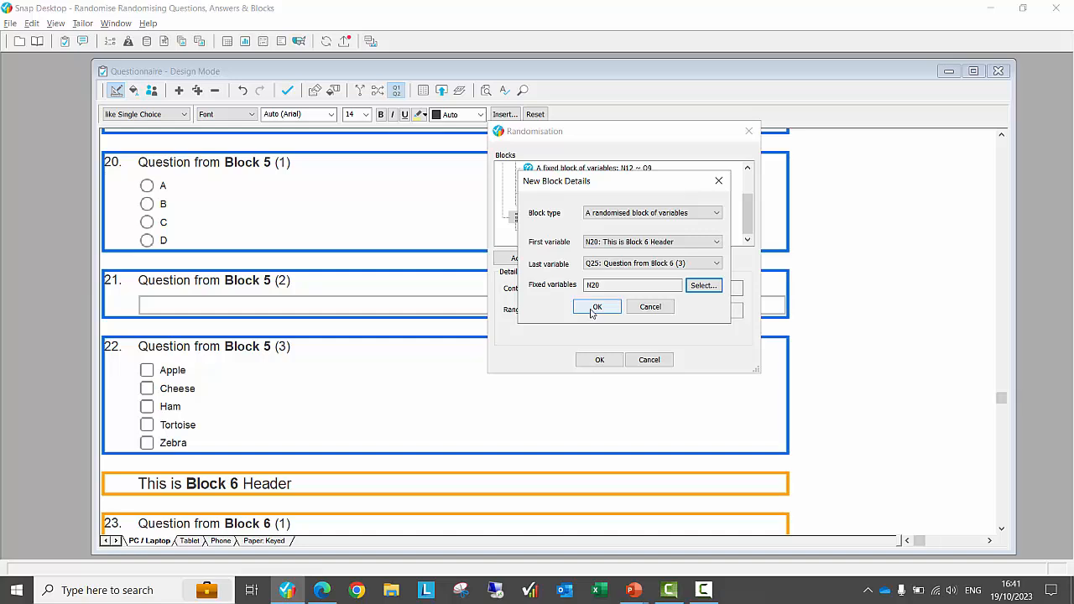
click(597, 307)
Step: Start a third randomised child block of variables, running from N21 (Block 7 Header) to Q28
click(525, 259)
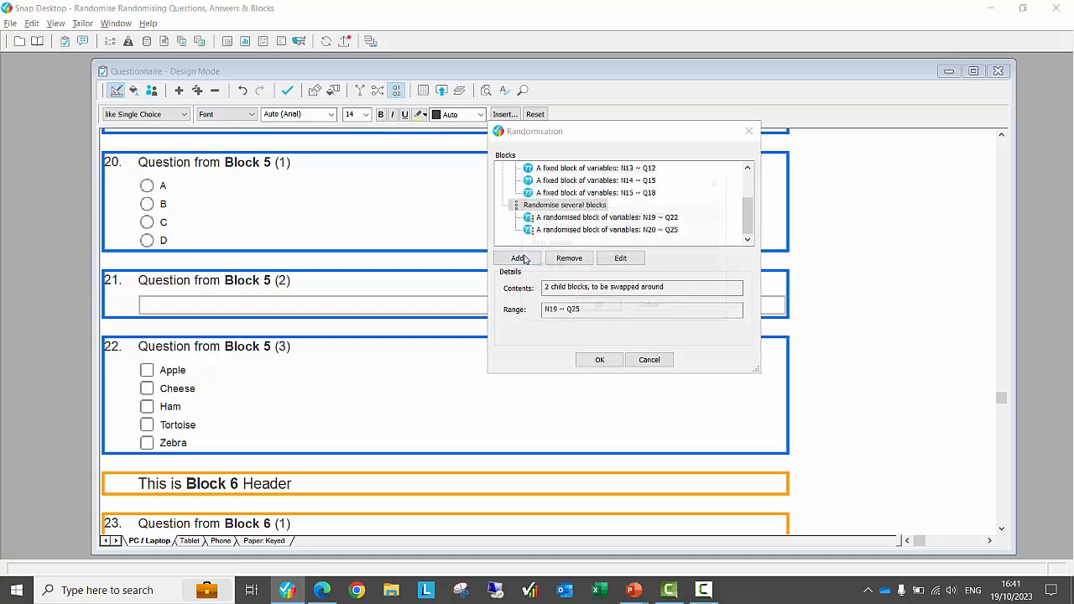
click(598, 215)
click(605, 238)
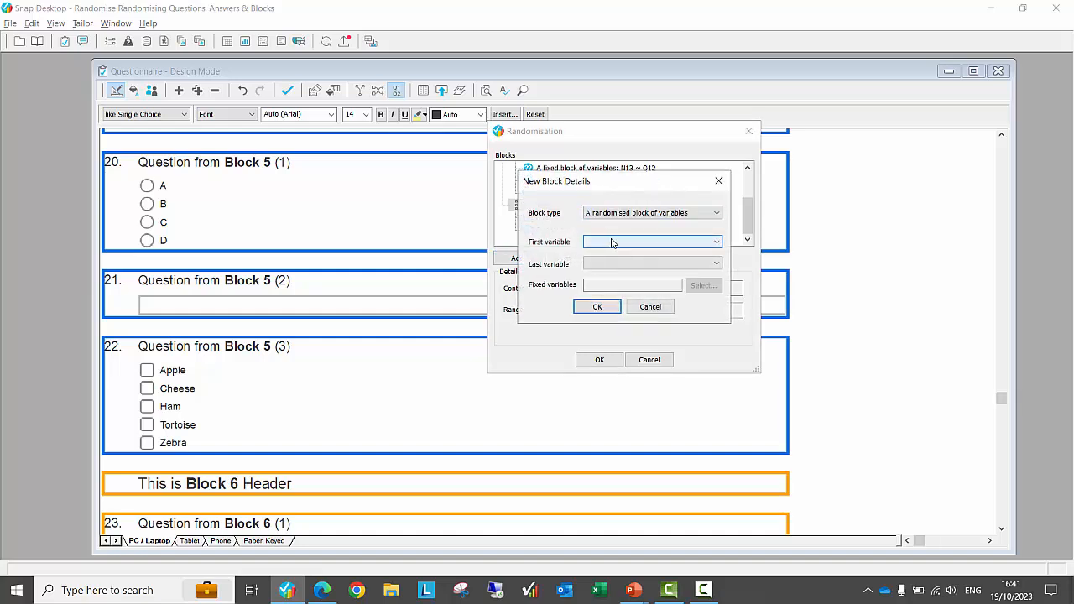
click(606, 241)
scroll(638, 425, down, 2)
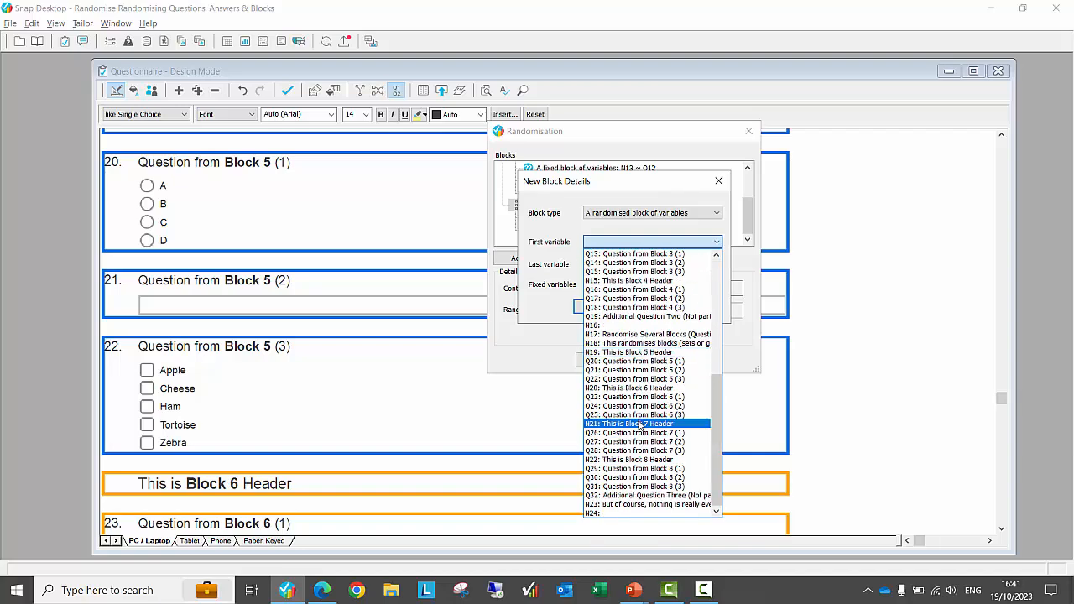
click(638, 425)
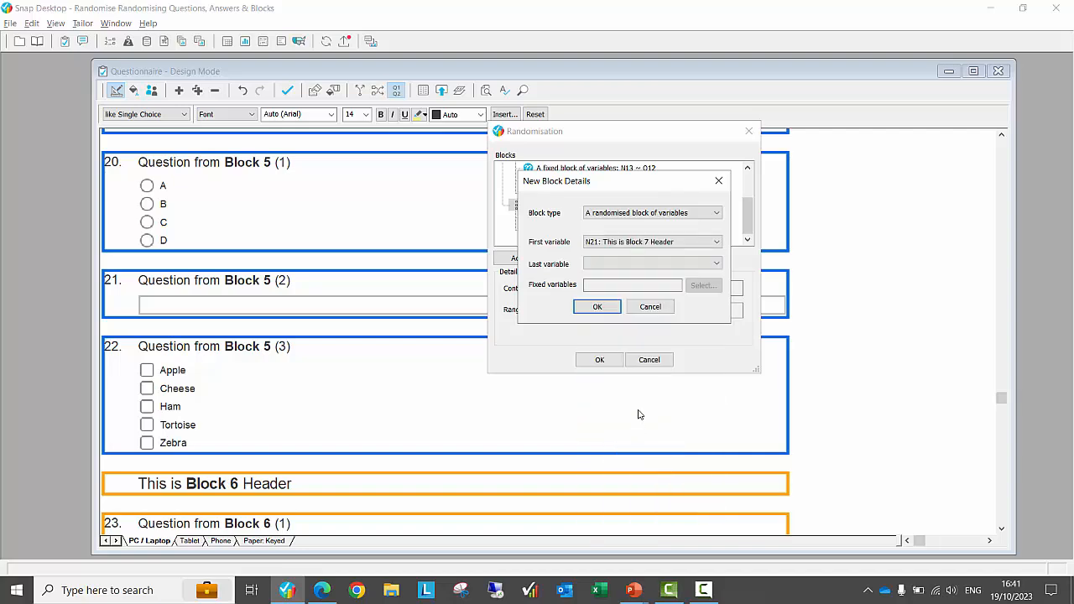
click(638, 264)
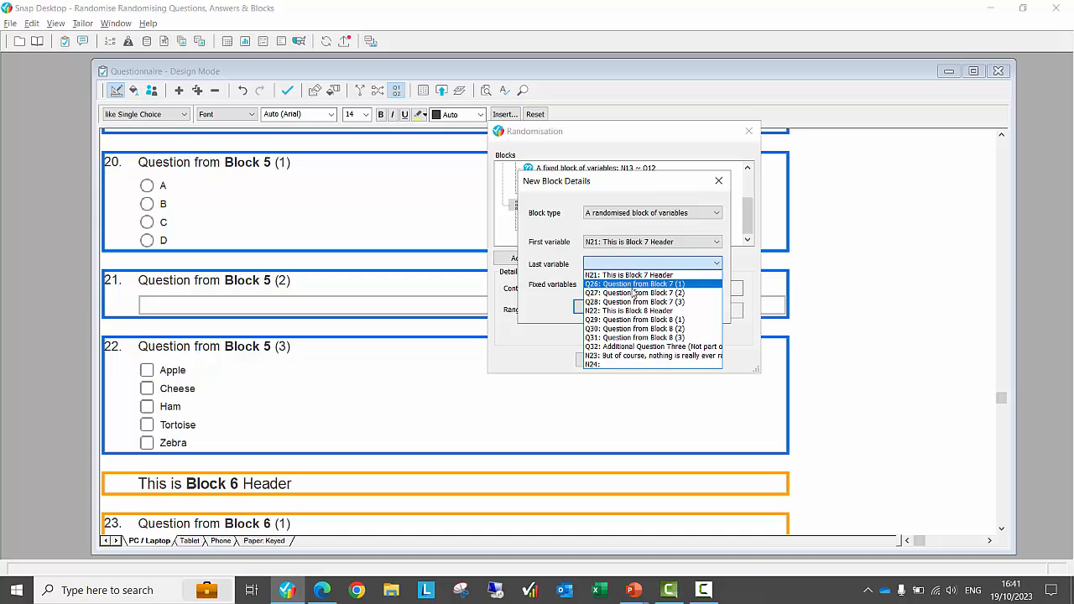
click(632, 303)
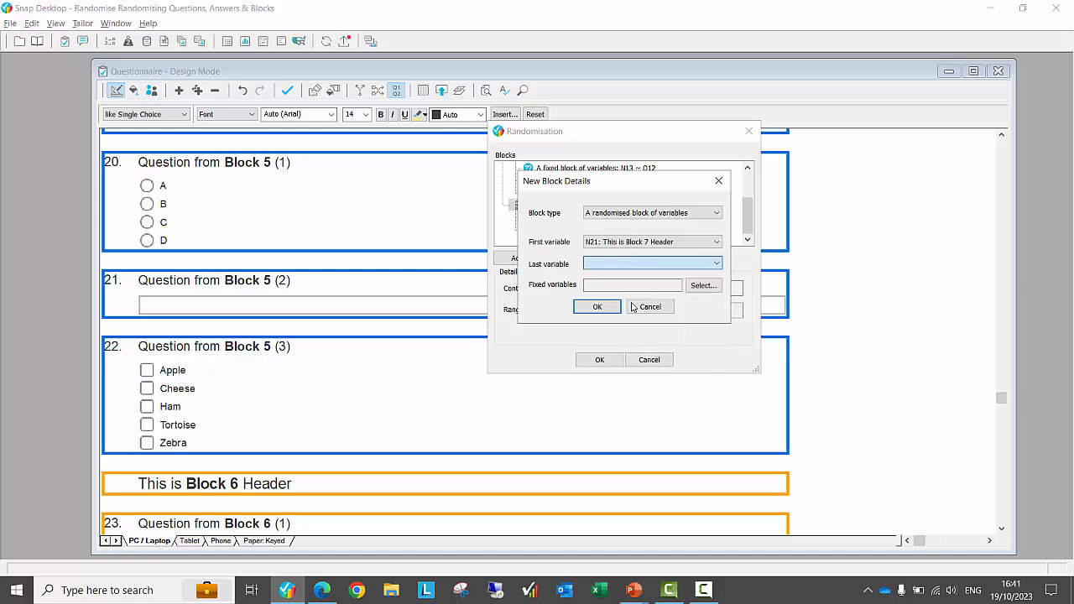
Step: Make the Block 7 Header (N21) a fixed variable and confirm the third child block
click(699, 286)
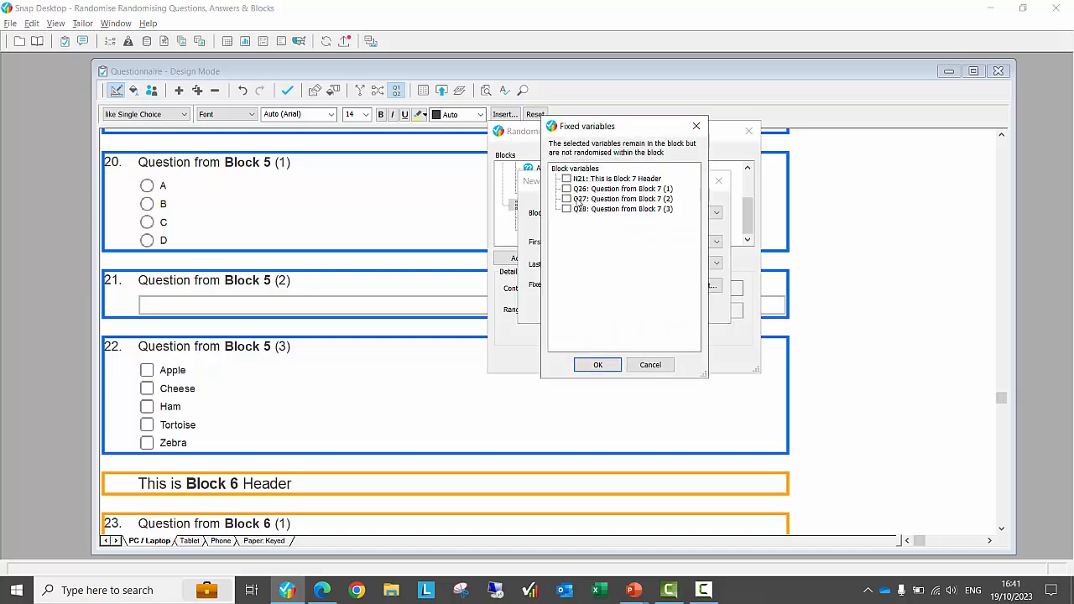
click(567, 179)
click(598, 366)
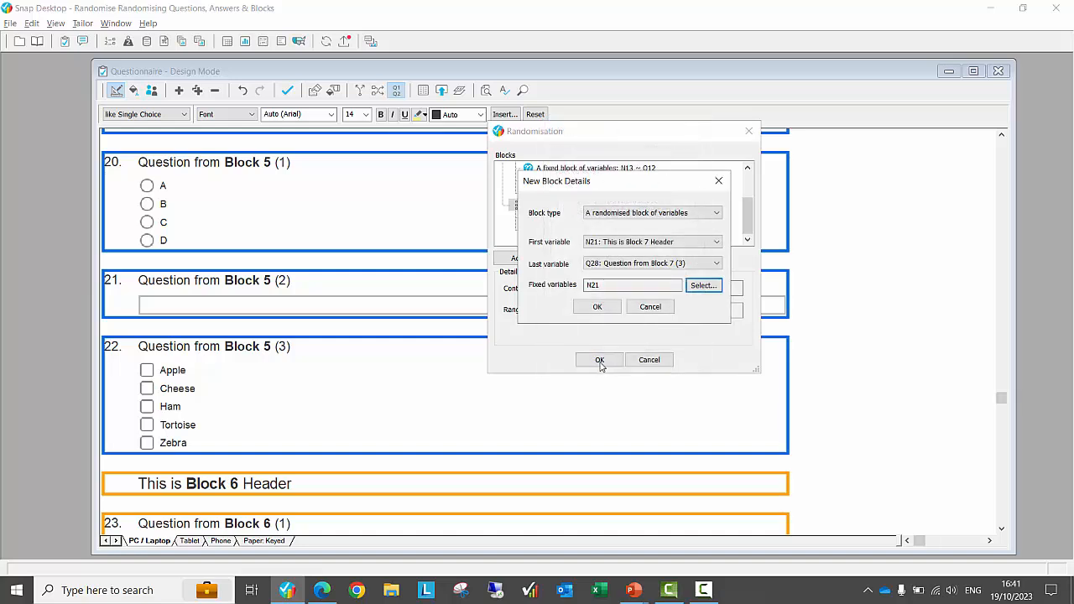
click(599, 305)
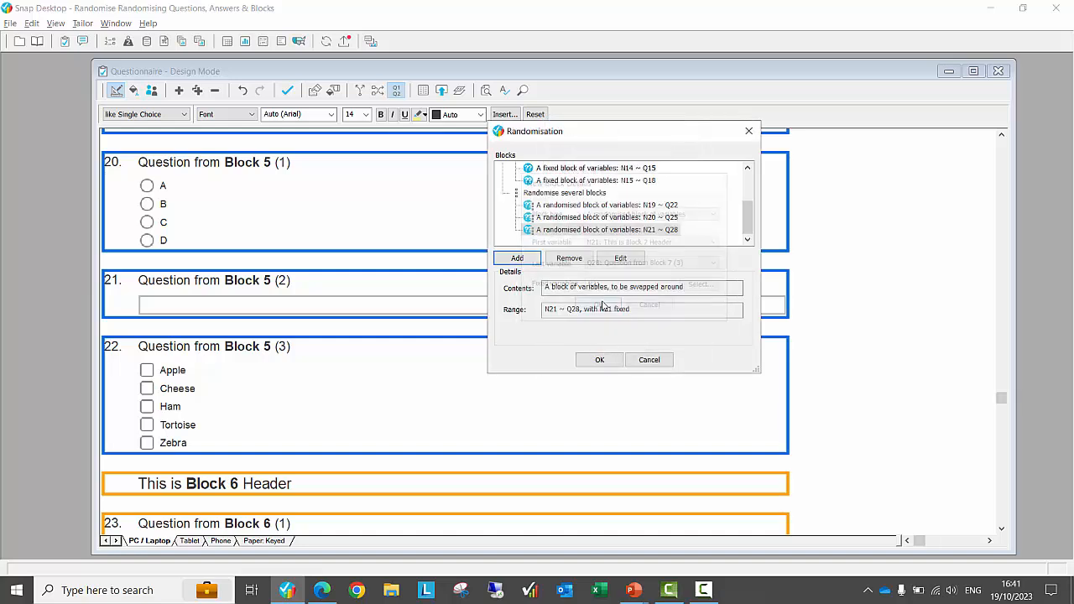
Step: Start a fourth randomised child block of variables, running from N22 (Block 8 Header) to Q31
click(531, 260)
click(619, 215)
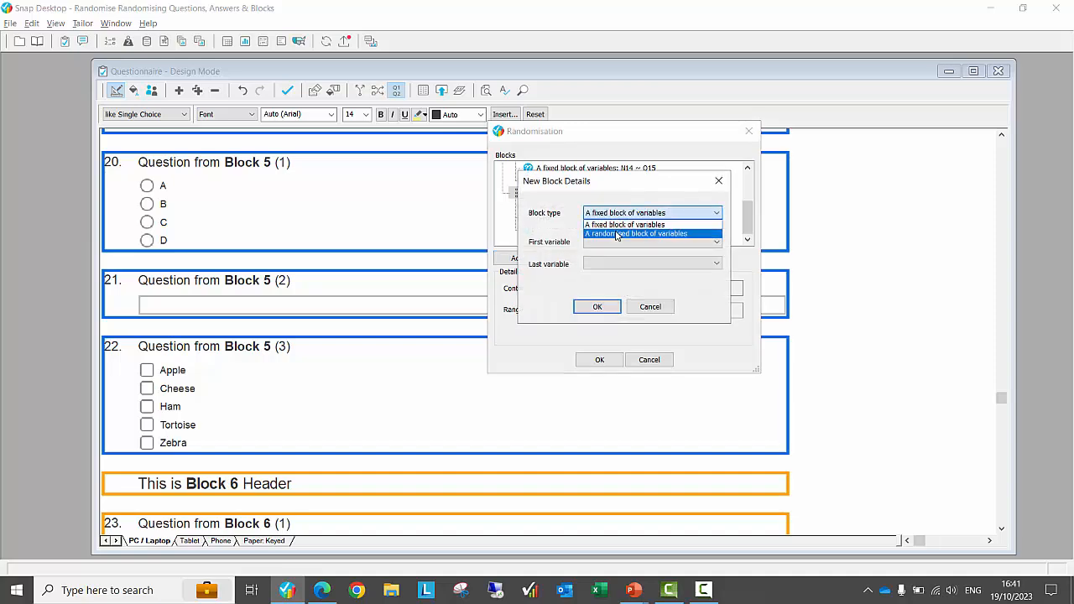
click(621, 233)
click(623, 243)
scroll(642, 392, down, 3)
scroll(642, 392, down, 2)
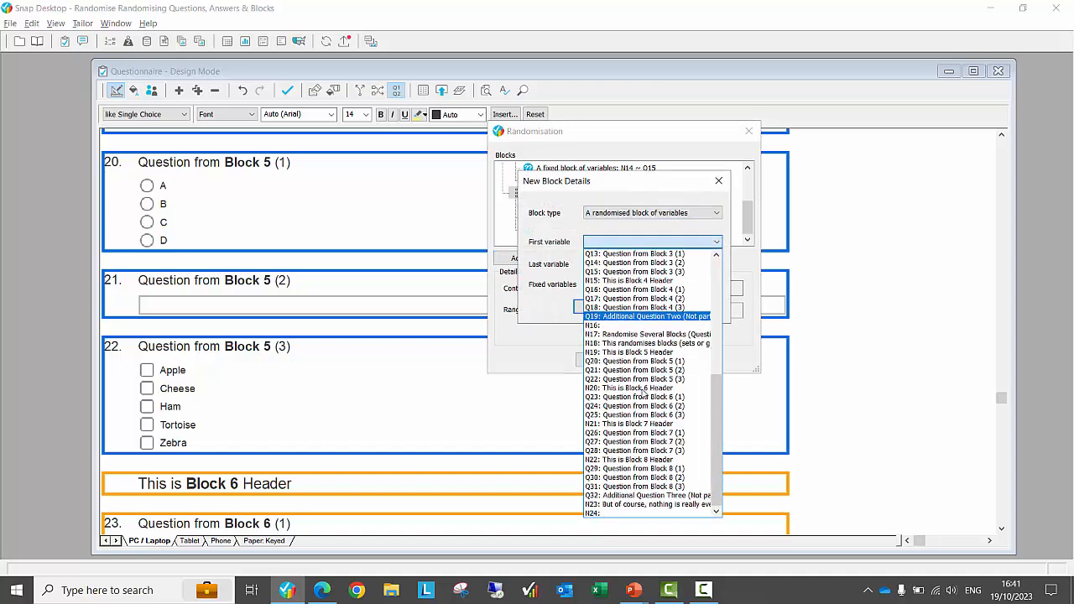
click(650, 460)
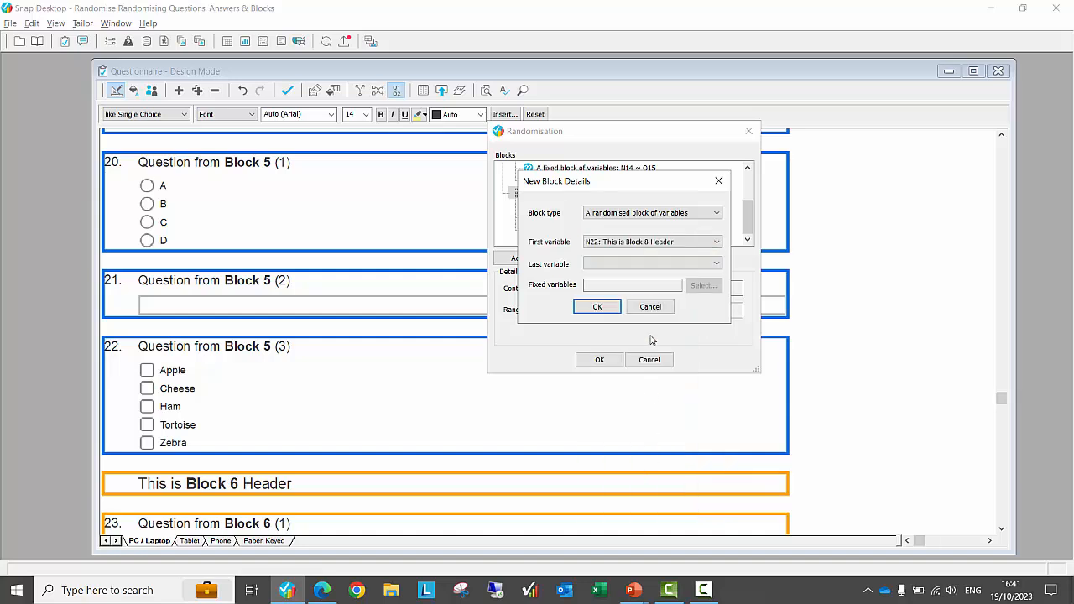
click(654, 264)
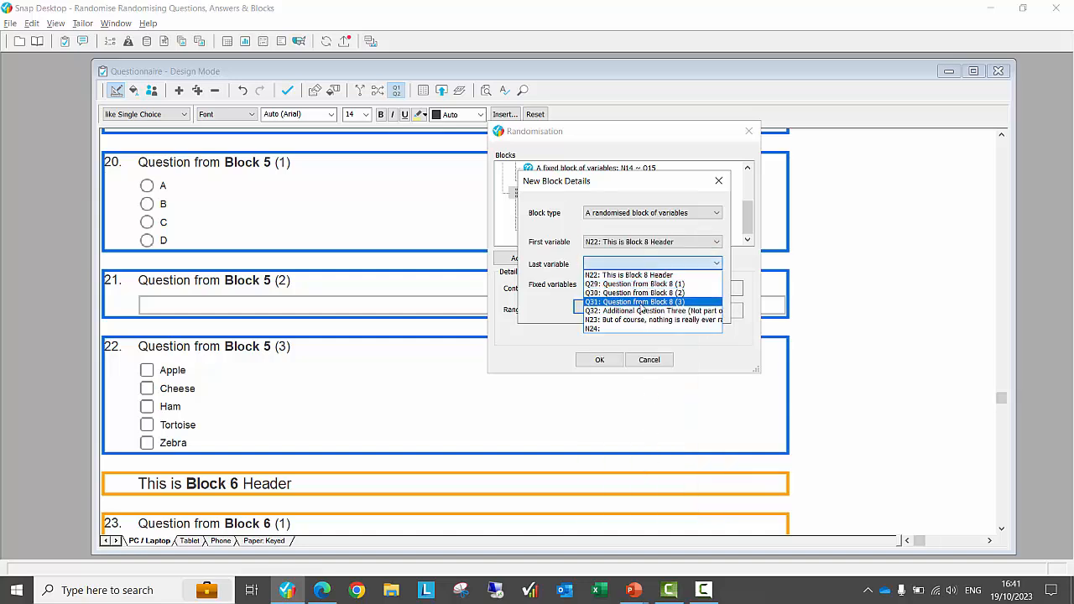
click(643, 303)
Step: Make the Block 8 Header (N22) a fixed variable and confirm the fourth child block
click(694, 286)
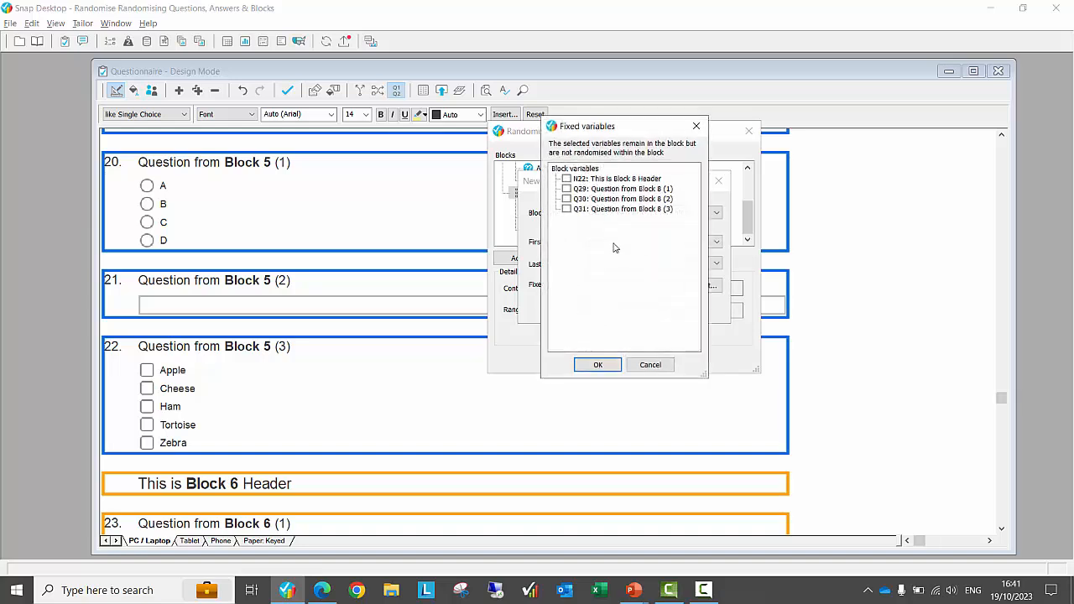
click(567, 180)
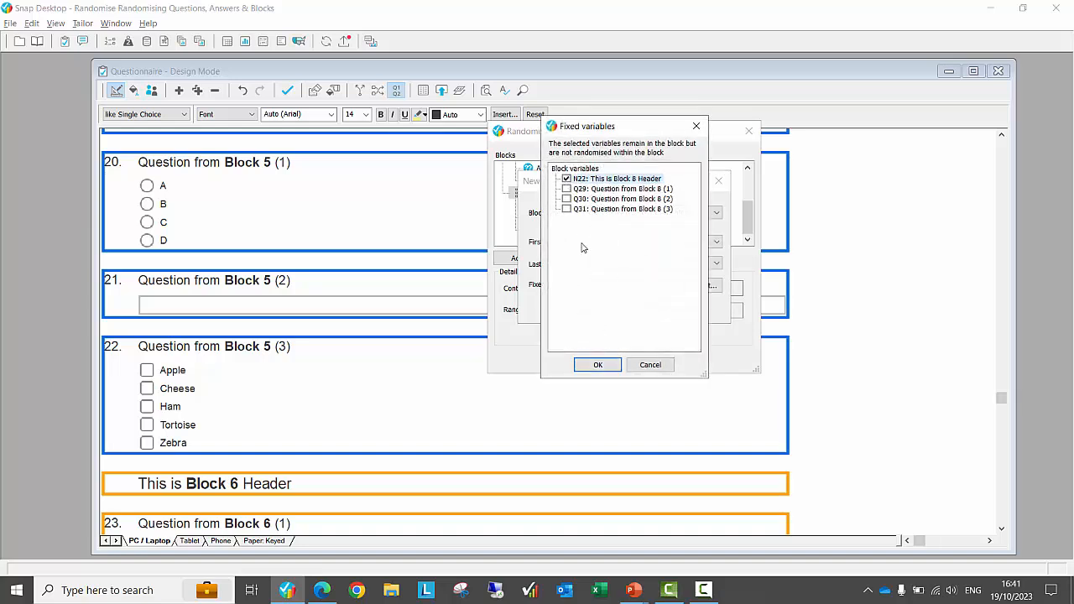
click(598, 366)
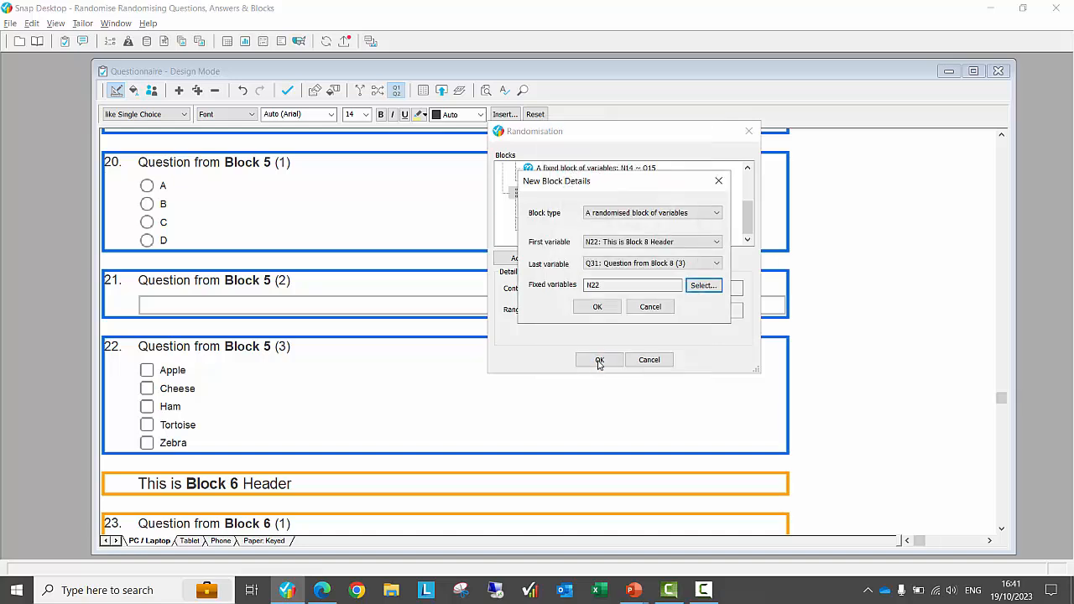
click(597, 307)
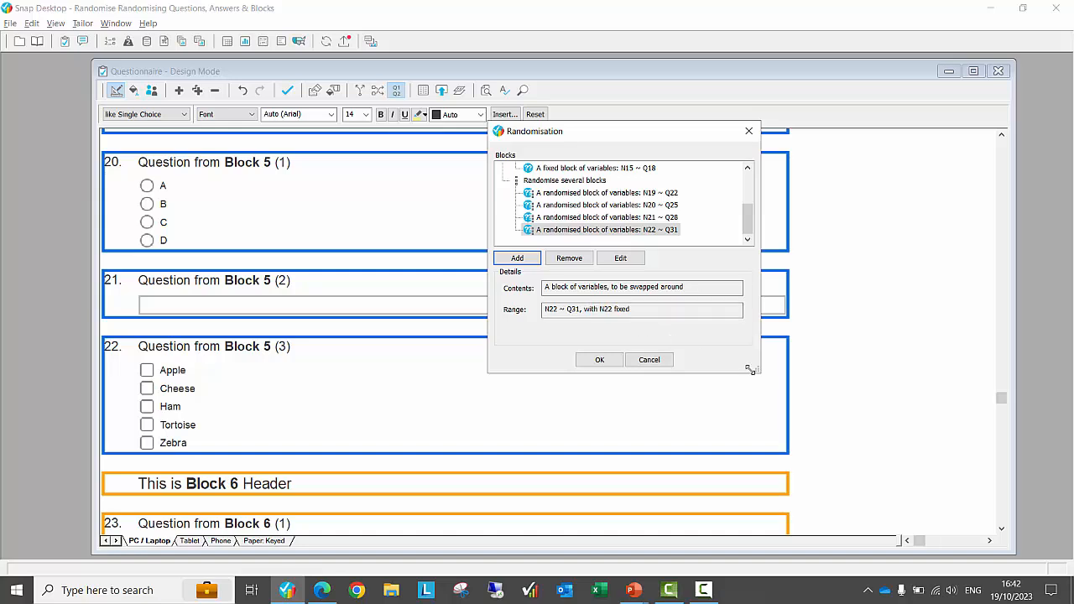
Step: Enlarge the Randomisation dialog and review the details of the N21 ~ Q28 and N22 ~ Q31 child blocks
drag(751, 371, 766, 492)
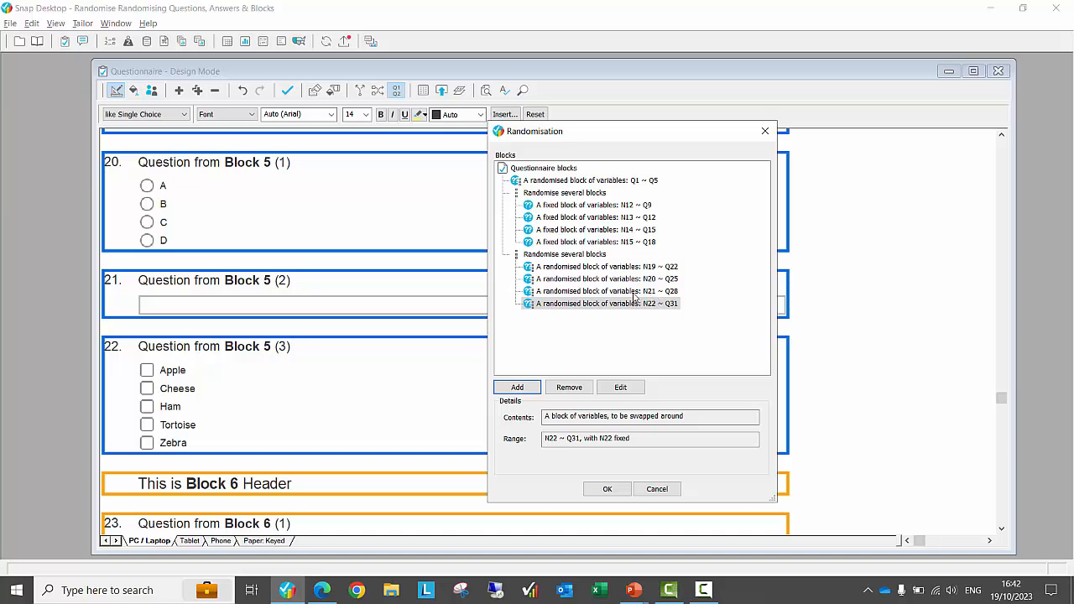
click(592, 292)
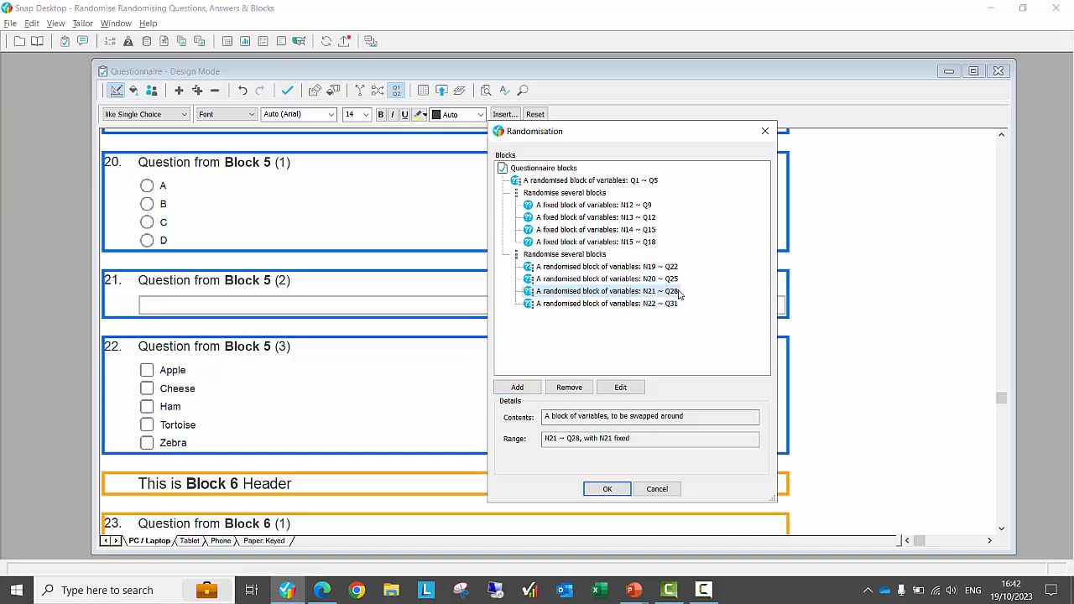
click(616, 305)
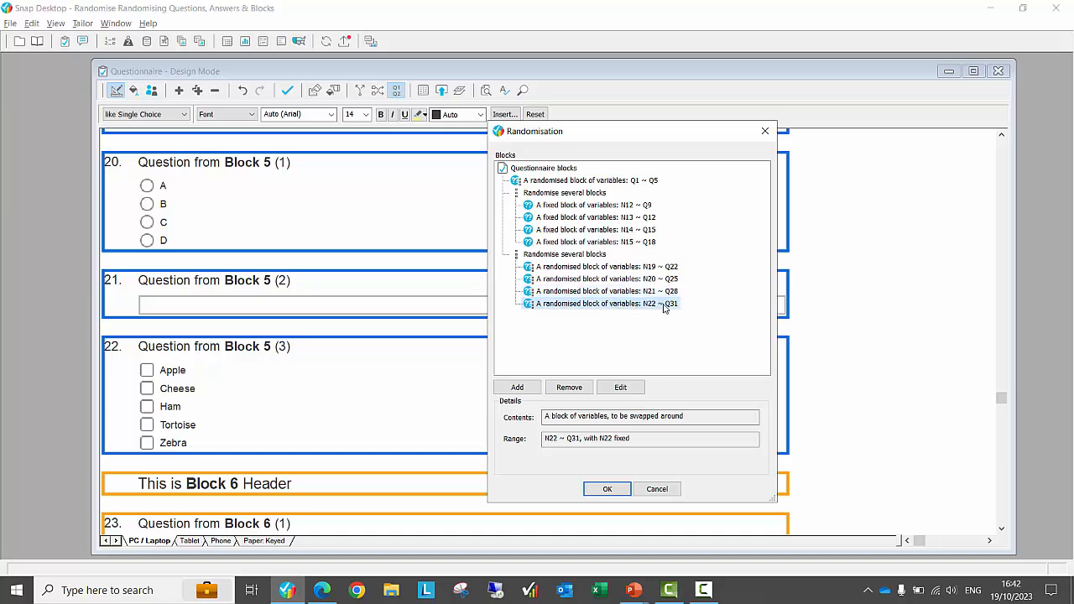
Step: Extend the Block 7 child block's last variable to Q29, overlapping the Block 8 child block, and confirm the randomisation settings
double_click(617, 292)
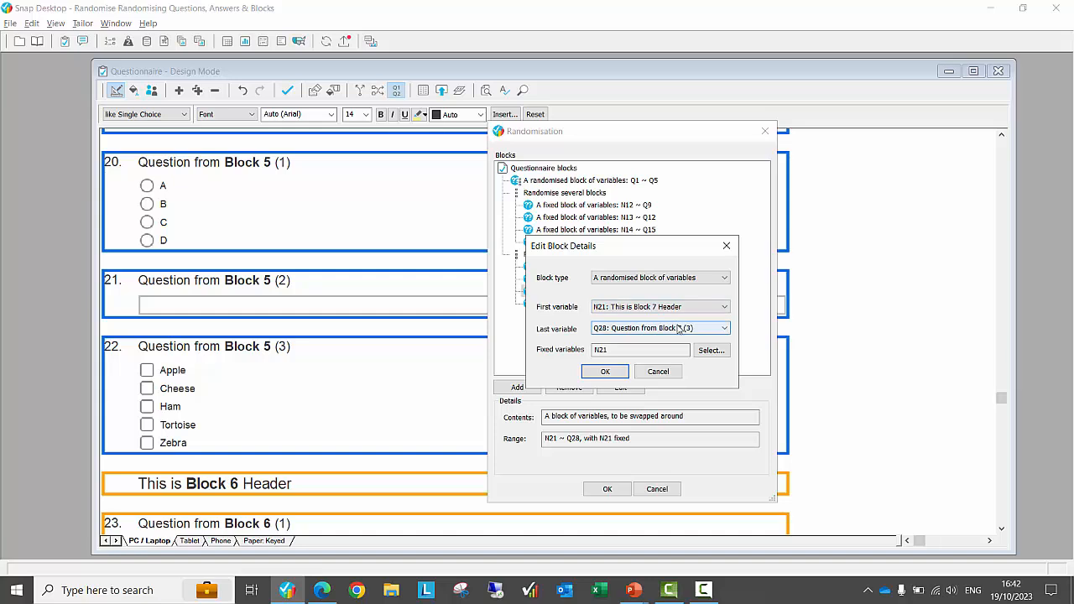
click(677, 328)
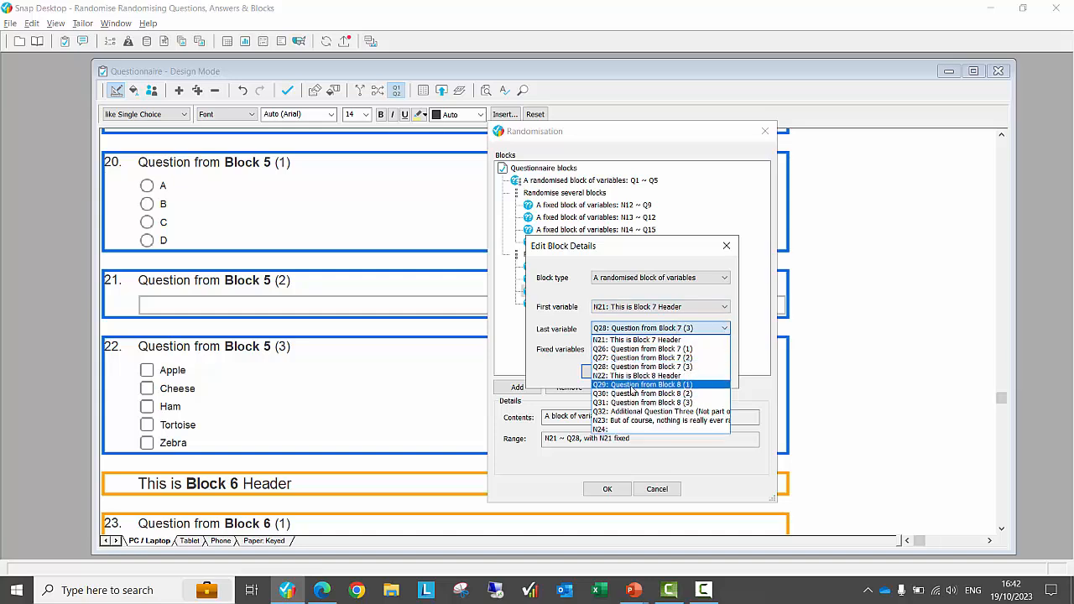
click(632, 384)
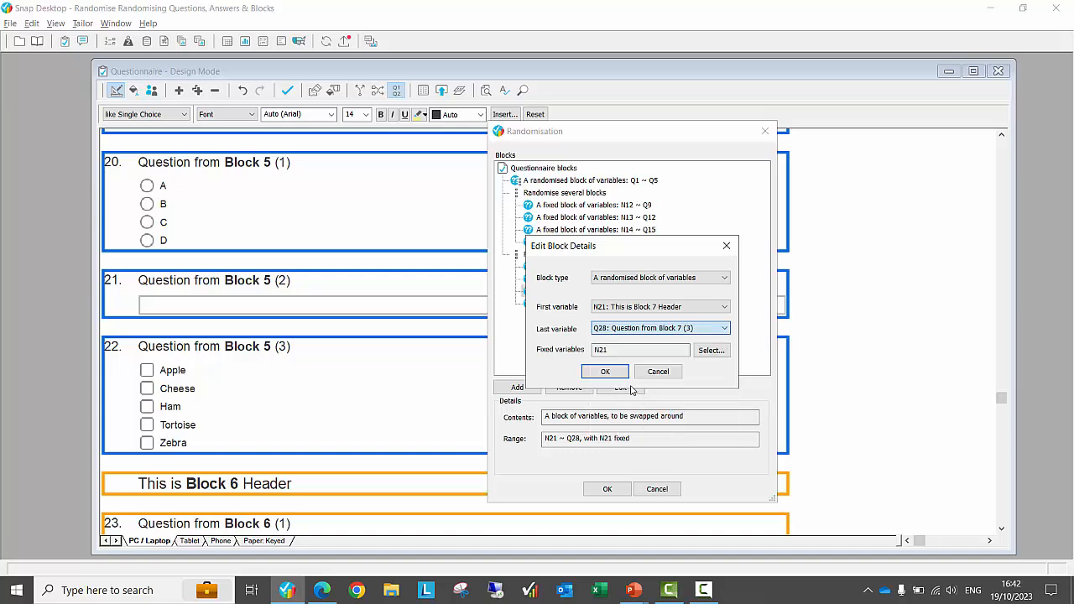
click(598, 372)
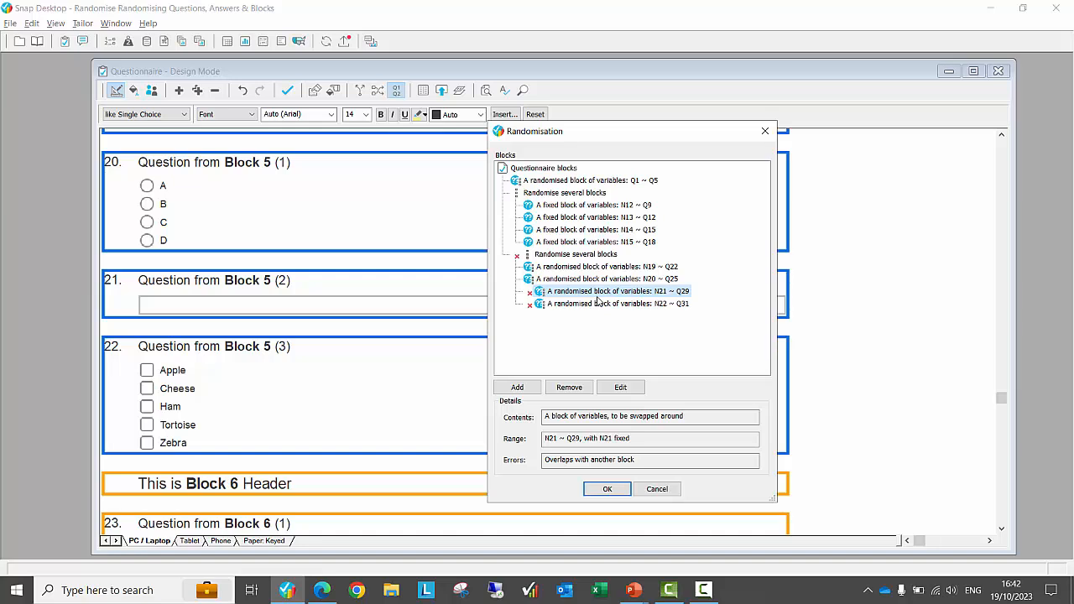
click(615, 491)
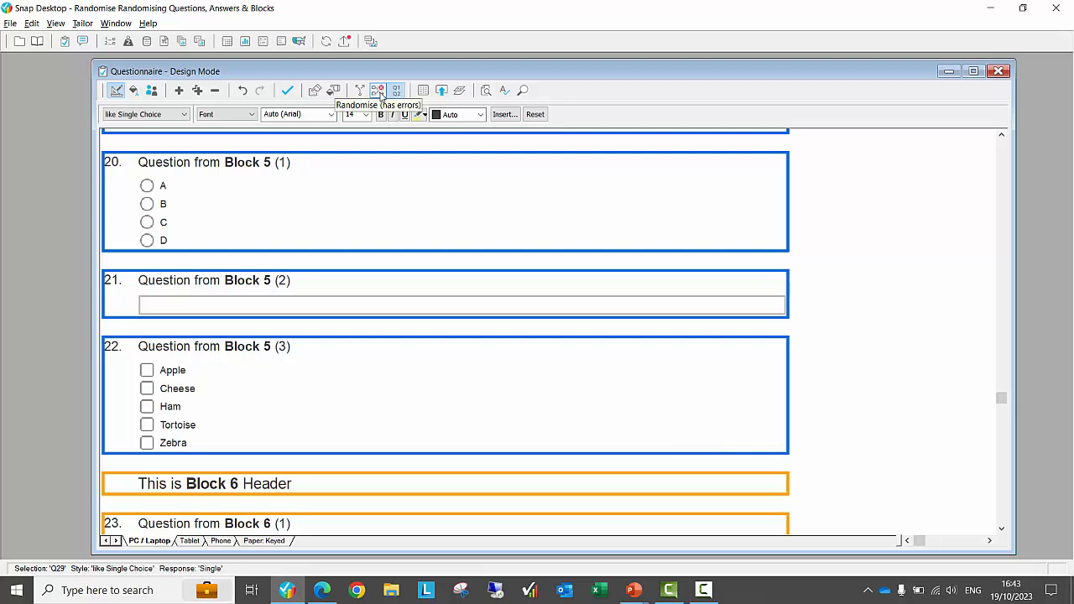
Step: Reopen the randomisation settings, set the Block 7 child block's last variable to Q28: Question from Block 7 (3), and confirm the settings
click(380, 95)
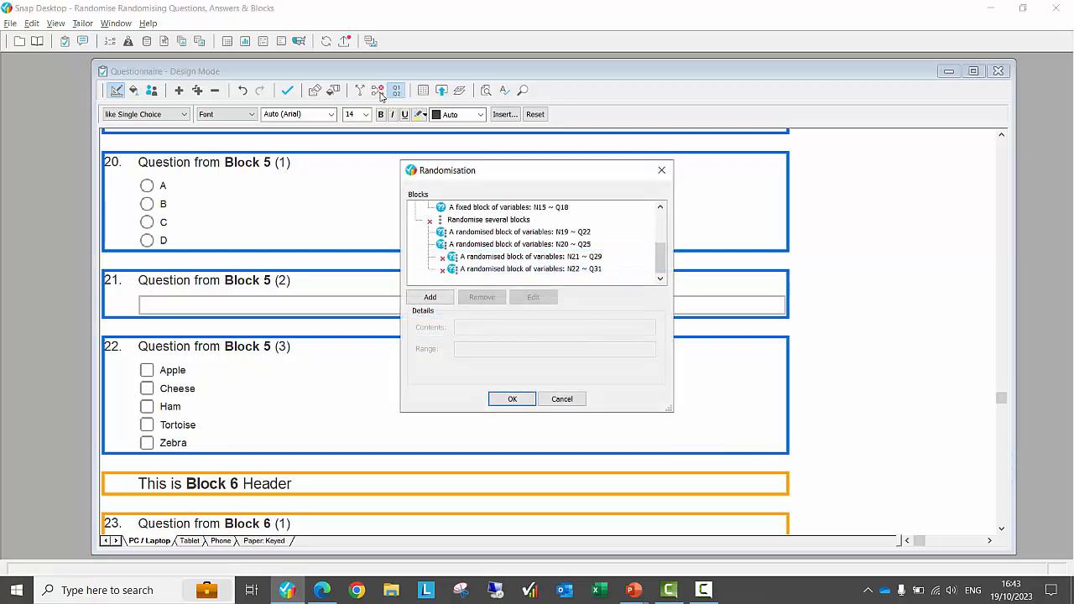
drag(670, 409, 739, 534)
double_click(527, 337)
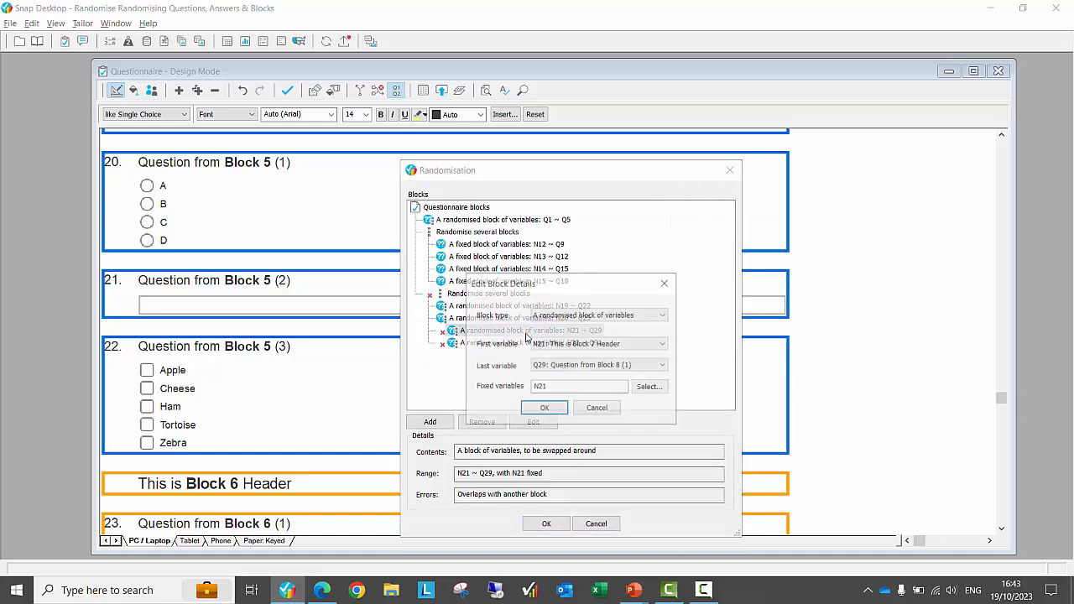
click(648, 366)
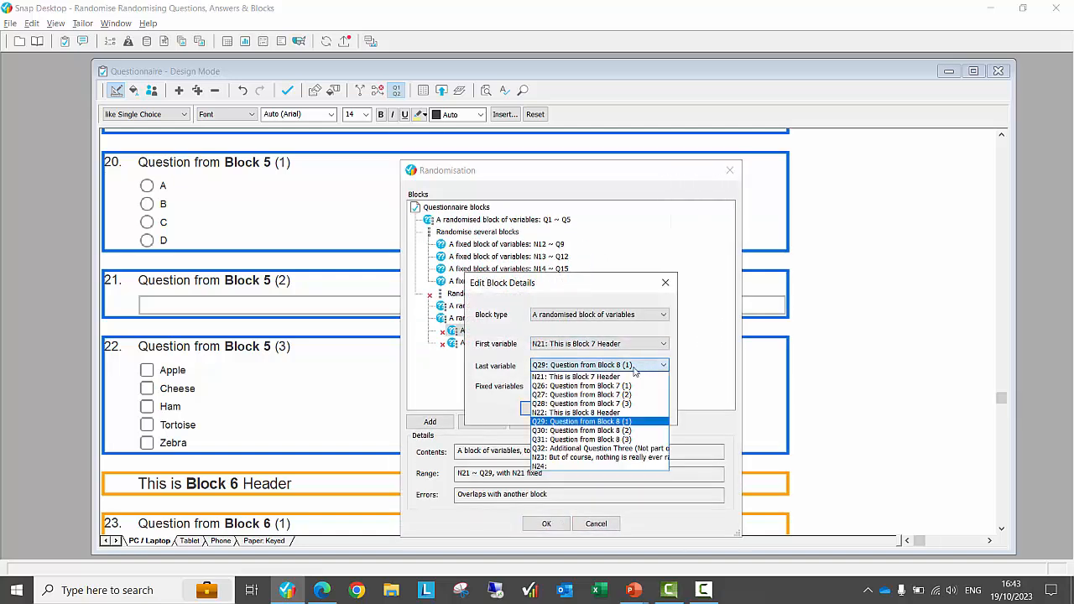
click(609, 405)
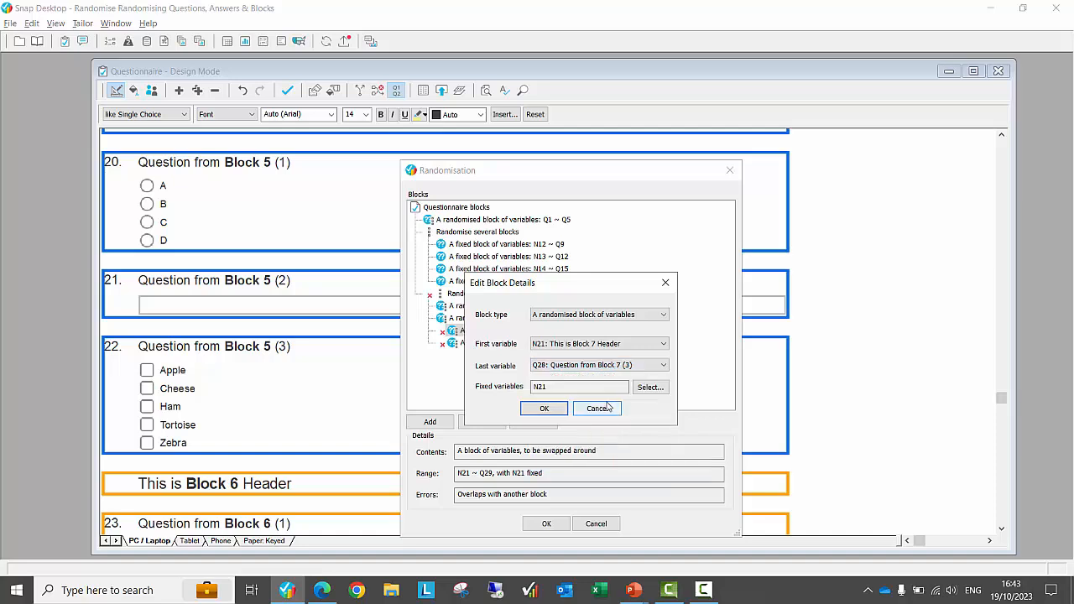
click(550, 409)
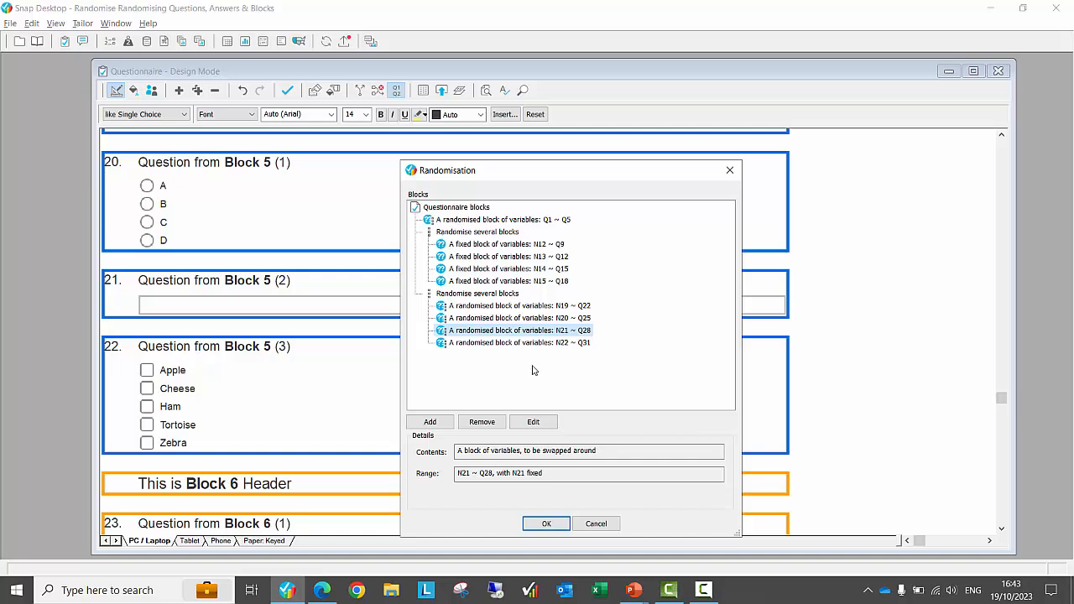
click(519, 221)
click(546, 524)
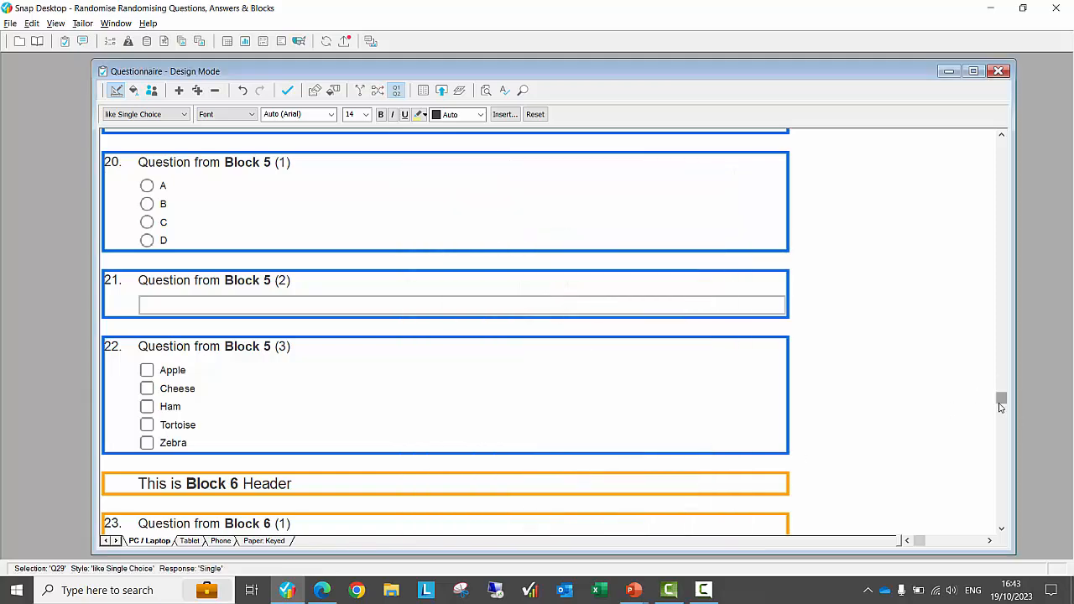
Step: Examine Questions A to E (Q1 to Q5) in the questionnaire's first section
scroll(998, 373, up, 1)
drag(1001, 384, 979, 200)
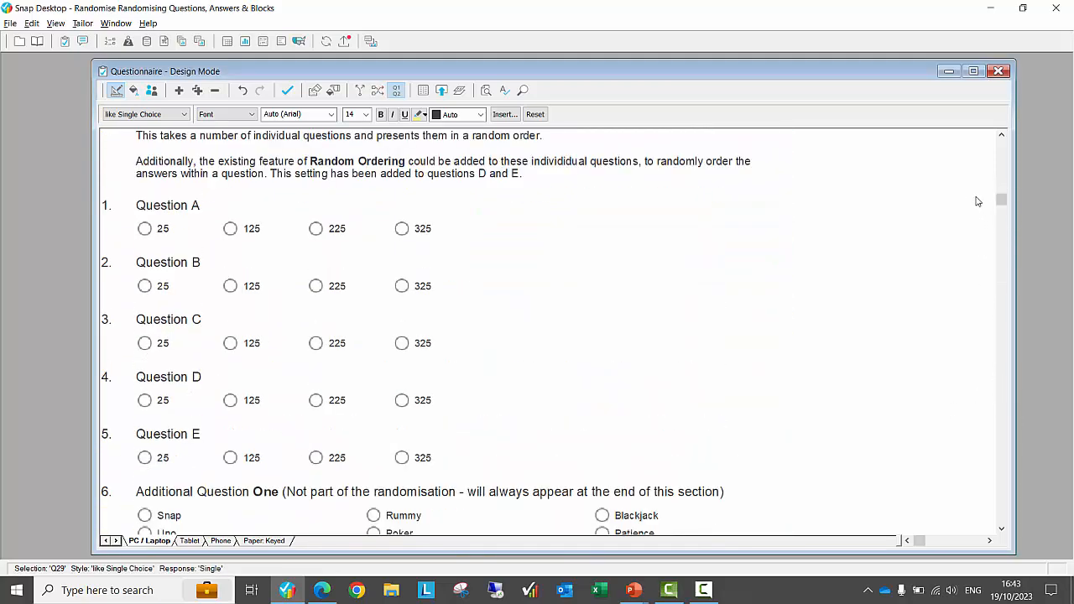
drag(139, 203, 158, 444)
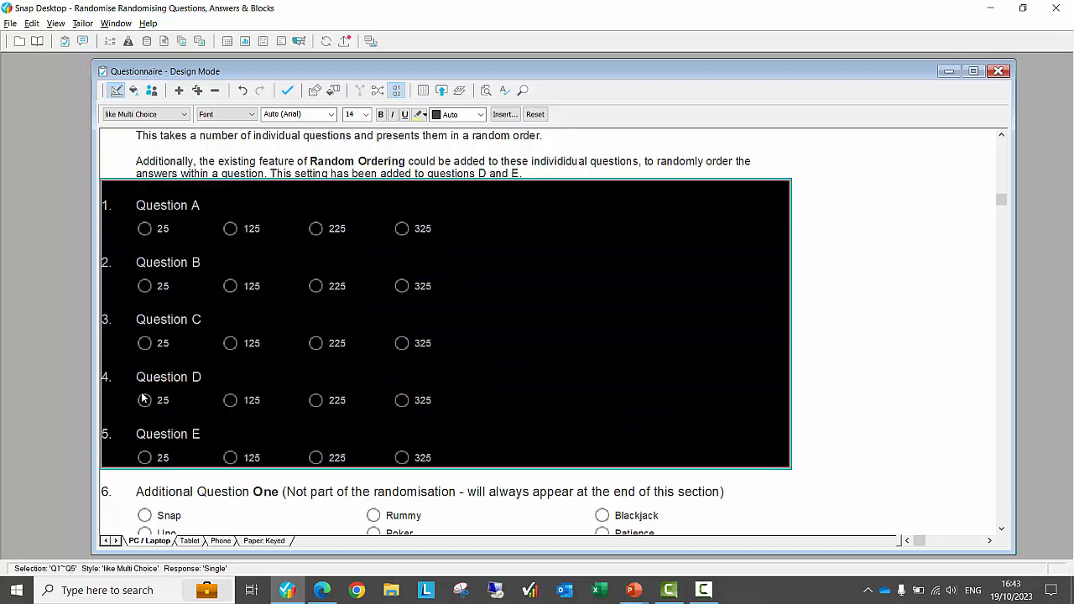
click(167, 433)
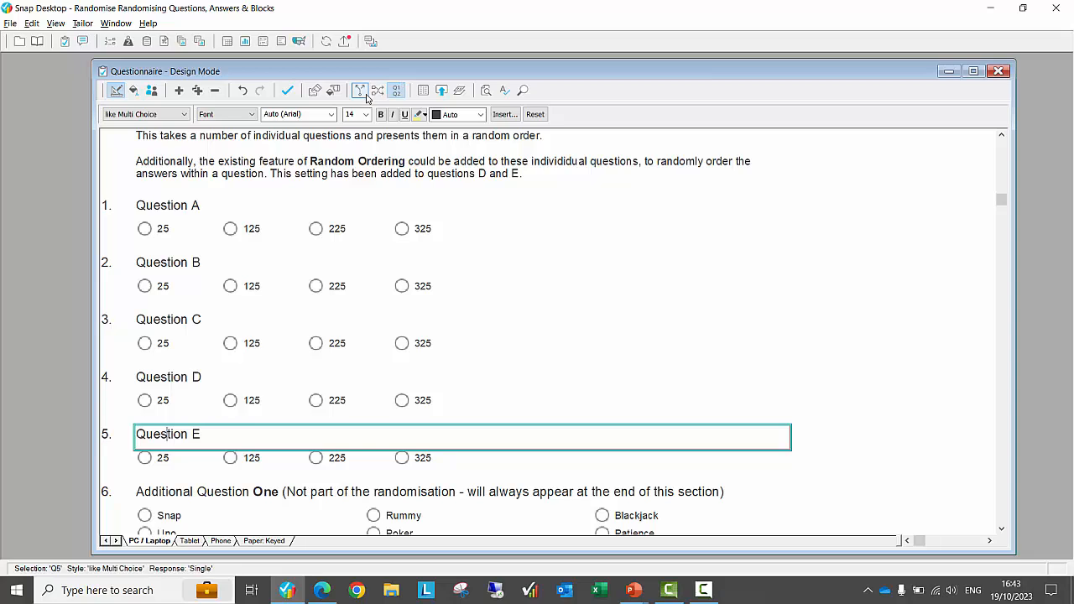
Step: Review the complete block list in an enlarged Randomisation dialog and switch to the PowerPoint slide show
click(397, 89)
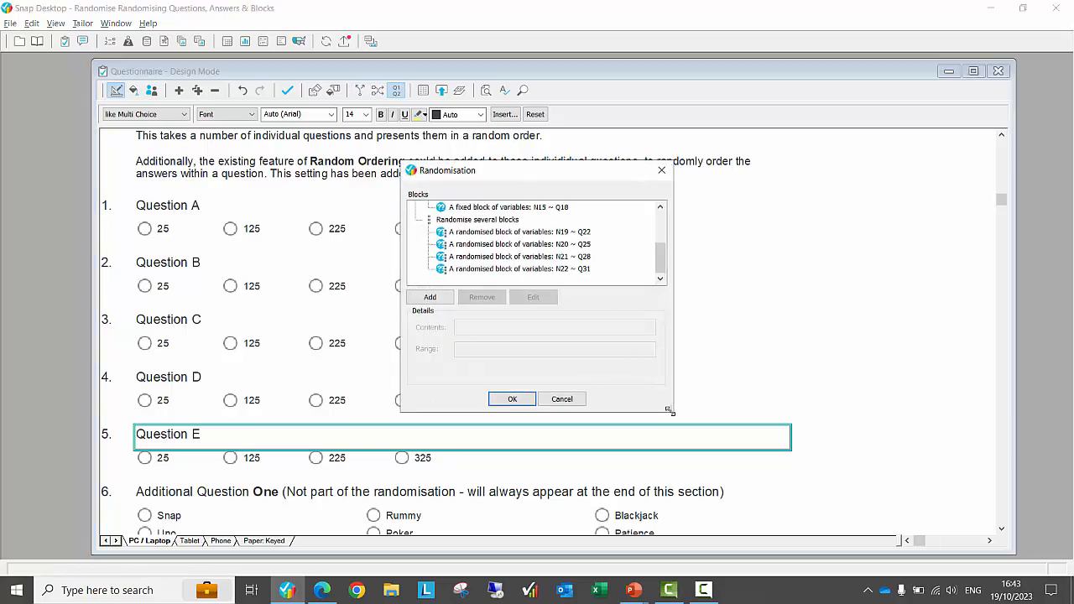
drag(671, 411, 728, 538)
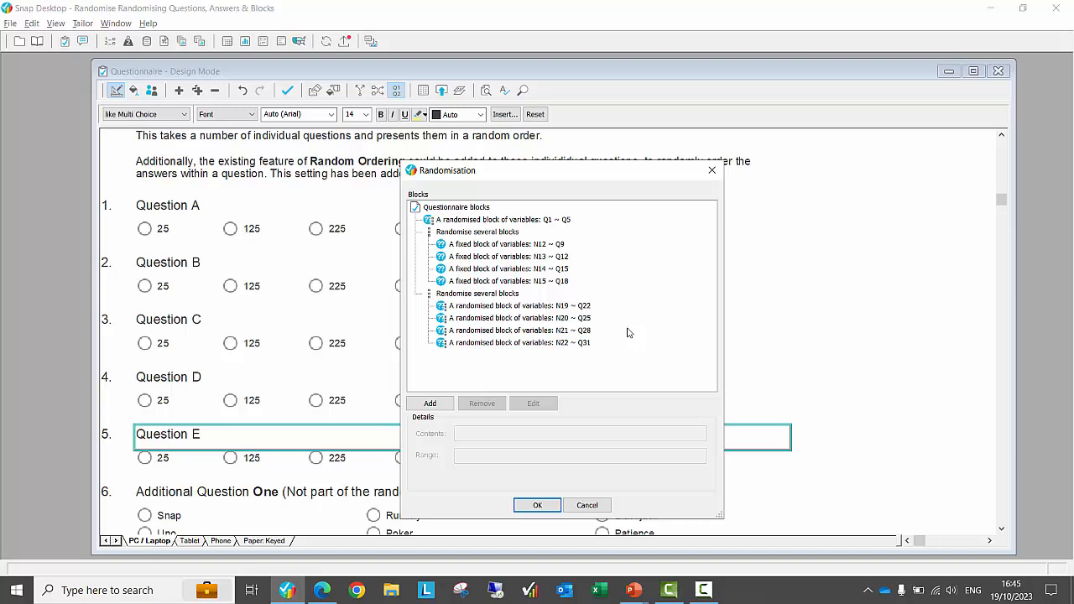
key(alt+Tab)
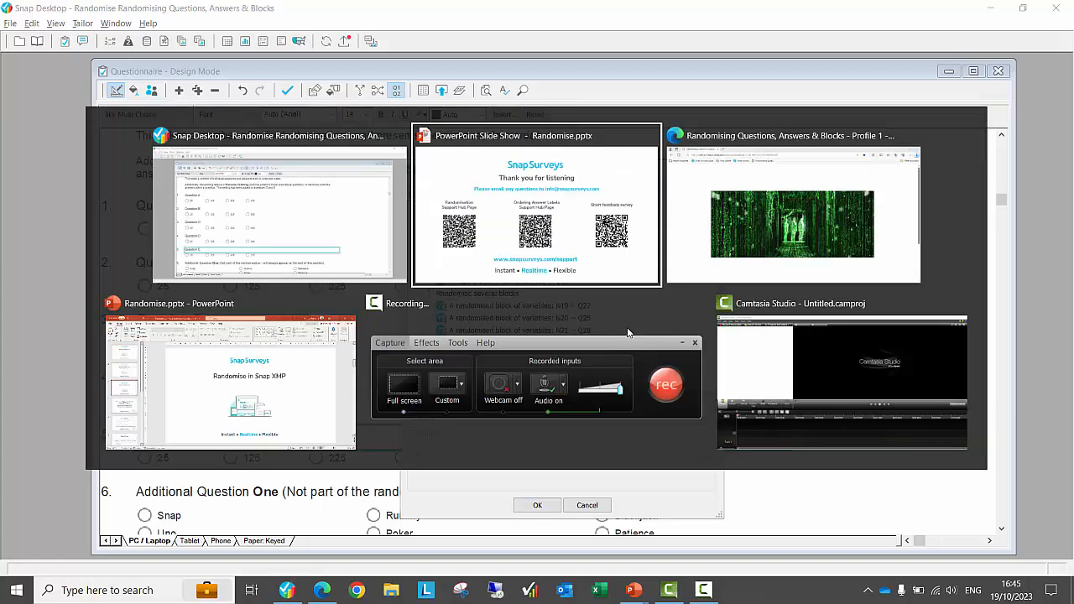